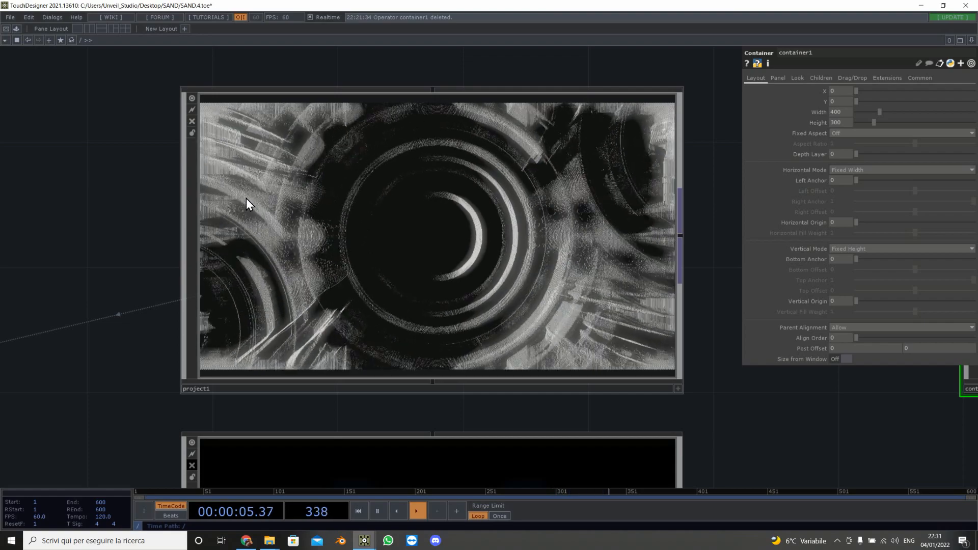
Step: Open the browser showing the Swirl displacement on TOPs tutorial, then minimise it to return to the project
{"action": "scroll", "coordinate": [402, 219], "scroll_direction": "down", "scroll_amount": 2}
{"action": "scroll", "coordinate": [399, 220], "scroll_direction": "up", "scroll_amount": 2}
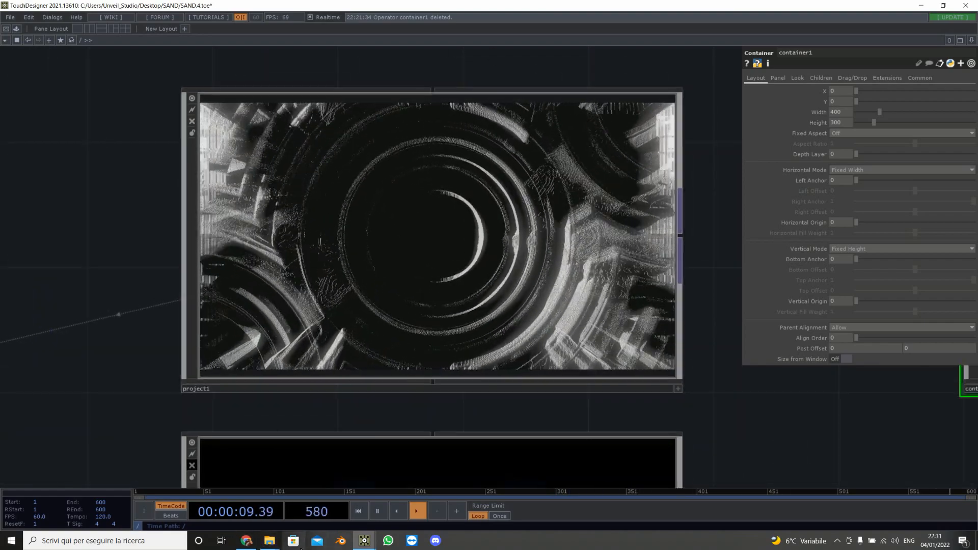
{"action": "mouse_move", "coordinate": [270, 541]}
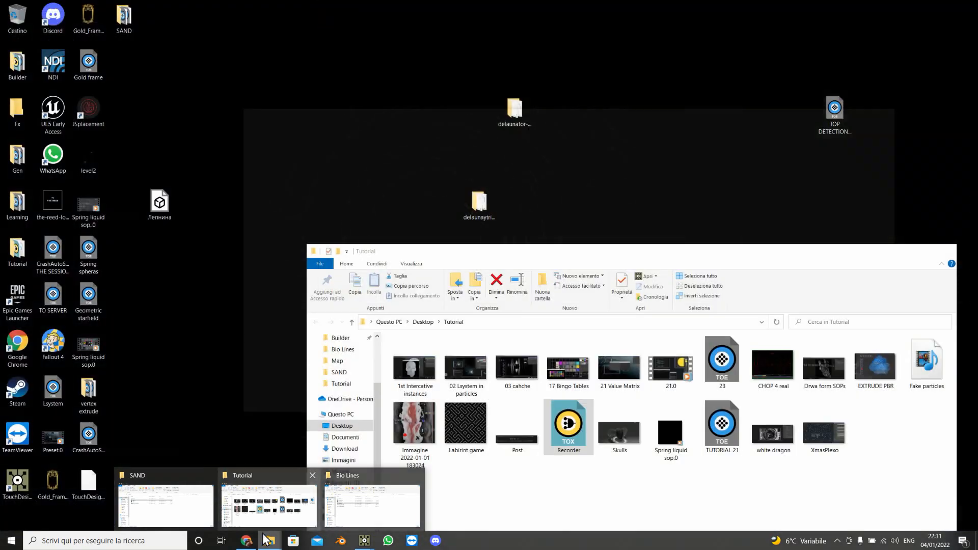
{"action": "left_click", "coordinate": [247, 540]}
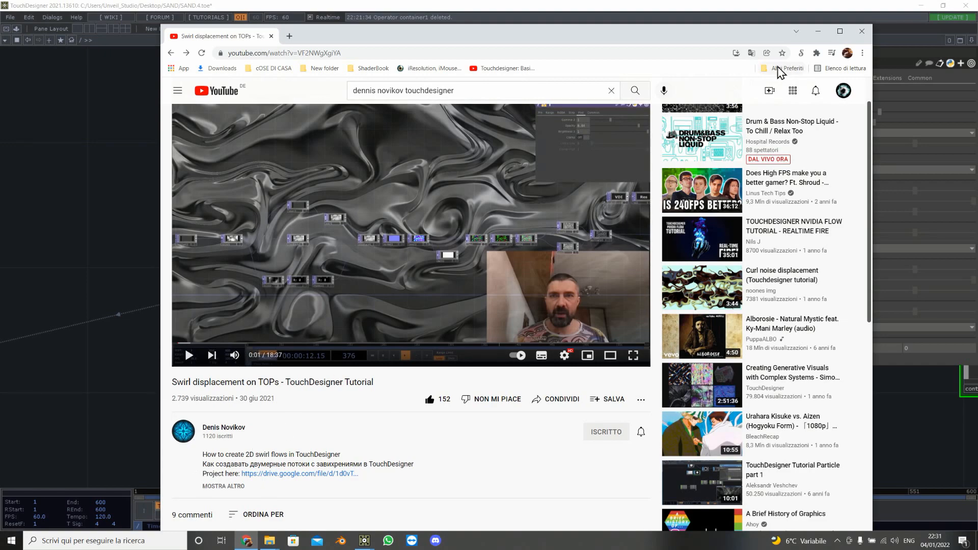
{"action": "left_click", "coordinate": [818, 32]}
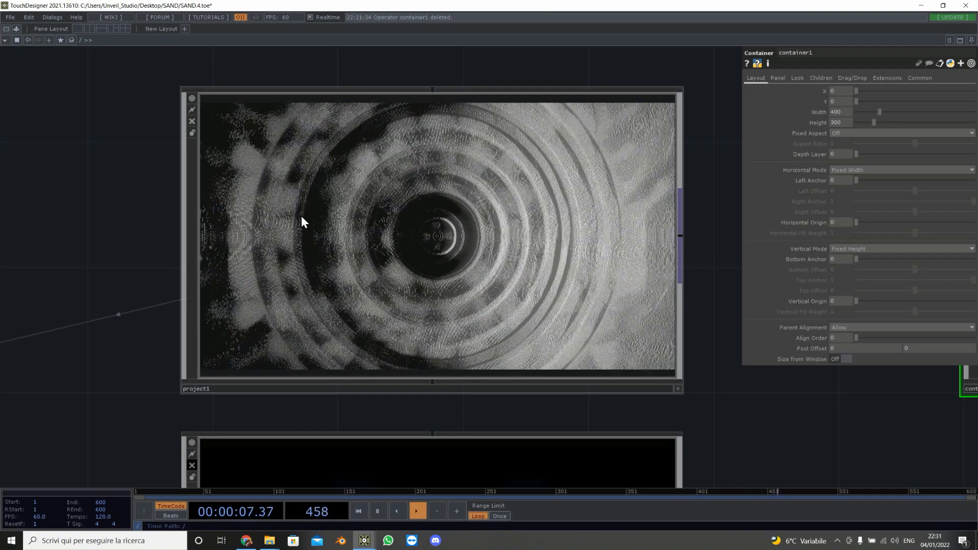
Step: Enter the project1 container and survey its operator network
{"action": "left_click", "coordinate": [536, 255]}
{"action": "key", "text": "i"}
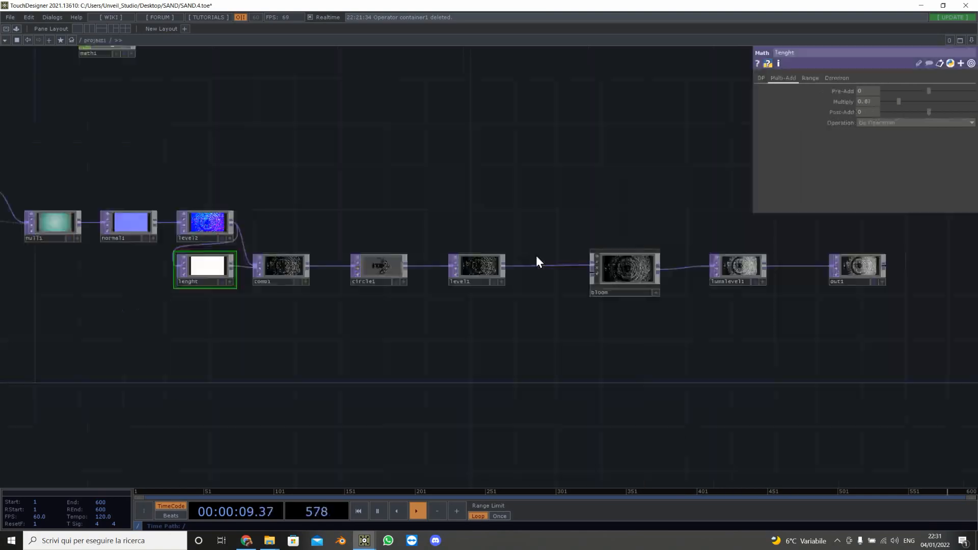
{"action": "key", "text": "h"}
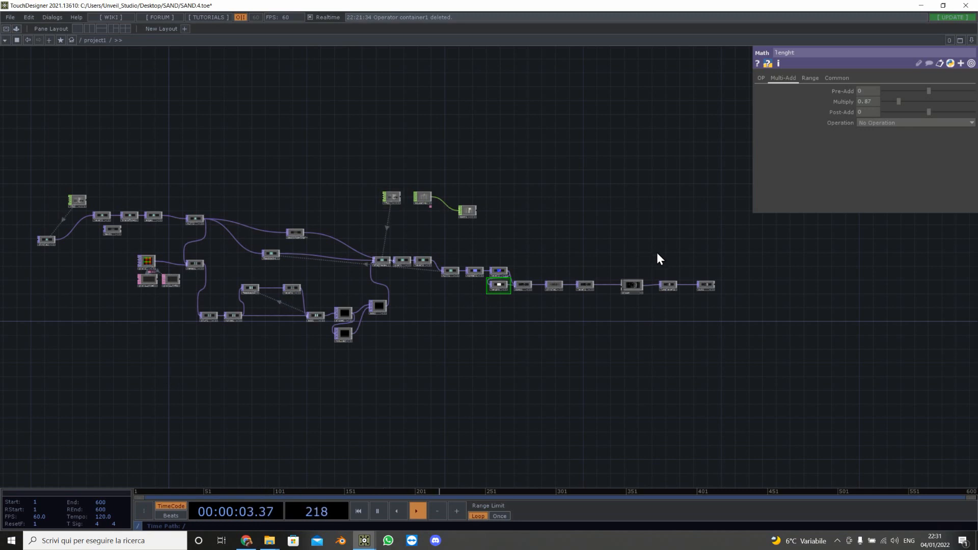
{"action": "left_click", "coordinate": [711, 287]}
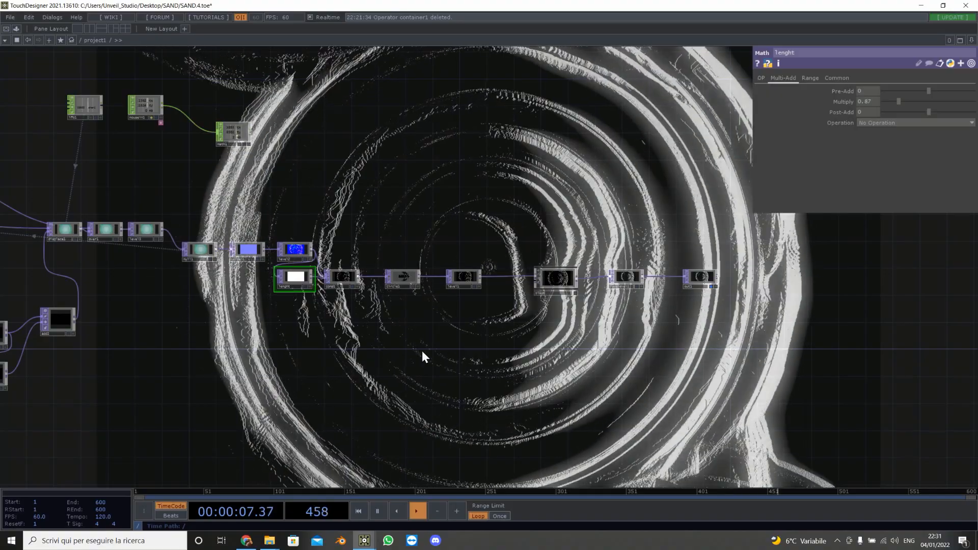
{"action": "left_click_drag", "start_coordinate": [422, 350], "coordinate": [790, 356]}
{"action": "left_click_drag", "start_coordinate": [202, 253], "coordinate": [824, 307]}
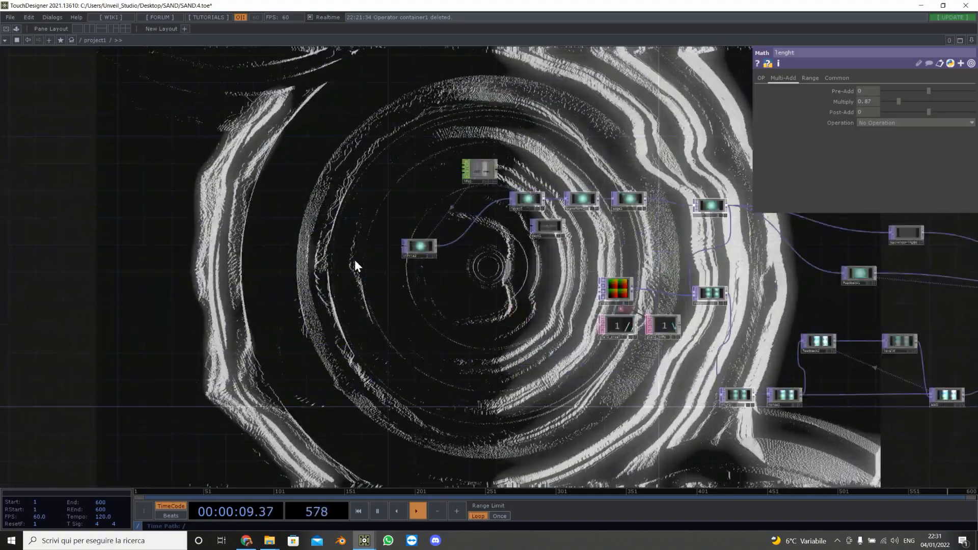
{"action": "scroll", "coordinate": [397, 249], "scroll_direction": "up", "scroll_amount": 6}
{"action": "left_click_drag", "start_coordinate": [573, 329], "coordinate": [333, 328]}
{"action": "scroll", "coordinate": [338, 321], "scroll_direction": "down", "scroll_amount": 2}
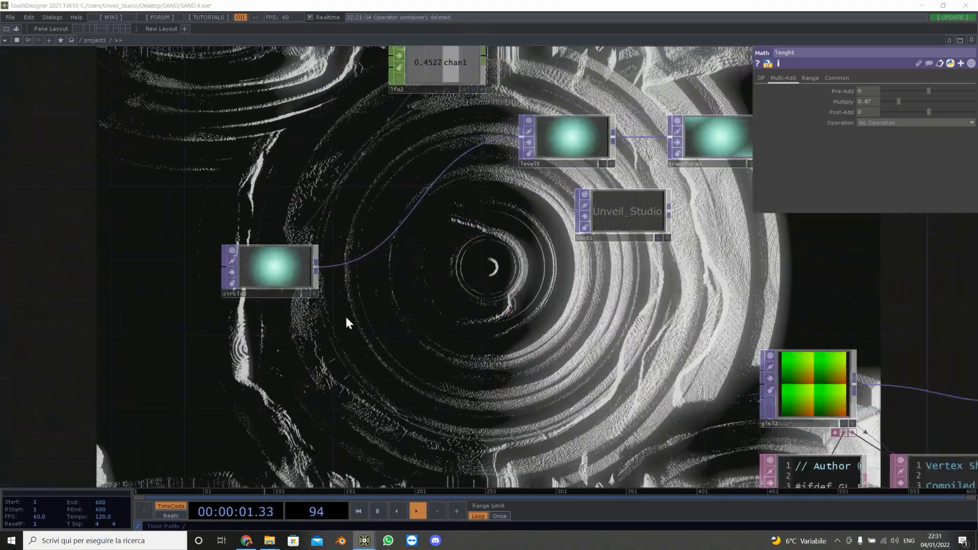
Step: Add a Movie File In TOP beside circle2 and connect it into level5
{"action": "key", "text": "Tab"}
{"action": "left_click", "coordinate": [208, 214]}
{"action": "type", "text": "mo"}
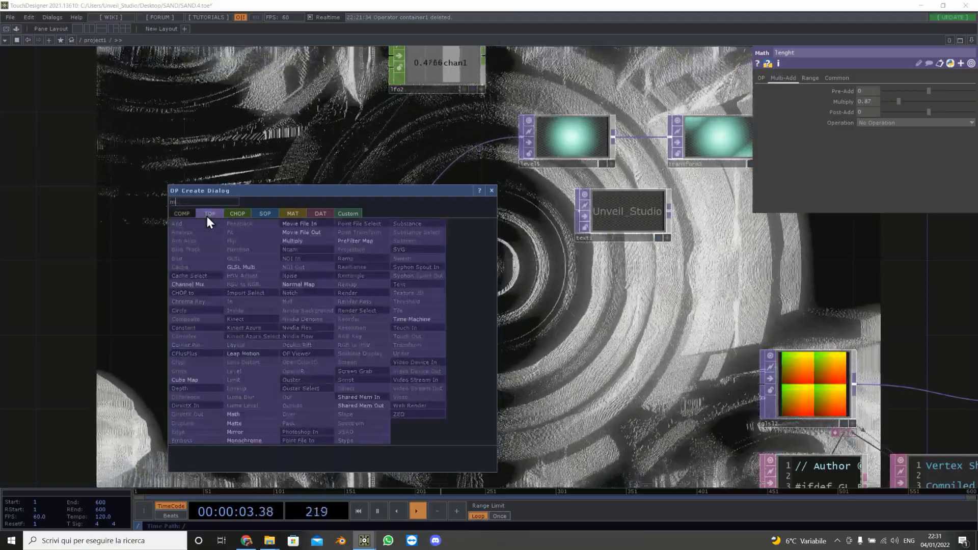
{"action": "left_click", "coordinate": [306, 224]}
{"action": "left_click", "coordinate": [430, 254]}
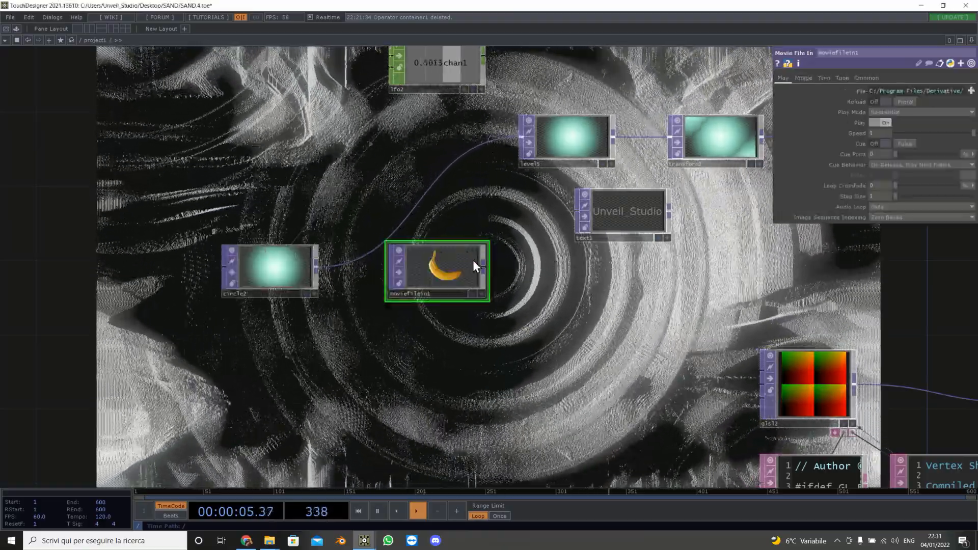
{"action": "left_click_drag", "start_coordinate": [484, 266], "coordinate": [533, 142]}
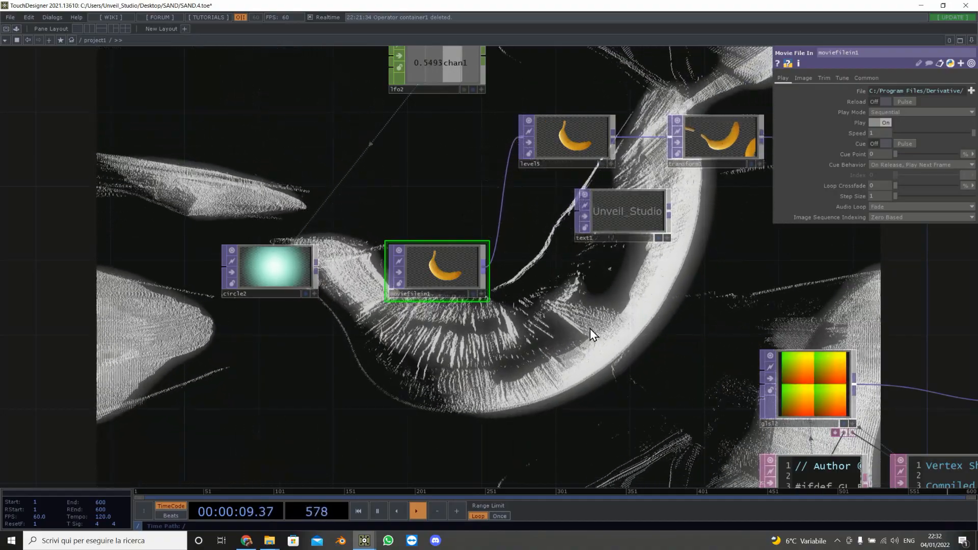
Step: Rewire level5's input, trying text1 and then circle2 as its source
{"action": "left_click_drag", "start_coordinate": [589, 328], "coordinate": [399, 319]}
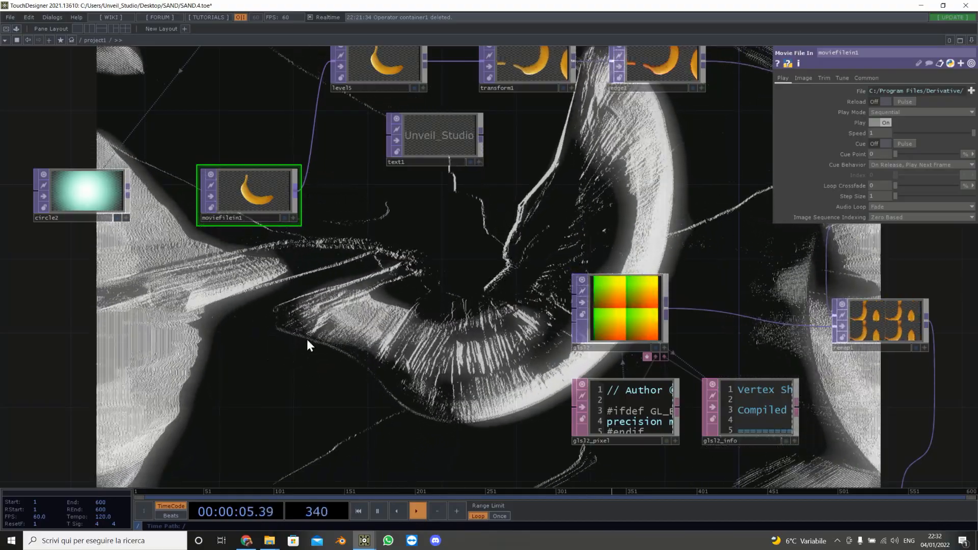
{"action": "scroll", "coordinate": [307, 338], "scroll_direction": "down", "scroll_amount": 2}
{"action": "left_click_drag", "start_coordinate": [178, 224], "coordinate": [327, 134]}
{"action": "mouse_move", "coordinate": [400, 189]}
{"action": "left_mouse_down"}
{"action": "mouse_move", "coordinate": [316, 185]}
{"action": "mouse_move", "coordinate": [225, 149]}
{"action": "mouse_move", "coordinate": [341, 144]}
{"action": "left_mouse_up"}
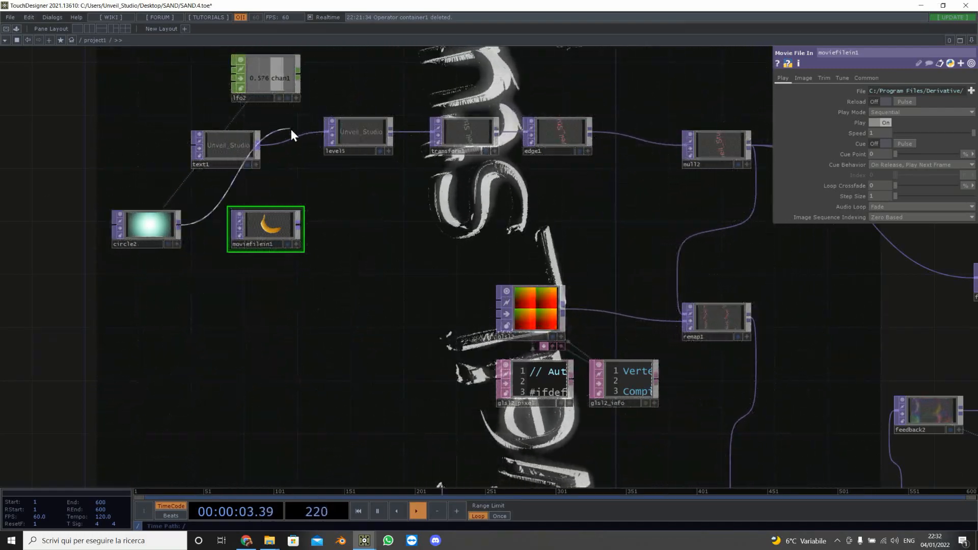
{"action": "left_click_drag", "start_coordinate": [292, 132], "coordinate": [329, 131]}
Step: Delete the text1 and moviefilein1 operators
{"action": "left_click", "coordinate": [224, 145]}
{"action": "key", "text": "Delete"}
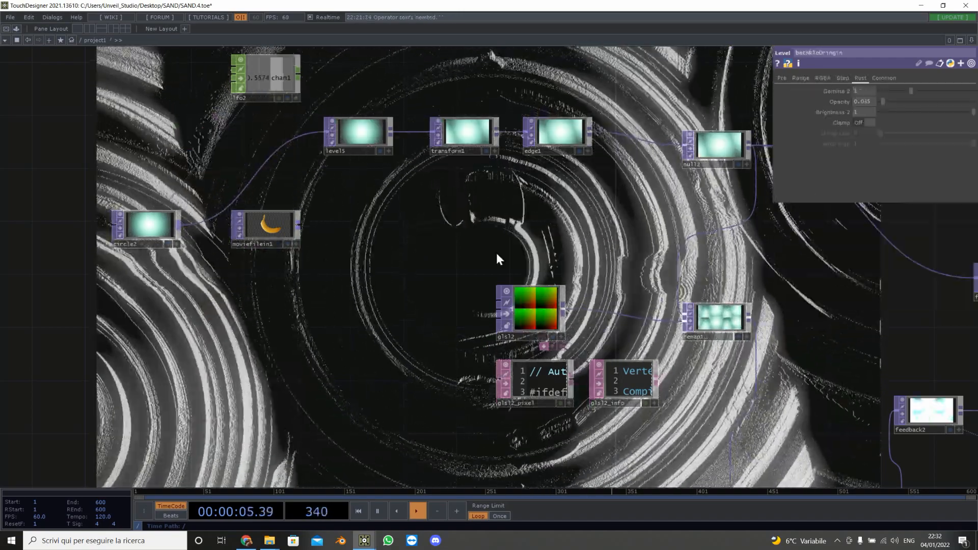
{"action": "scroll", "coordinate": [497, 252], "scroll_direction": "down", "scroll_amount": 5}
{"action": "left_click", "coordinate": [378, 219]}
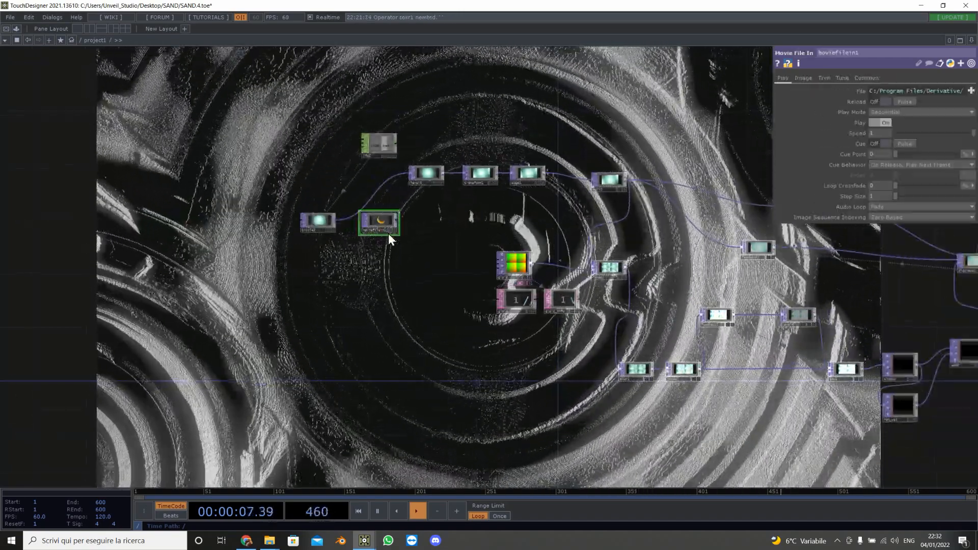
{"action": "key", "text": "Delete"}
{"action": "right_click", "coordinate": [387, 269]}
{"action": "mouse_move", "coordinate": [491, 309]}
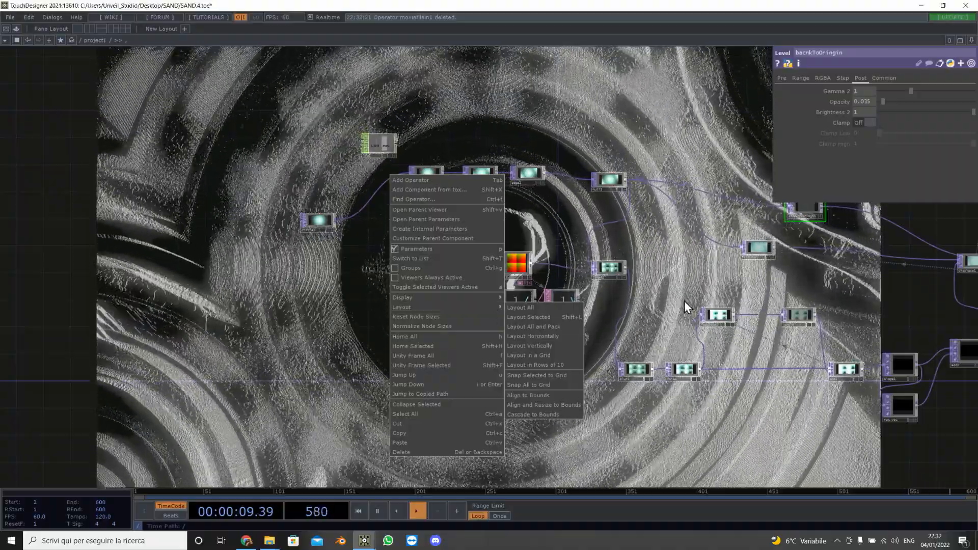
{"action": "left_click", "coordinate": [684, 301]}
Step: Pan through the network to examine the feedback and displacement chain
{"action": "left_click_drag", "start_coordinate": [684, 300], "coordinate": [213, 285]}
{"action": "left_click_drag", "start_coordinate": [815, 299], "coordinate": [620, 372]}
{"action": "scroll", "coordinate": [627, 307], "scroll_direction": "up", "scroll_amount": 5}
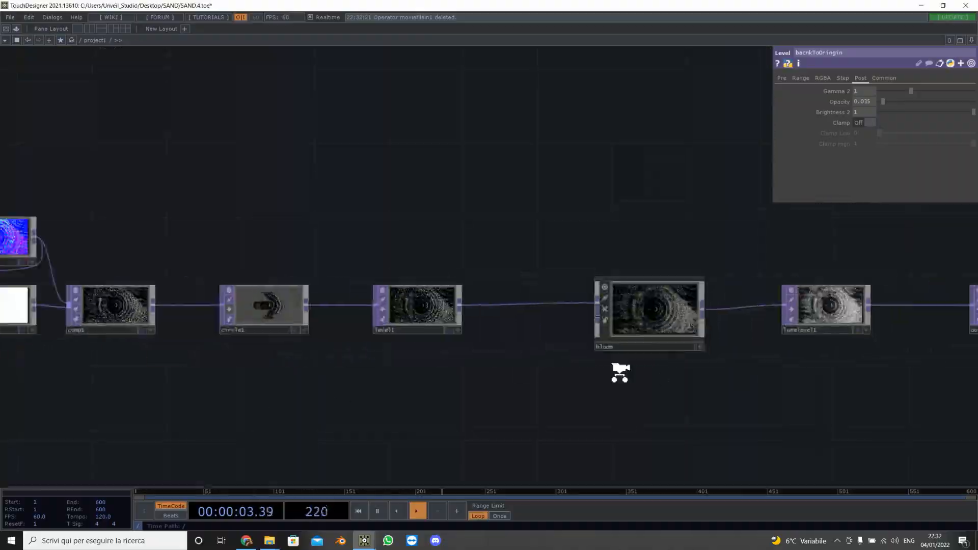
{"action": "scroll", "coordinate": [620, 372], "scroll_direction": "down", "scroll_amount": 5}
{"action": "left_click_drag", "start_coordinate": [148, 323], "coordinate": [416, 335]}
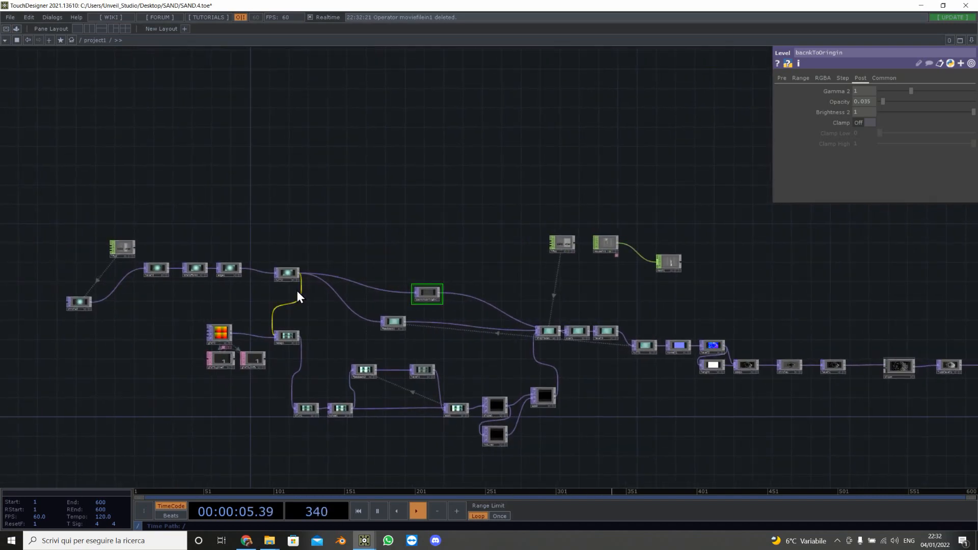
{"action": "scroll", "coordinate": [298, 291], "scroll_direction": "up", "scroll_amount": 5}
{"action": "scroll", "coordinate": [298, 291], "scroll_direction": "down", "scroll_amount": 2}
{"action": "left_click_drag", "start_coordinate": [410, 211], "coordinate": [159, 74]}
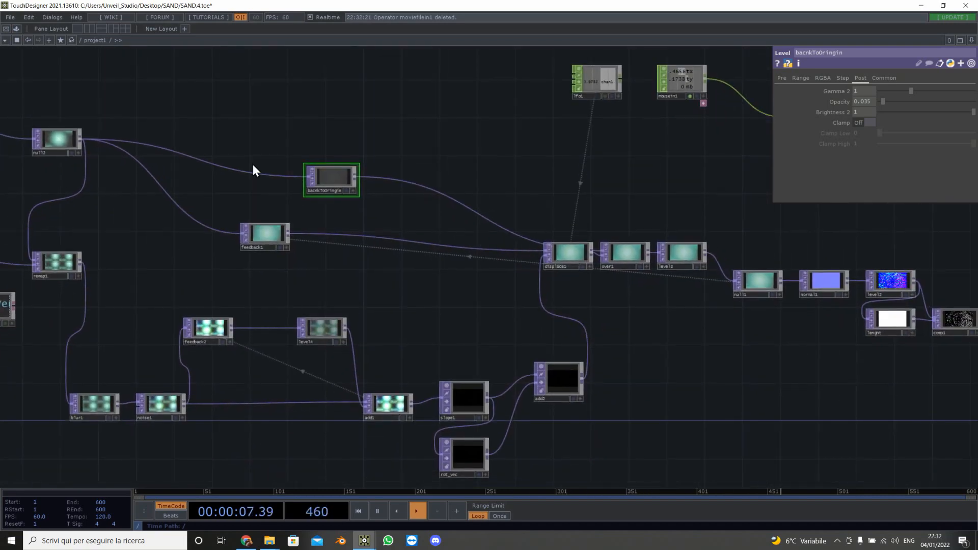
{"action": "left_click_drag", "start_coordinate": [554, 267], "coordinate": [554, 267]}
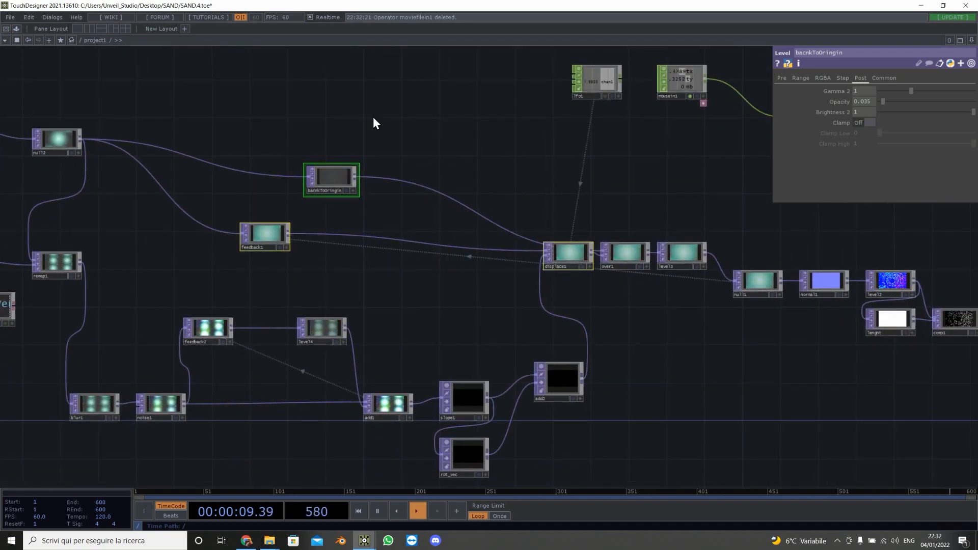
{"action": "scroll", "coordinate": [472, 349], "scroll_direction": "down", "scroll_amount": 5}
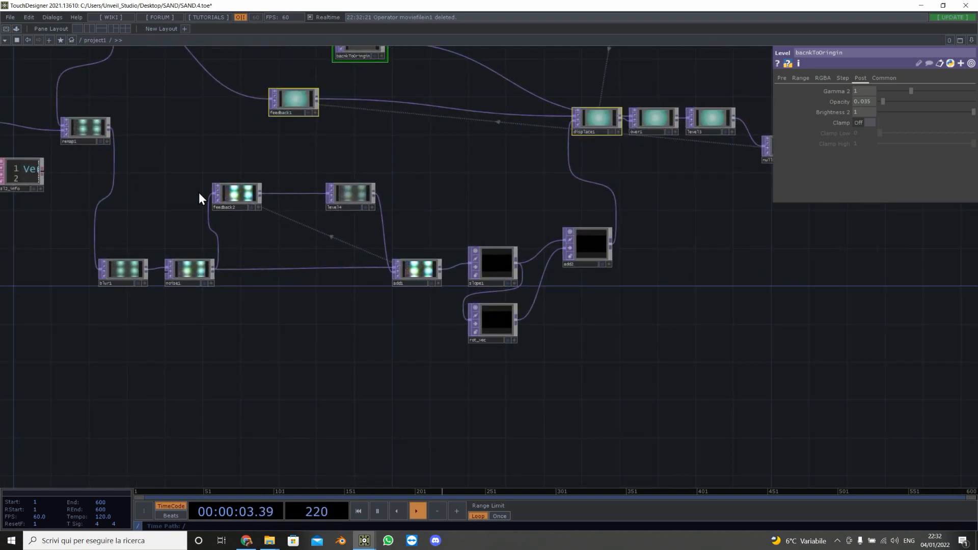
Step: Inspect the parameters of the feedback2, slope1 and rot_vec operators
{"action": "left_click_drag", "start_coordinate": [472, 359], "coordinate": [478, 360]}
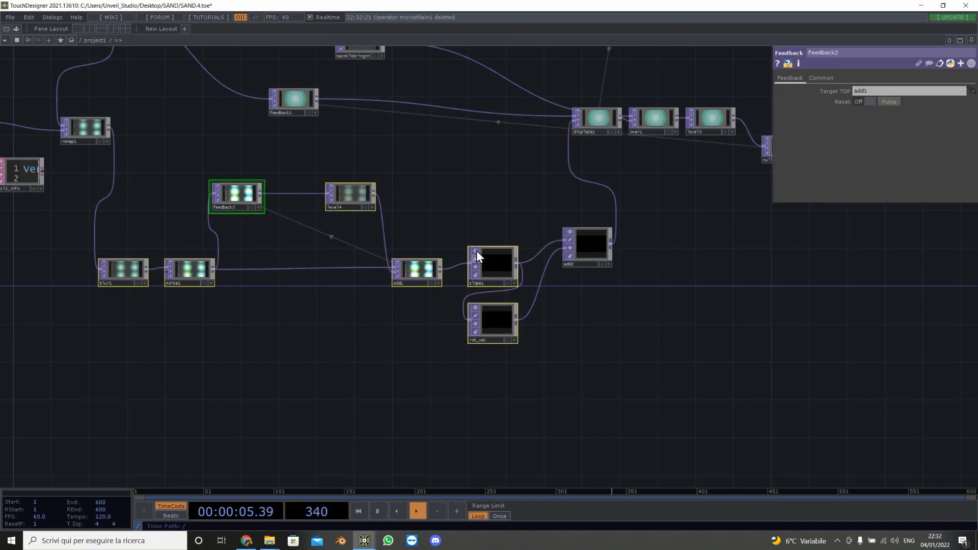
{"action": "scroll", "coordinate": [476, 250], "scroll_direction": "up", "scroll_amount": 4}
{"action": "scroll", "coordinate": [402, 297], "scroll_direction": "up", "scroll_amount": 8}
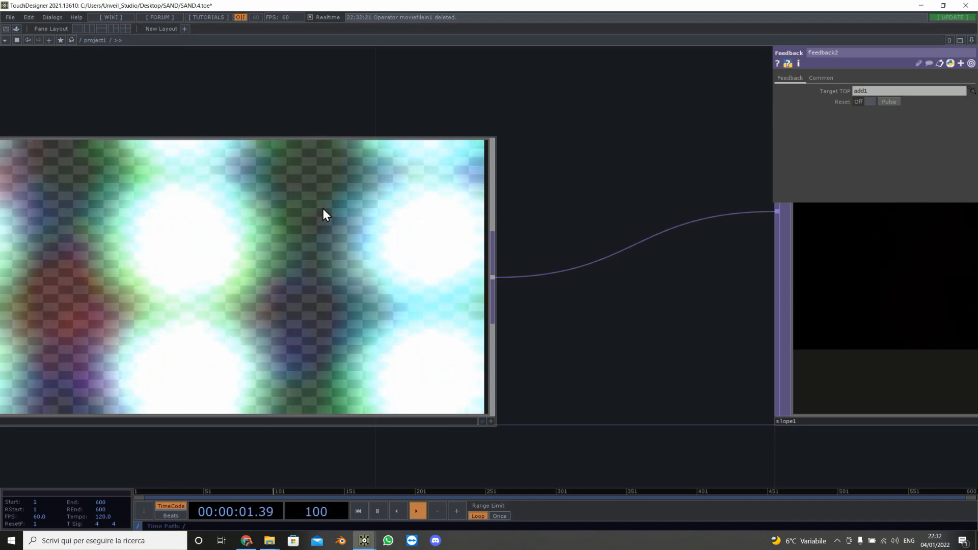
{"action": "scroll", "coordinate": [323, 209], "scroll_direction": "down", "scroll_amount": 5}
{"action": "left_click", "coordinate": [591, 211]}
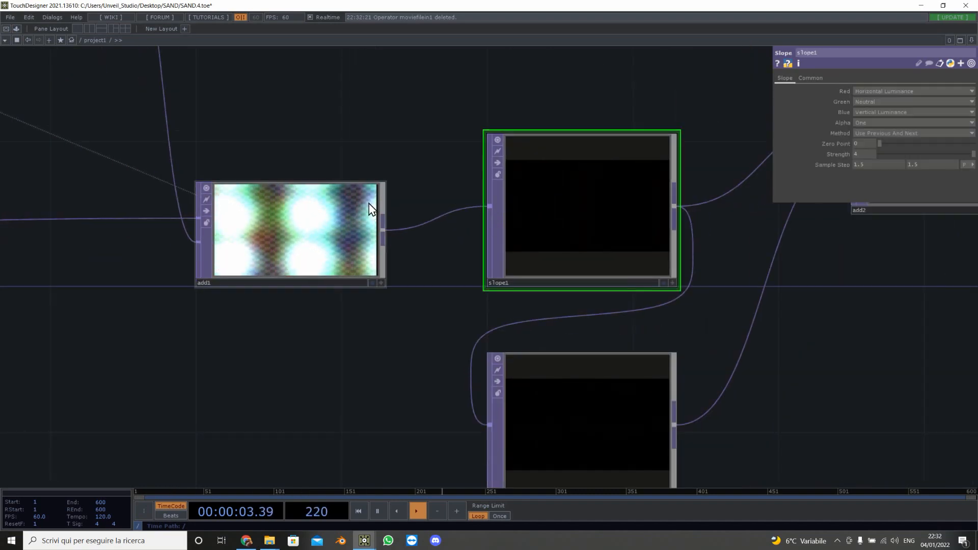
{"action": "scroll", "coordinate": [371, 203], "scroll_direction": "up", "scroll_amount": 5}
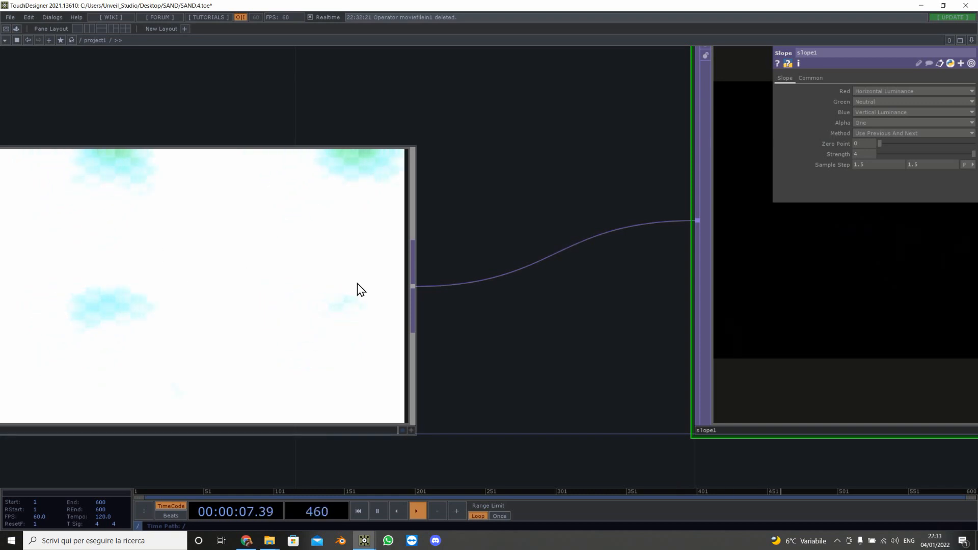
{"action": "scroll", "coordinate": [507, 321], "scroll_direction": "down", "scroll_amount": 5}
{"action": "left_click_drag", "start_coordinate": [521, 402], "coordinate": [224, 299]}
{"action": "scroll", "coordinate": [224, 300], "scroll_direction": "down", "scroll_amount": 3}
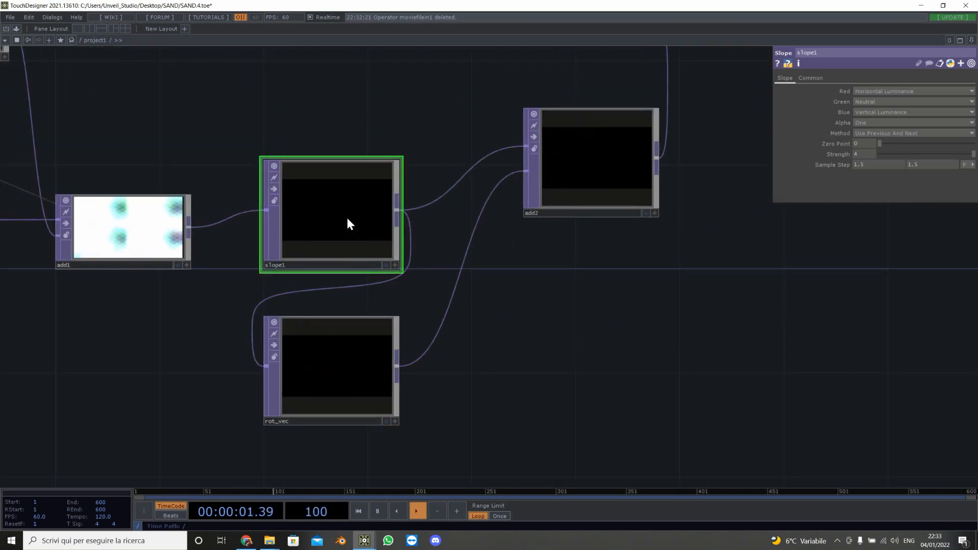
{"action": "left_click_drag", "start_coordinate": [541, 269], "coordinate": [593, 158]}
{"action": "left_click", "coordinate": [404, 304]}
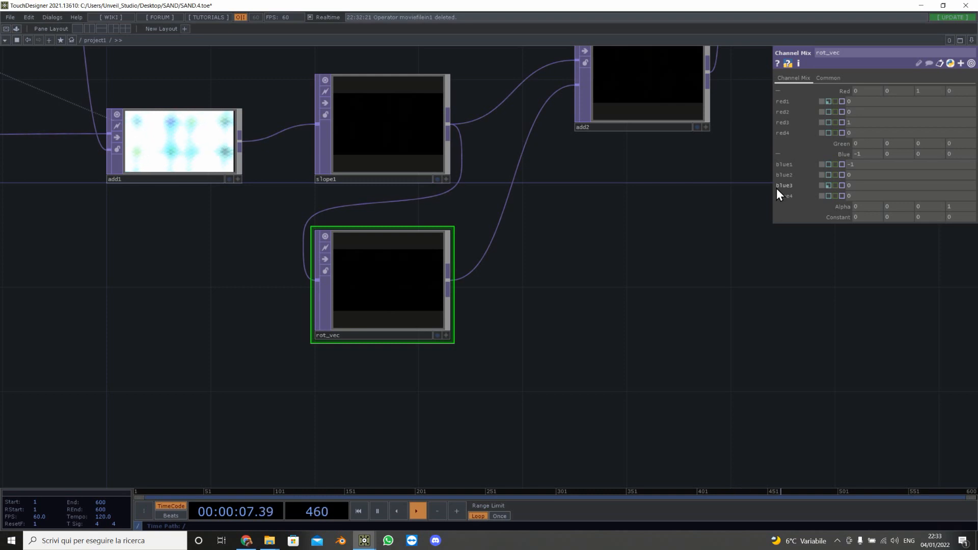
Step: Follow the chain to normal1 and level2 and view their parameters
{"action": "left_click_drag", "start_coordinate": [752, 239], "coordinate": [401, 325]}
{"action": "scroll", "coordinate": [401, 325], "scroll_direction": "down", "scroll_amount": 5}
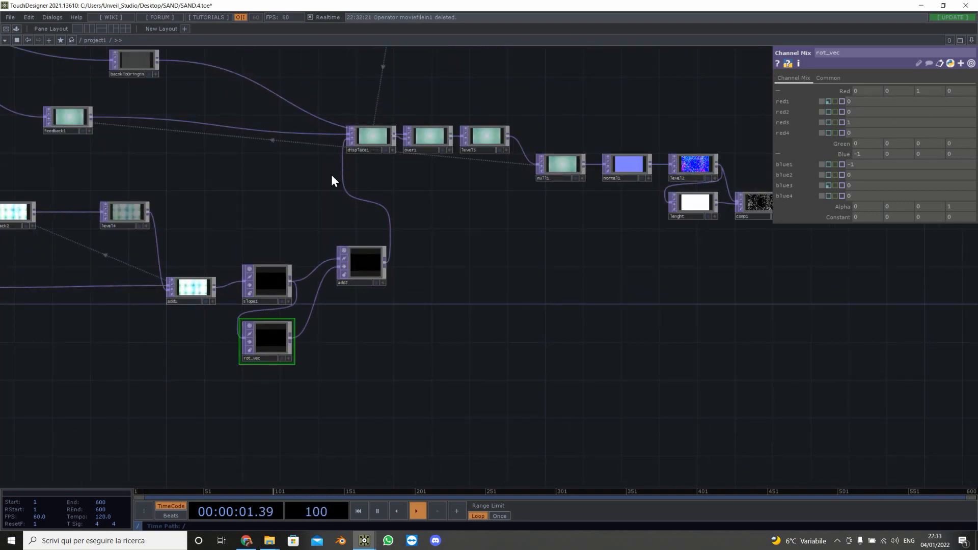
{"action": "left_click_drag", "start_coordinate": [530, 275], "coordinate": [323, 281]}
{"action": "scroll", "coordinate": [479, 222], "scroll_direction": "up", "scroll_amount": 3}
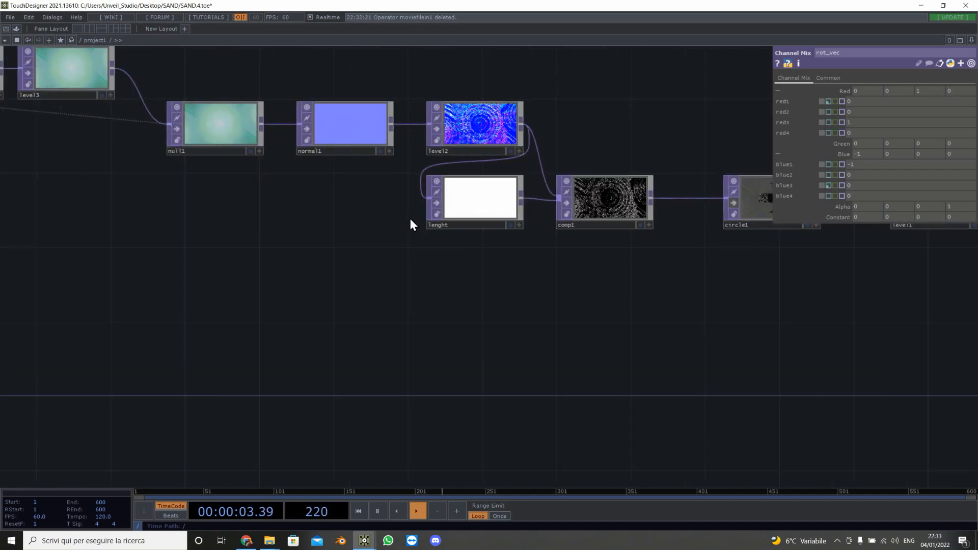
{"action": "left_click_drag", "start_coordinate": [215, 207], "coordinate": [519, 277]}
{"action": "scroll", "coordinate": [344, 125], "scroll_direction": "up", "scroll_amount": 6}
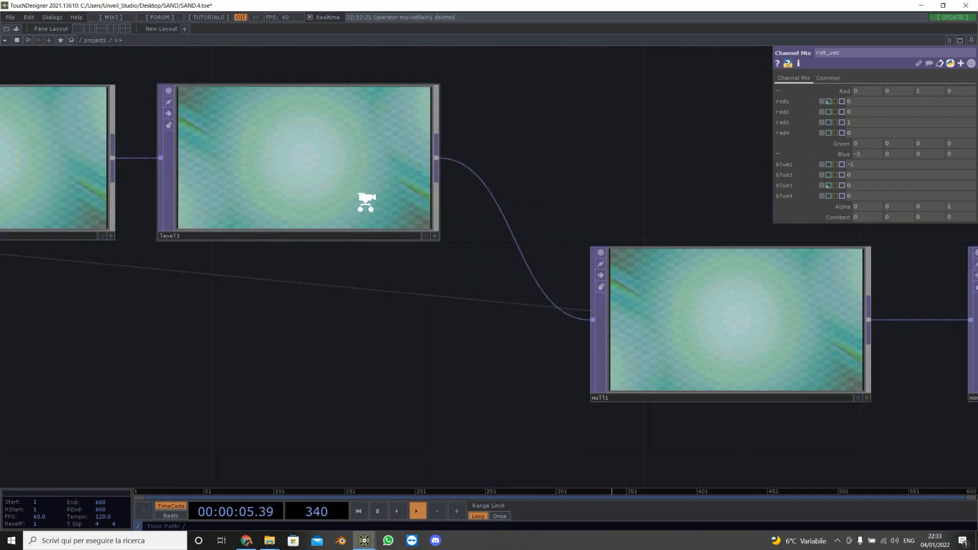
{"action": "scroll", "coordinate": [208, 239], "scroll_direction": "down", "scroll_amount": 3}
{"action": "scroll", "coordinate": [349, 175], "scroll_direction": "down", "scroll_amount": 3}
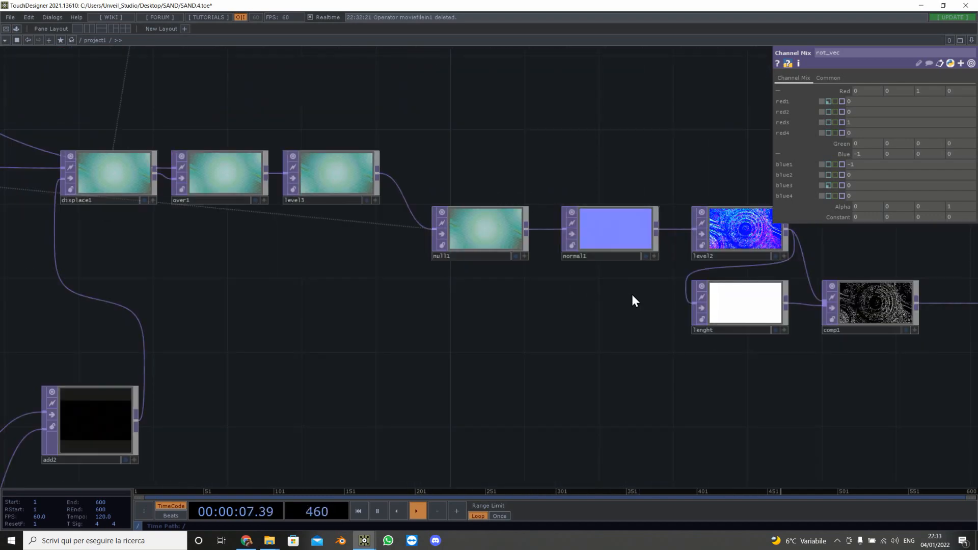
{"action": "left_click_drag", "start_coordinate": [633, 299], "coordinate": [275, 295]}
{"action": "scroll", "coordinate": [250, 232], "scroll_direction": "up", "scroll_amount": 3}
{"action": "scroll", "coordinate": [249, 231], "scroll_direction": "up", "scroll_amount": 1}
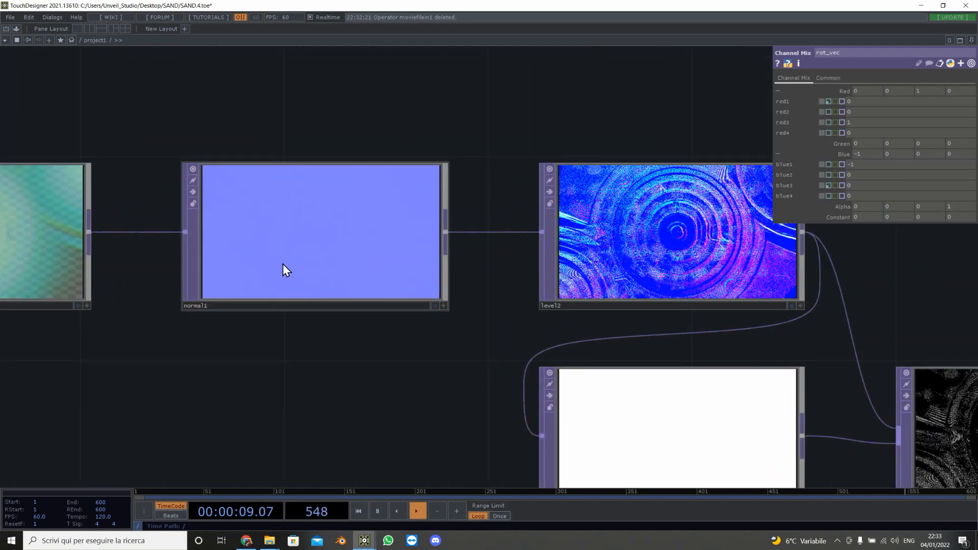
{"action": "left_click", "coordinate": [292, 237]}
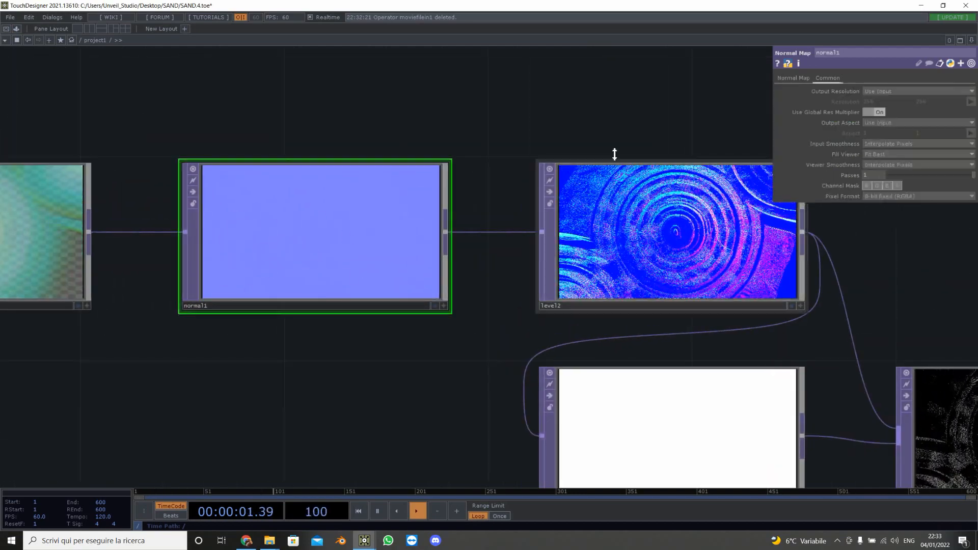
{"action": "left_click_drag", "start_coordinate": [576, 149], "coordinate": [358, 135]}
{"action": "left_click", "coordinate": [508, 250]}
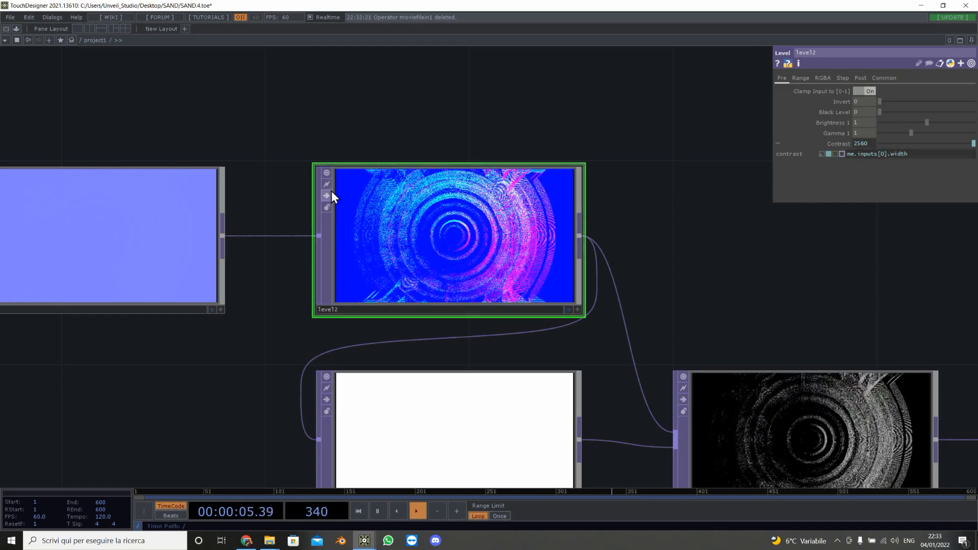
Step: Examine the outputs of the level2, lenght and comp1 operators in the displacement chain
{"action": "scroll", "coordinate": [467, 238], "scroll_direction": "up", "scroll_amount": 2}
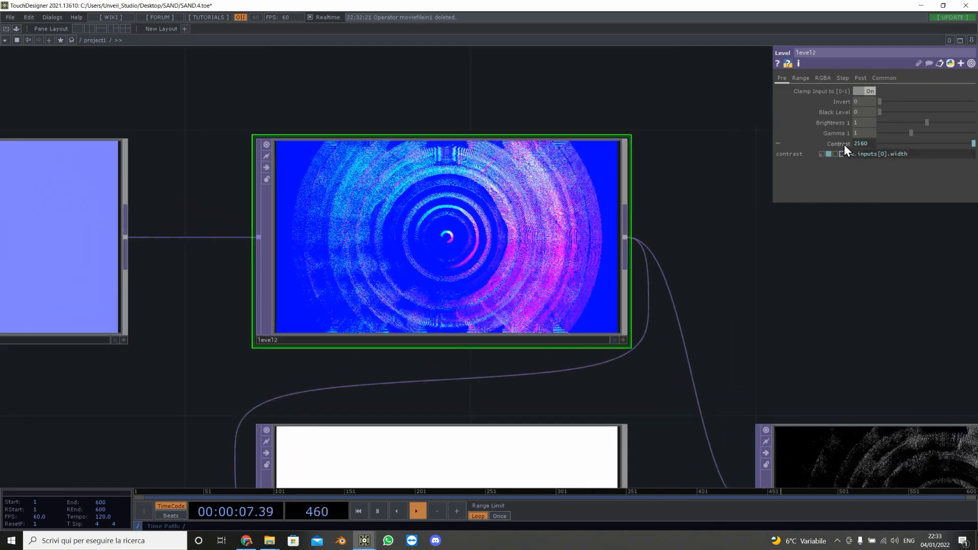
{"action": "scroll", "coordinate": [431, 257], "scroll_direction": "down", "scroll_amount": 3}
{"action": "left_click_drag", "start_coordinate": [582, 276], "coordinate": [430, 168]}
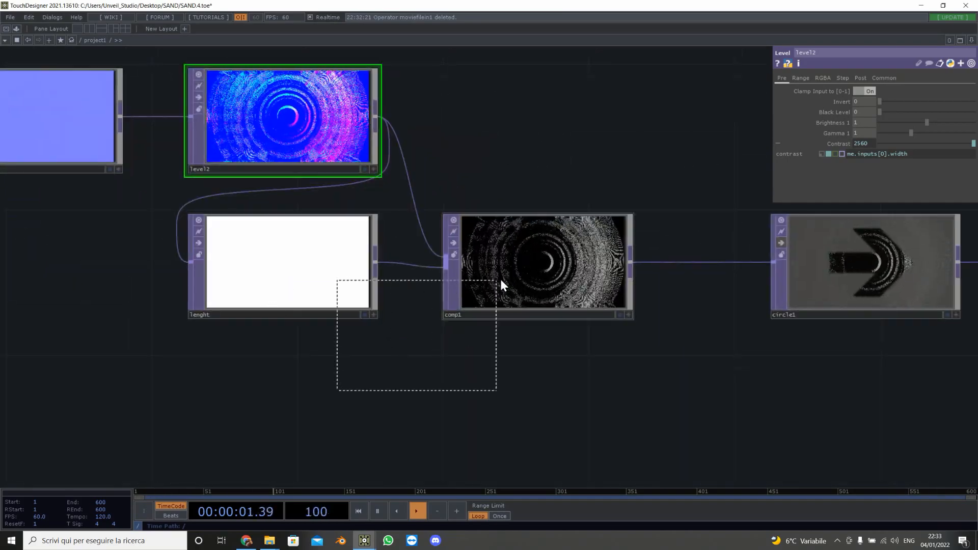
{"action": "left_click_drag", "start_coordinate": [621, 369], "coordinate": [253, 365]}
{"action": "scroll", "coordinate": [319, 278], "scroll_direction": "up", "scroll_amount": 5}
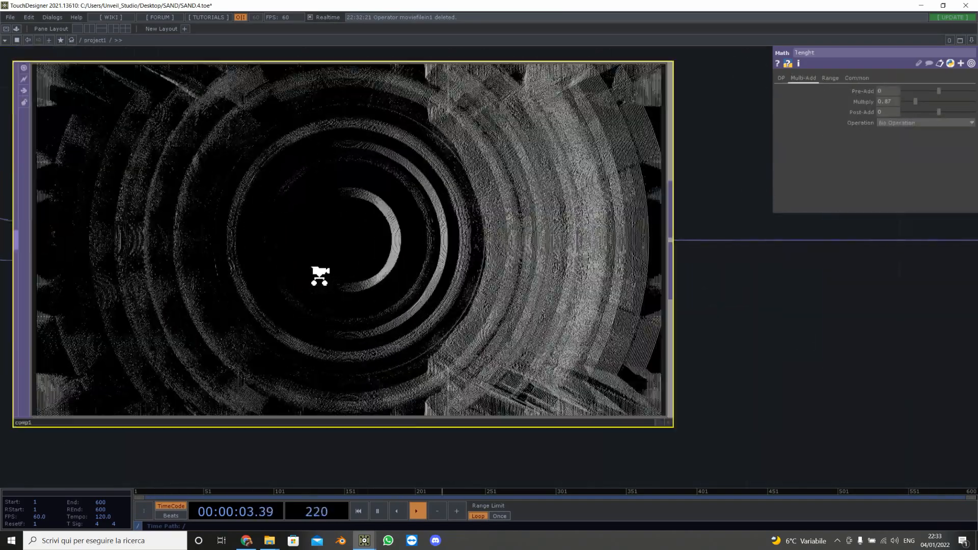
{"action": "scroll", "coordinate": [320, 279], "scroll_direction": "down", "scroll_amount": 5}
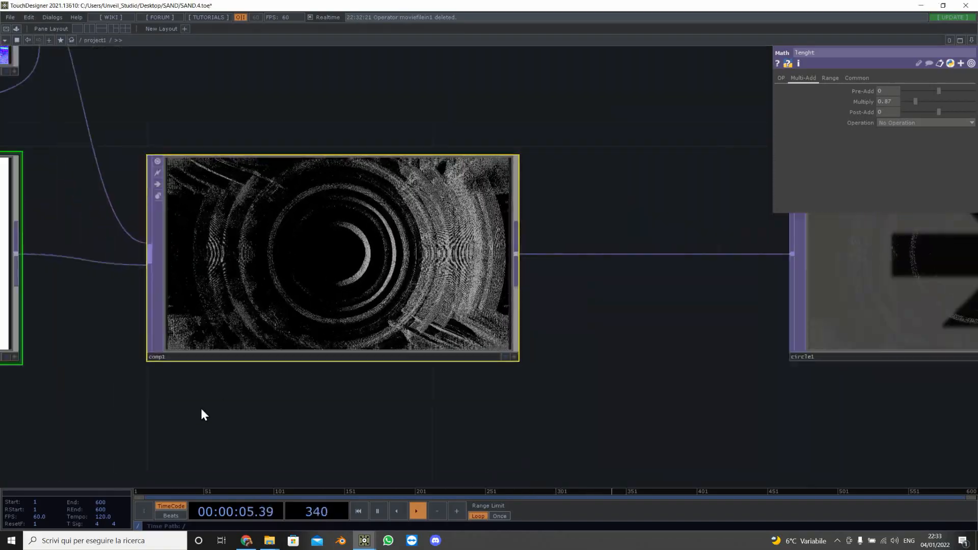
{"action": "left_click_drag", "start_coordinate": [250, 410], "coordinate": [568, 390]}
{"action": "scroll", "coordinate": [373, 387], "scroll_direction": "down", "scroll_amount": 2}
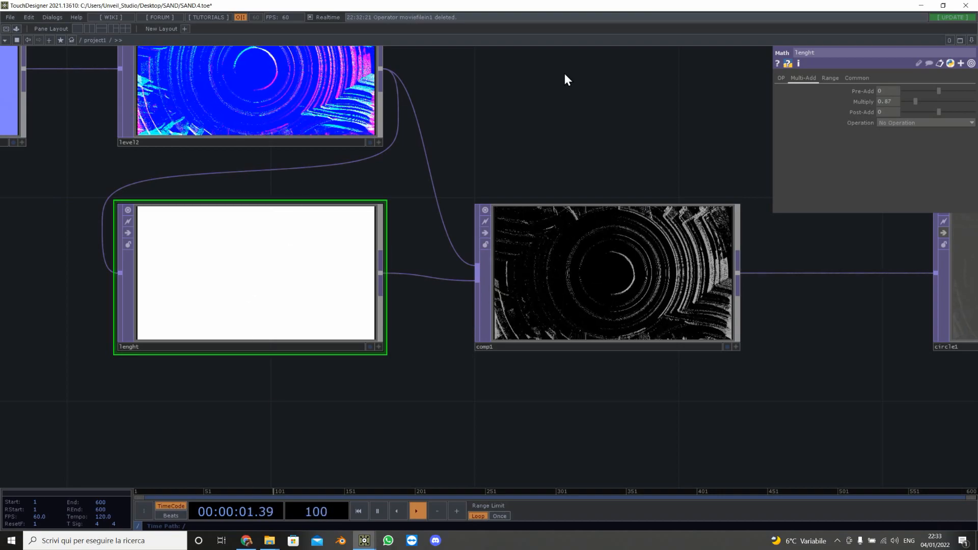
{"action": "left_click_drag", "start_coordinate": [564, 74], "coordinate": [650, 165]}
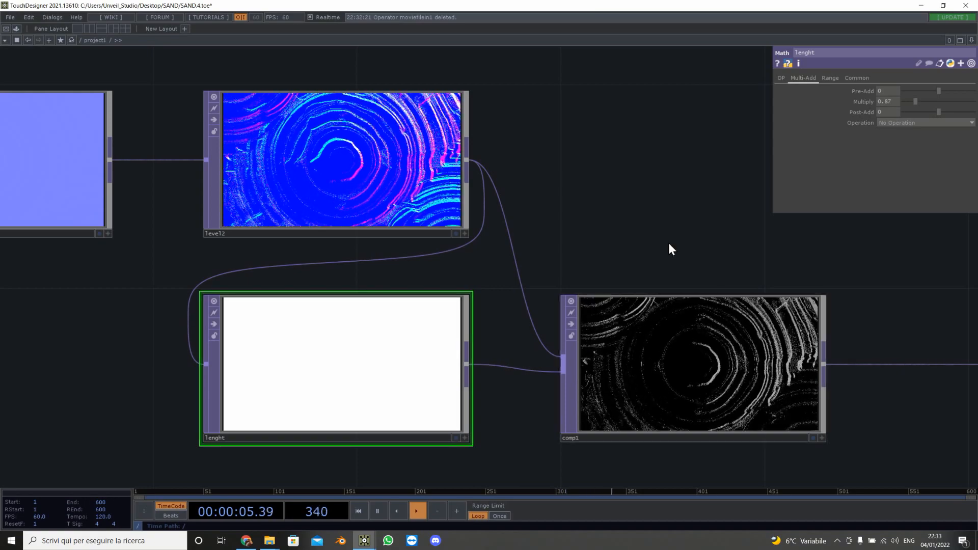
{"action": "left_click_drag", "start_coordinate": [650, 313], "coordinate": [580, 235]}
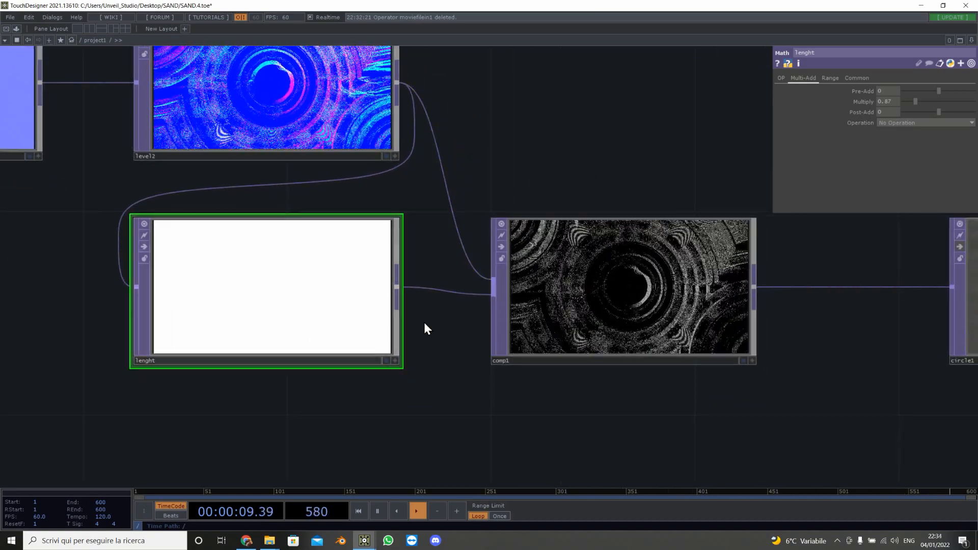
{"action": "scroll", "coordinate": [623, 332], "scroll_direction": "up", "scroll_amount": 5}
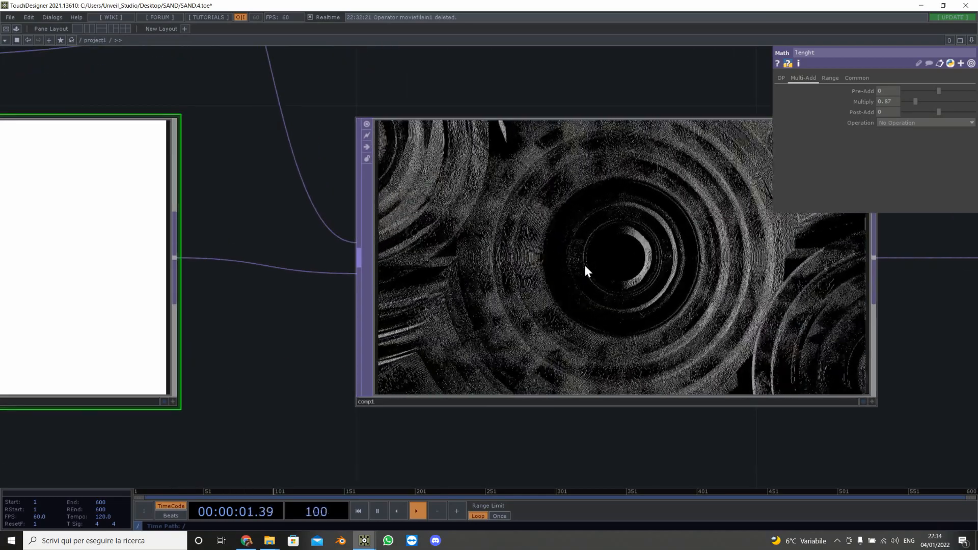
{"action": "scroll", "coordinate": [585, 264], "scroll_direction": "down", "scroll_amount": 10}
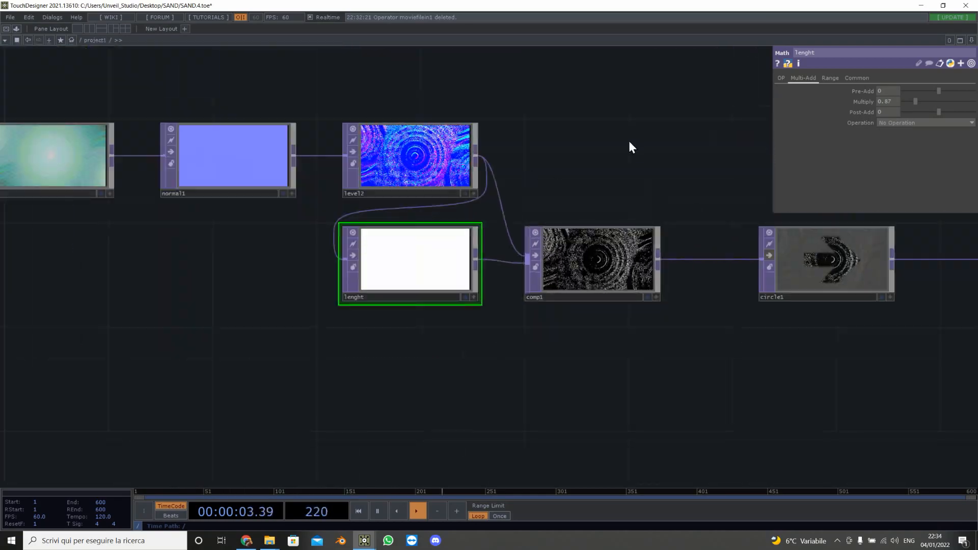
Step: Preview the project2 container's output in a separate viewer window, then close it
{"action": "scroll", "coordinate": [628, 146], "scroll_direction": "down", "scroll_amount": 3}
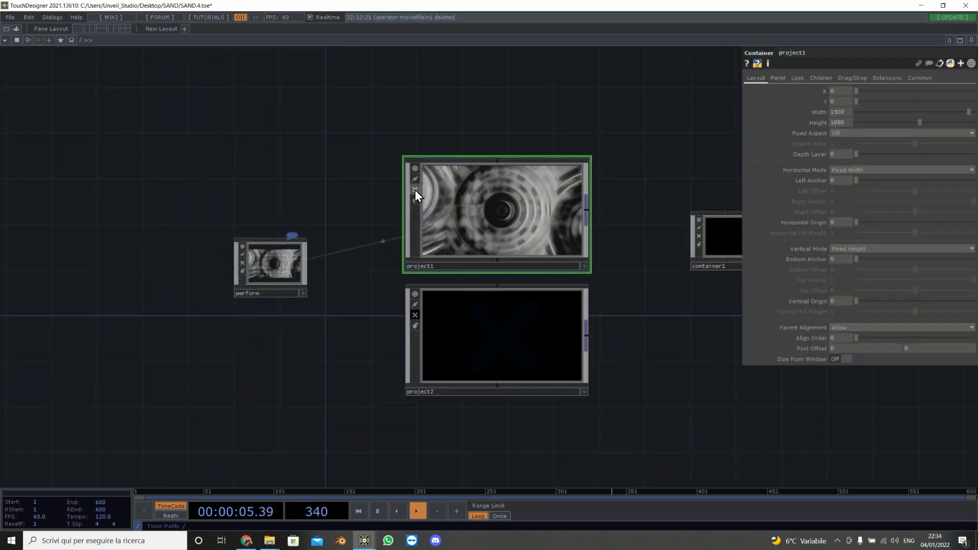
{"action": "left_click", "coordinate": [414, 190]}
{"action": "scroll", "coordinate": [433, 298], "scroll_direction": "up", "scroll_amount": 3}
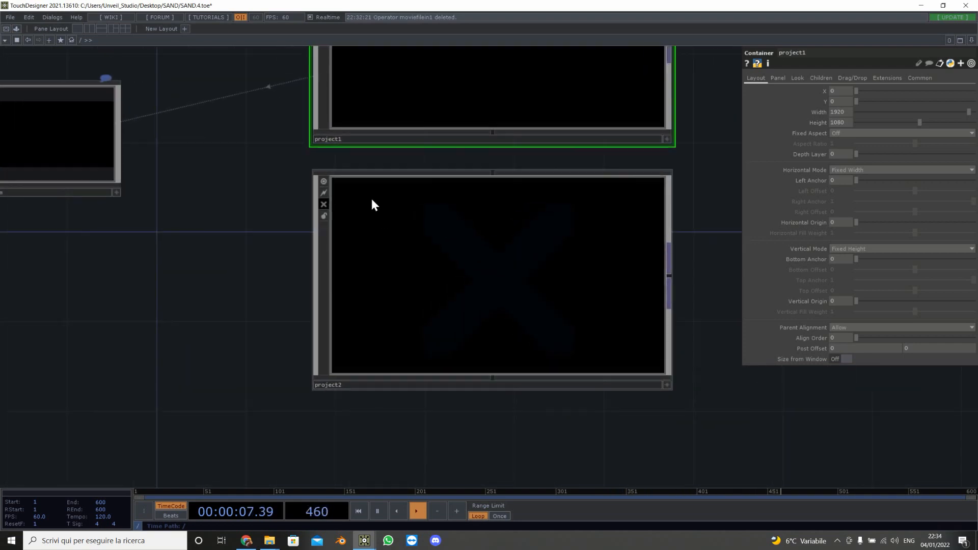
{"action": "left_click", "coordinate": [323, 204]}
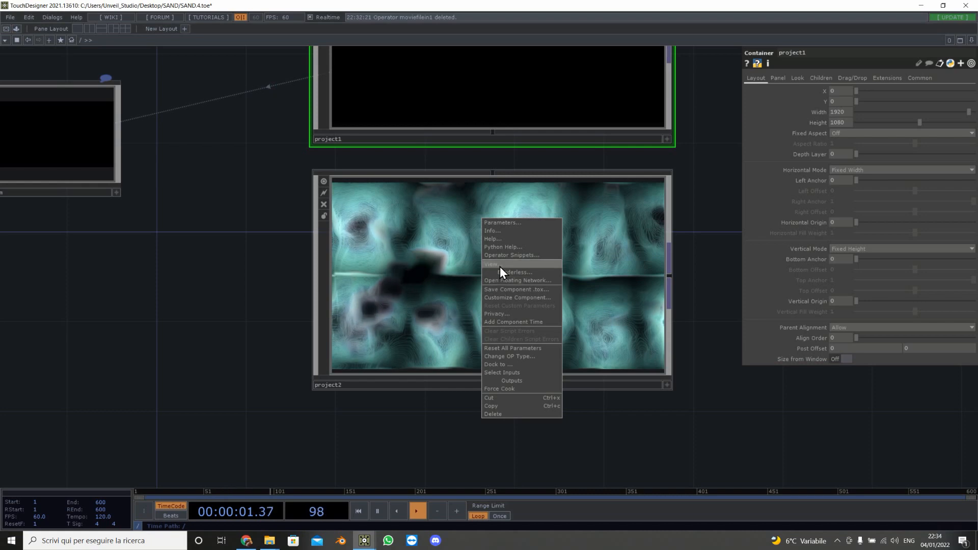
{"action": "left_click", "coordinate": [501, 272]}
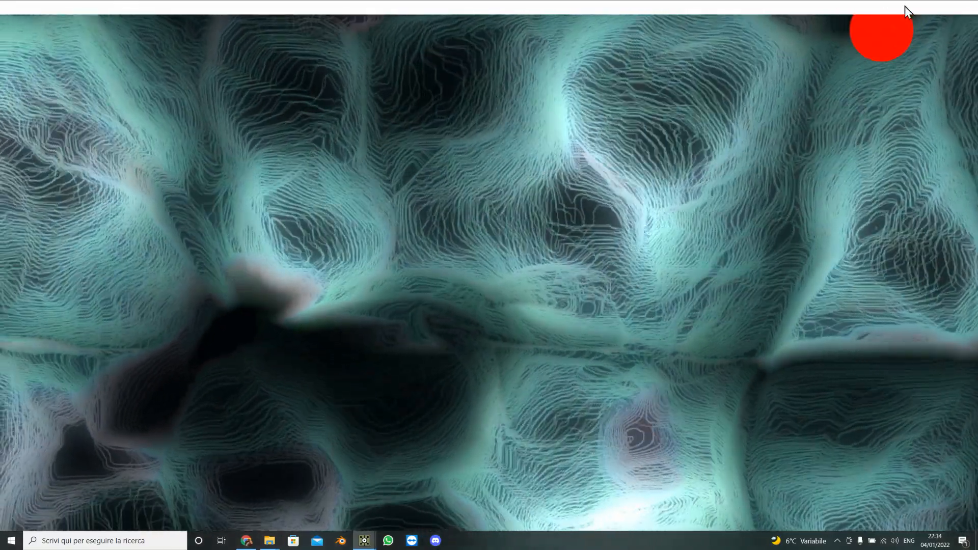
{"action": "double_click", "coordinate": [876, 7]}
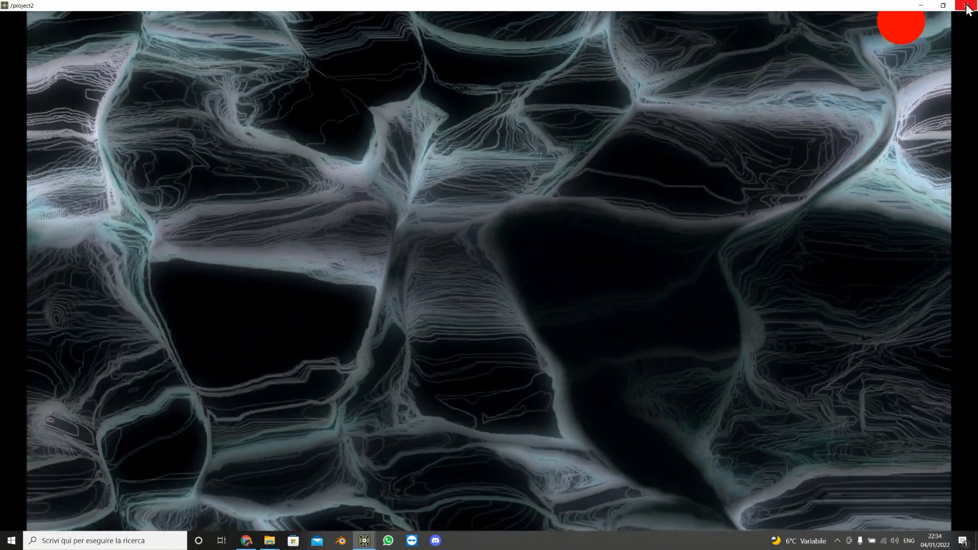
{"action": "key", "text": "Escape"}
{"action": "left_click", "coordinate": [325, 207]}
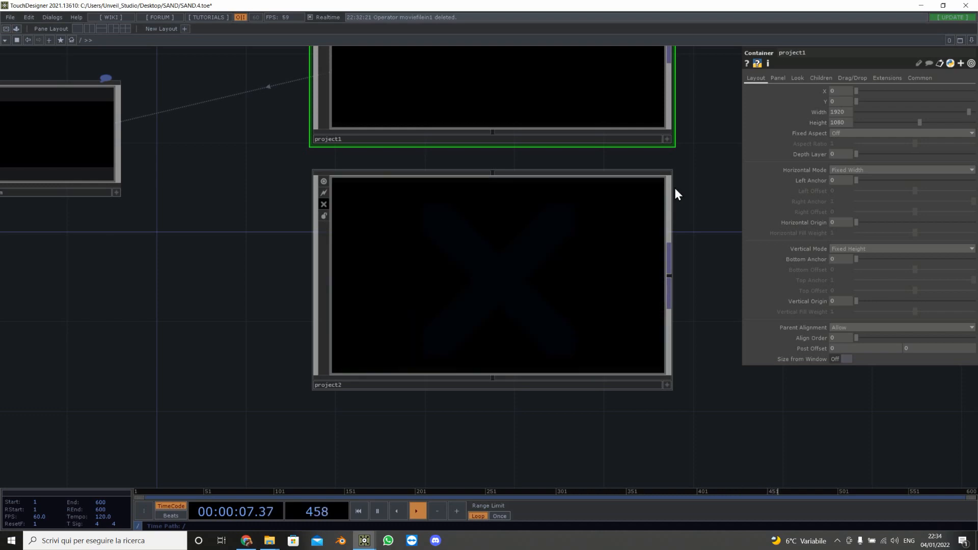
Step: Inside container1, create a Movie File In TOP
{"action": "left_click_drag", "start_coordinate": [713, 184], "coordinate": [279, 408]}
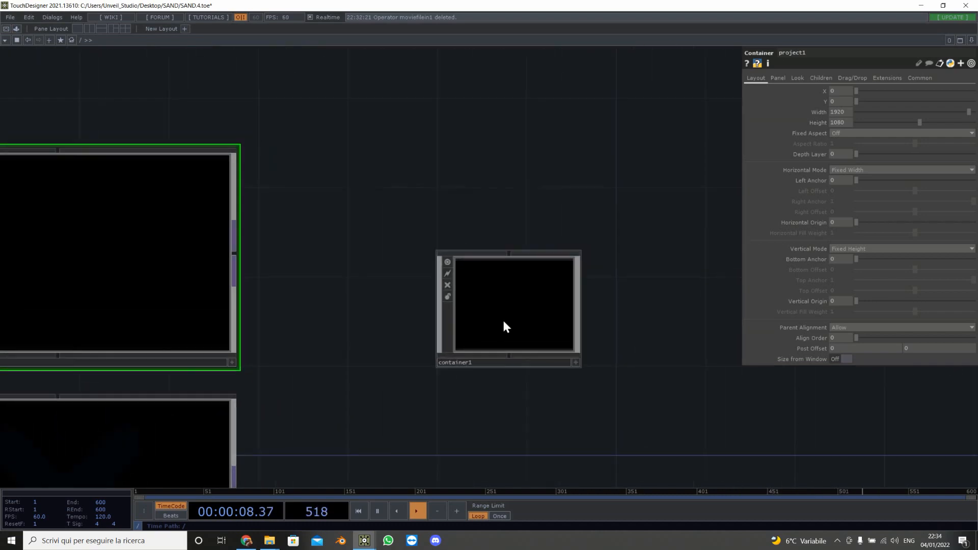
{"action": "left_click", "coordinate": [527, 300]}
{"action": "key", "text": "i"}
{"action": "key", "text": "Tab"}
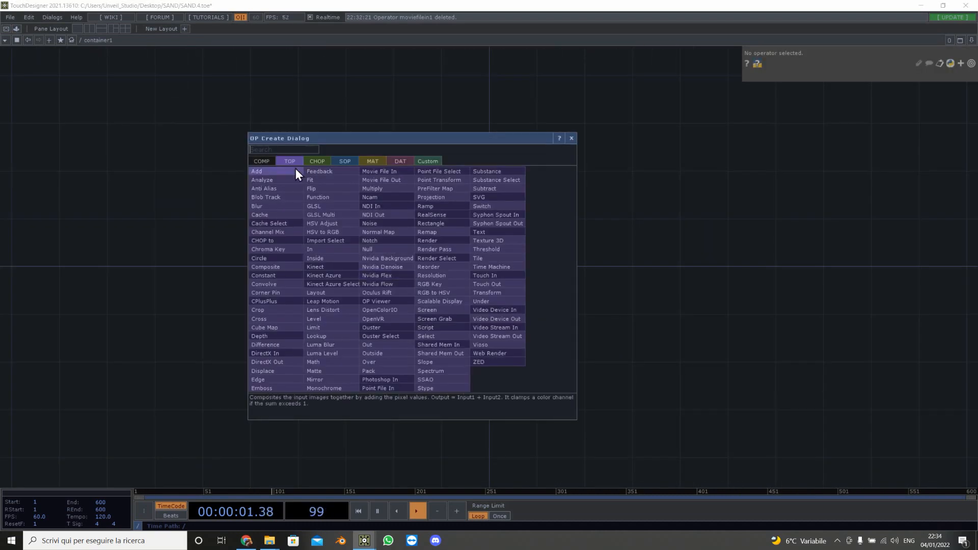
{"action": "left_click", "coordinate": [377, 171]}
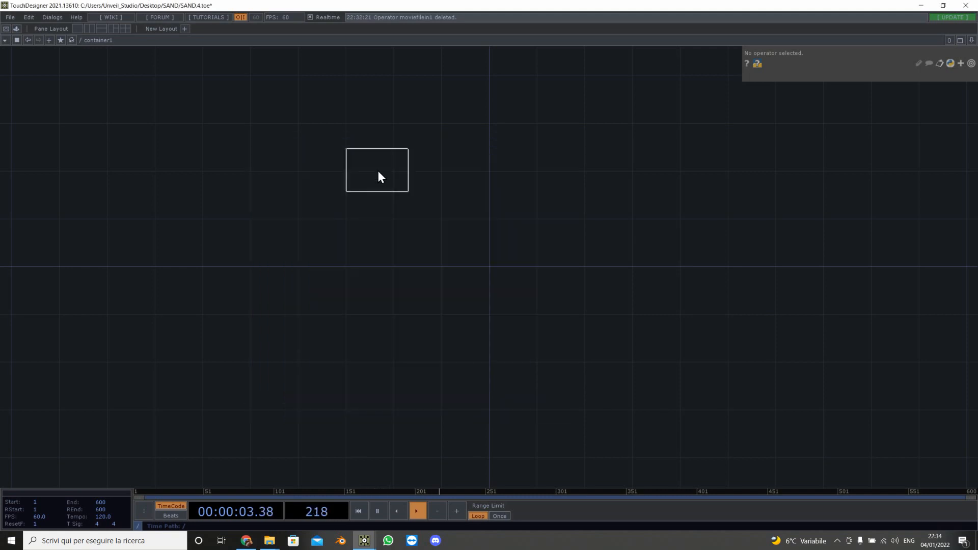
{"action": "left_click", "coordinate": [390, 255]}
{"action": "scroll", "coordinate": [404, 277], "scroll_direction": "up", "scroll_amount": 5}
{"action": "left_click_drag", "start_coordinate": [363, 283], "coordinate": [311, 287]}
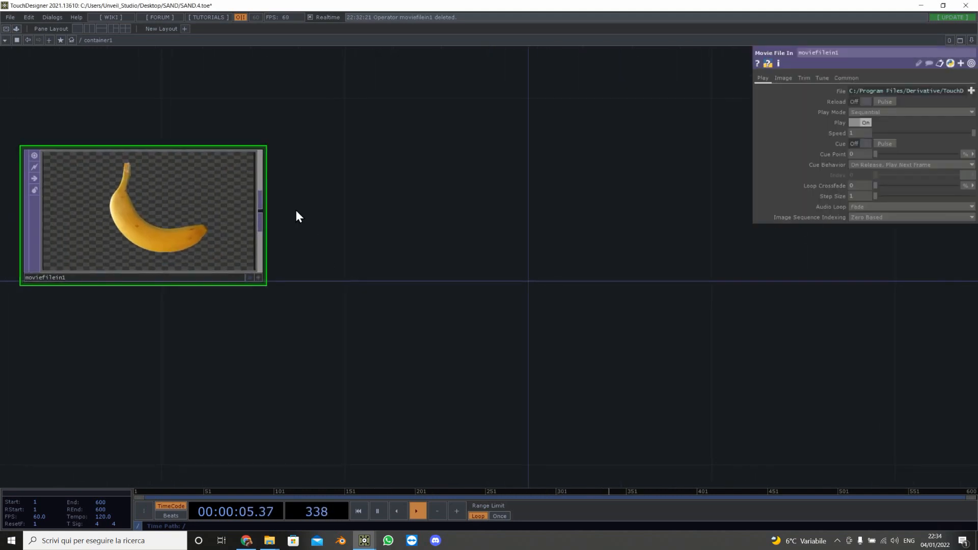
{"action": "right_click", "coordinate": [264, 209]}
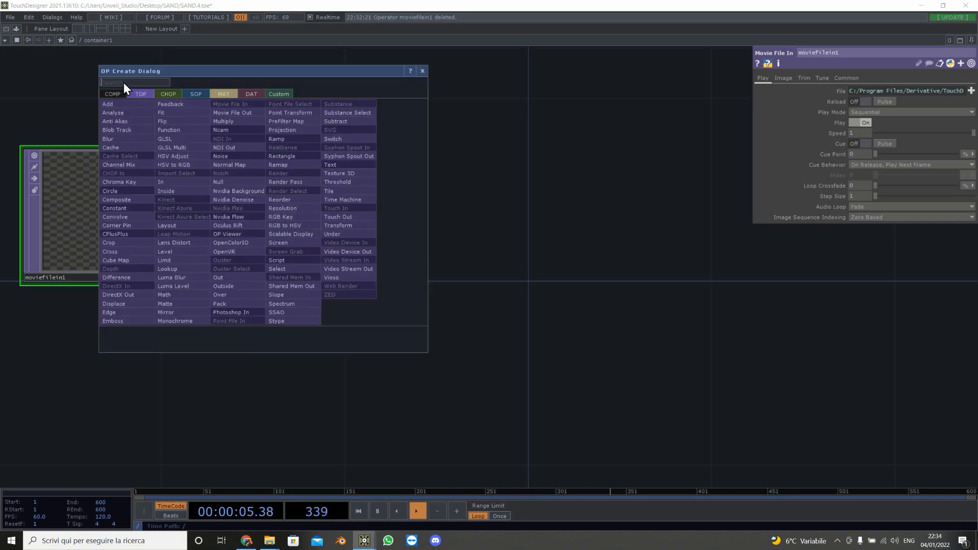
{"action": "left_click", "coordinate": [549, 182]}
{"action": "left_click", "coordinate": [549, 183]}
Step: In project1, copy the glsl2 TOP together with its glsl2_pixel and glsl2_info DATs
{"action": "key", "text": "u"}
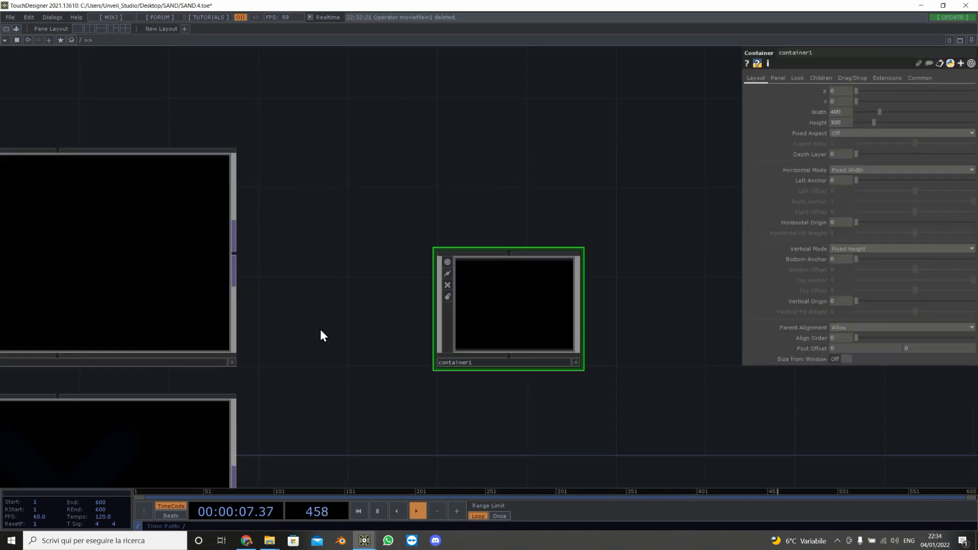
{"action": "left_click_drag", "start_coordinate": [320, 329], "coordinate": [433, 312]}
{"action": "left_click", "coordinate": [252, 266]}
{"action": "key", "text": "i"}
{"action": "scroll", "coordinate": [236, 364], "scroll_direction": "down", "scroll_amount": 1}
{"action": "left_click_drag", "start_coordinate": [235, 364], "coordinate": [550, 341]}
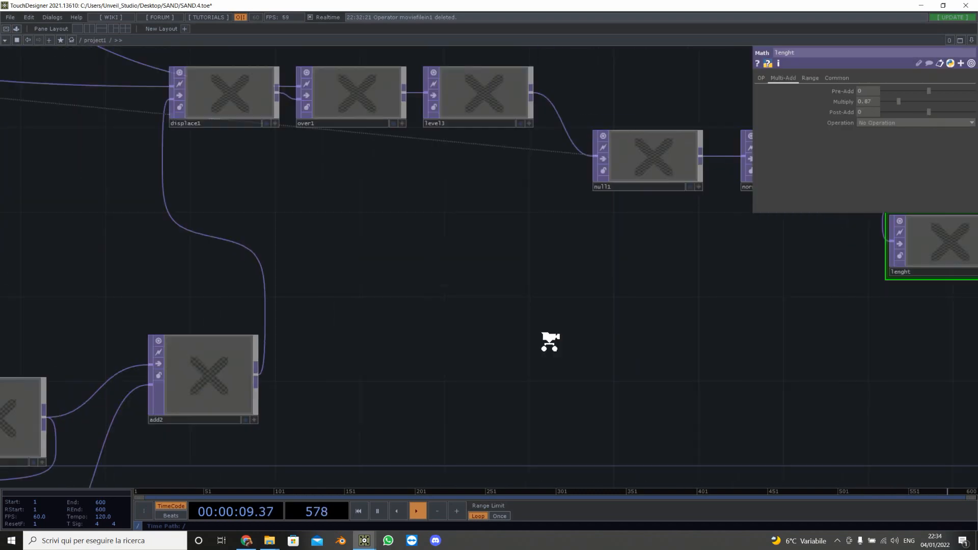
{"action": "scroll", "coordinate": [550, 341], "scroll_direction": "down", "scroll_amount": 3}
{"action": "left_click_drag", "start_coordinate": [502, 366], "coordinate": [818, 169]}
{"action": "left_click_drag", "start_coordinate": [148, 187], "coordinate": [338, 342]}
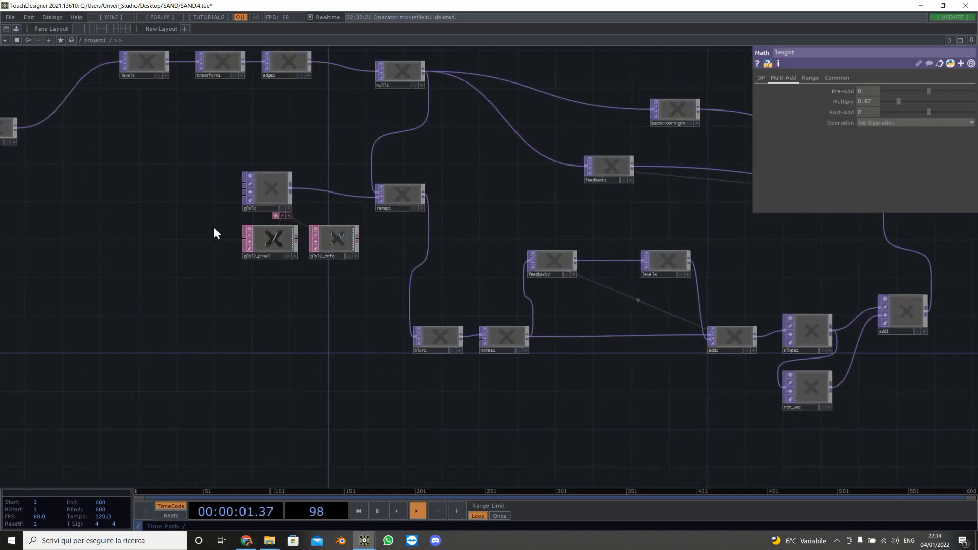
{"action": "left_click_drag", "start_coordinate": [212, 192], "coordinate": [299, 268]}
{"action": "key", "text": "ctrl+c"}
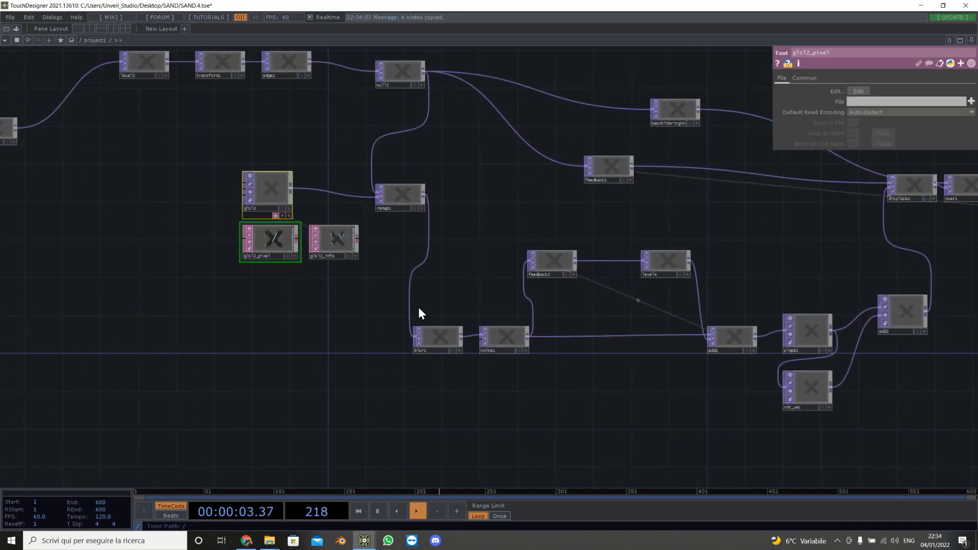
Step: Paste the copied GLSL nodes inside container1 next to the movie file operator
{"action": "left_click", "coordinate": [484, 274]}
{"action": "key", "text": "u"}
{"action": "left_click_drag", "start_coordinate": [739, 309], "coordinate": [360, 377]}
{"action": "double_click", "coordinate": [428, 275]}
{"action": "key", "text": "ctrl+v"}
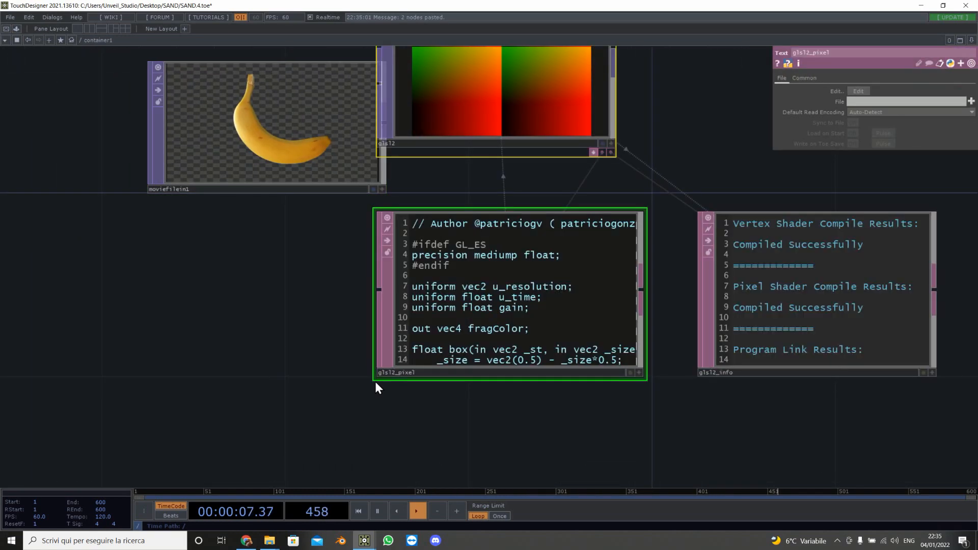
Step: Examine the pasted glsl2 TOP and its shader DATs below the movie file operator
{"action": "scroll", "coordinate": [375, 366], "scroll_direction": "down", "scroll_amount": 6}
{"action": "left_click_drag", "start_coordinate": [405, 271], "coordinate": [324, 363]}
{"action": "scroll", "coordinate": [323, 360], "scroll_direction": "up", "scroll_amount": 1}
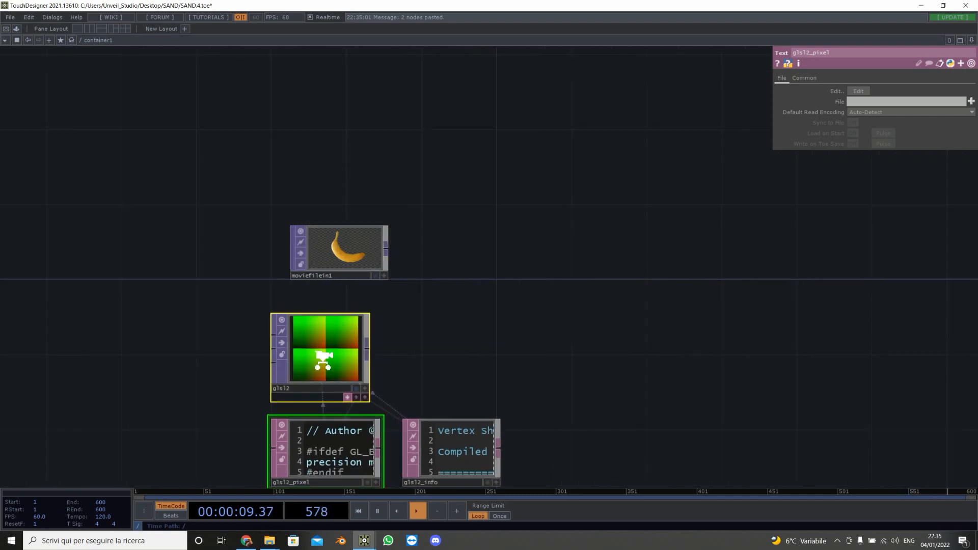
{"action": "scroll", "coordinate": [323, 360], "scroll_direction": "up", "scroll_amount": 4}
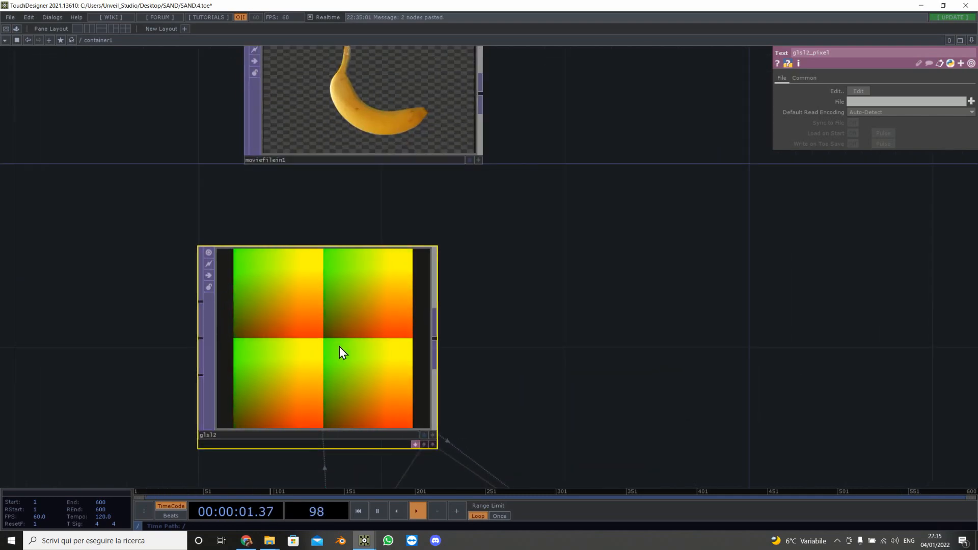
{"action": "left_click_drag", "start_coordinate": [532, 359], "coordinate": [453, 358]}
{"action": "left_click_drag", "start_coordinate": [270, 360], "coordinate": [315, 358]}
{"action": "left_click_drag", "start_coordinate": [555, 241], "coordinate": [642, 97]}
{"action": "scroll", "coordinate": [642, 97], "scroll_direction": "down", "scroll_amount": 3}
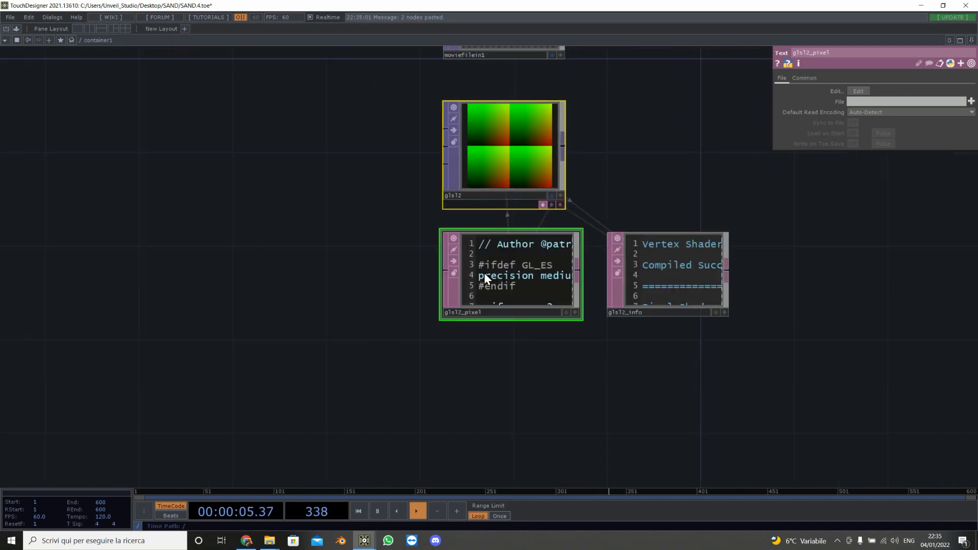
Step: Open the glsl2_pixel shader code in a maximized editor window
{"action": "scroll", "coordinate": [484, 273], "scroll_direction": "up", "scroll_amount": 8}
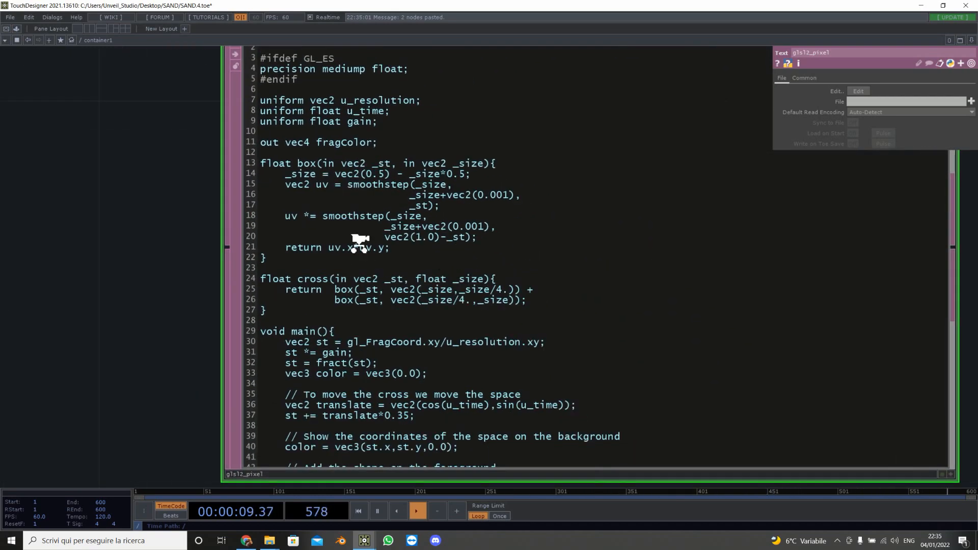
{"action": "scroll", "coordinate": [359, 244], "scroll_direction": "down", "scroll_amount": 4}
{"action": "right_click", "coordinate": [378, 237]}
{"action": "left_click", "coordinate": [449, 224]}
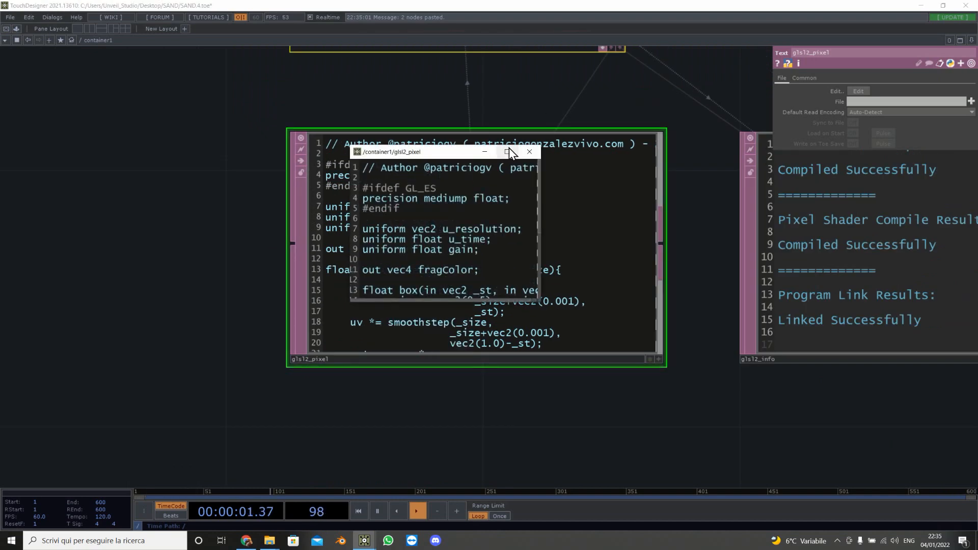
{"action": "left_click", "coordinate": [507, 152]}
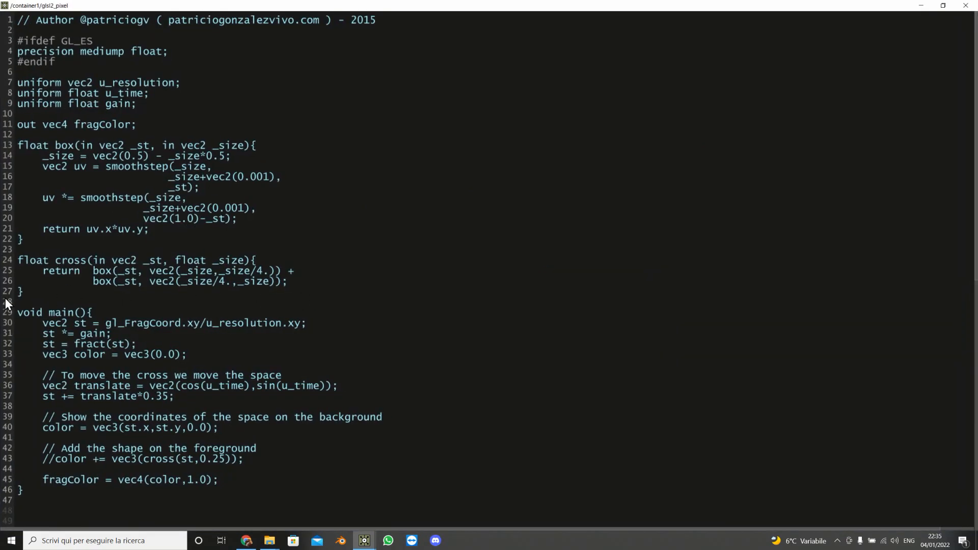
Step: Delete the box and cross functions and the commented cross-shape line from the shader code
{"action": "left_click_drag", "start_coordinate": [6, 299], "coordinate": [10, 142]}
{"action": "key", "text": "BackSpace"}
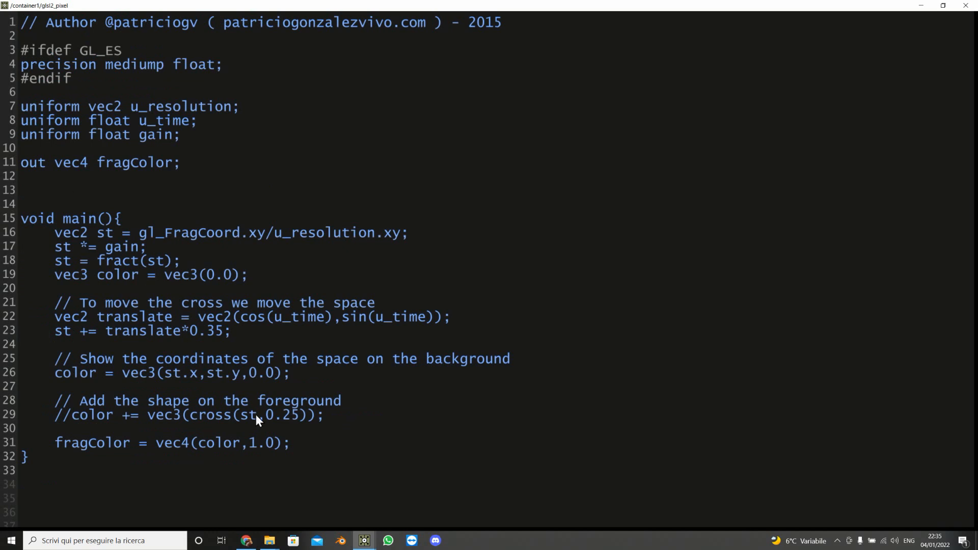
{"action": "left_click_drag", "start_coordinate": [358, 416], "coordinate": [8, 397]}
{"action": "key", "text": "BackSpace"}
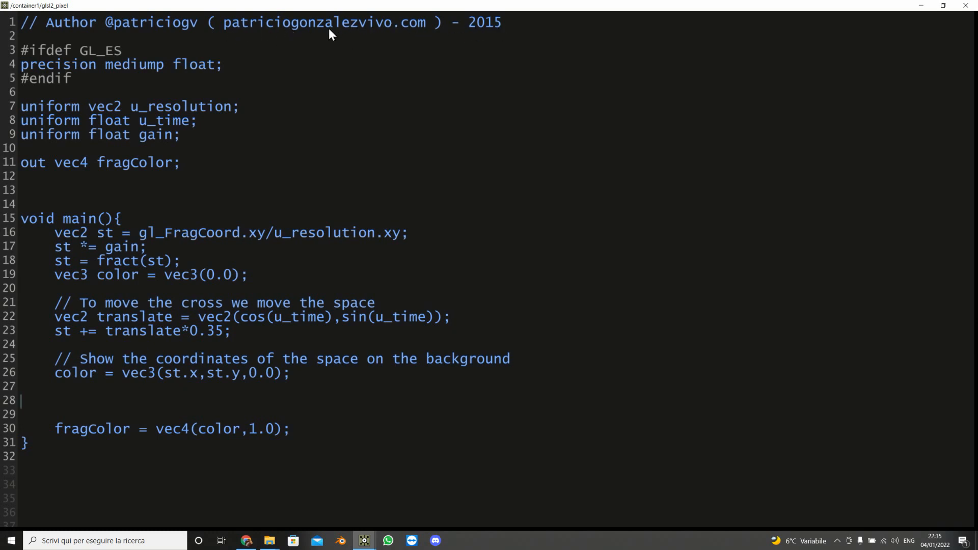
Step: Remove the #ifdef GL_ES precision block and its blank lines from the shader header
{"action": "left_click_drag", "start_coordinate": [100, 84], "coordinate": [1, 49]}
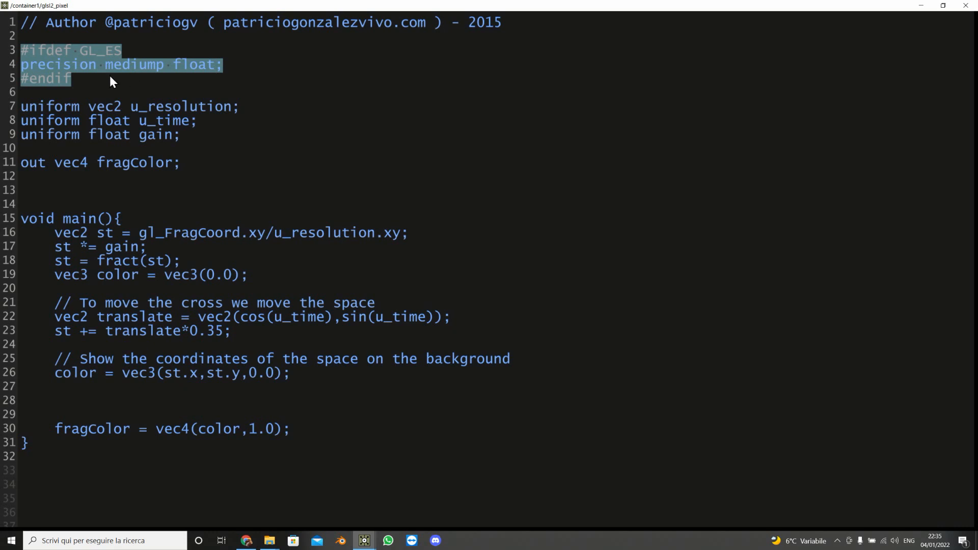
{"action": "key", "text": "BackSpace"}
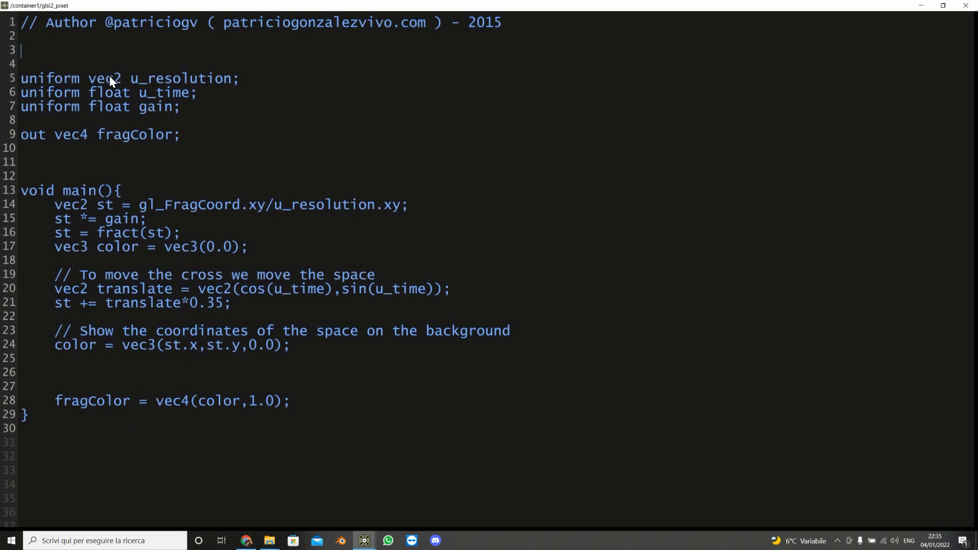
{"action": "key", "text": "BackSpace"}
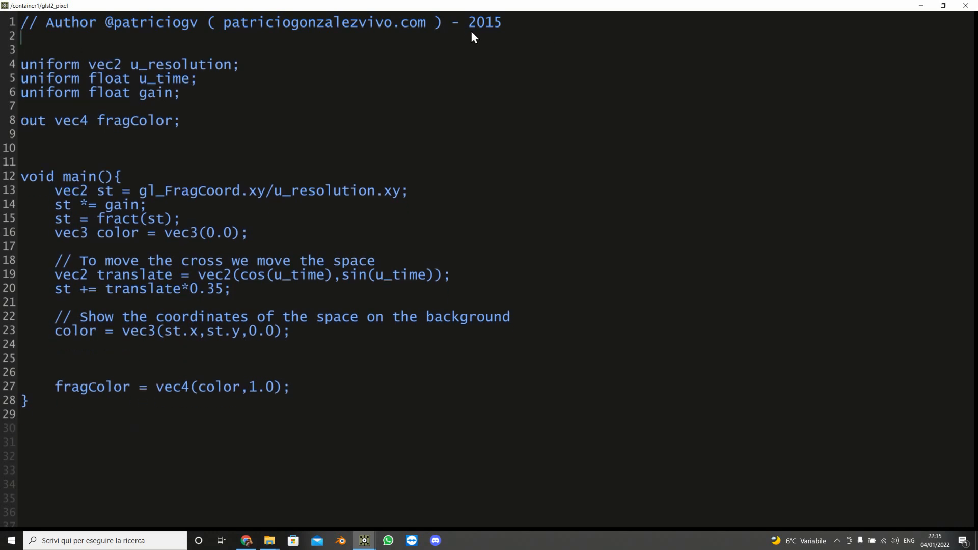
Step: Delete the author comment line and the blank lines above the uniforms, and add a blank line at the start of main
{"action": "left_click_drag", "start_coordinate": [515, 24], "coordinate": [2, 32]}
{"action": "key", "text": "BackSpace"}
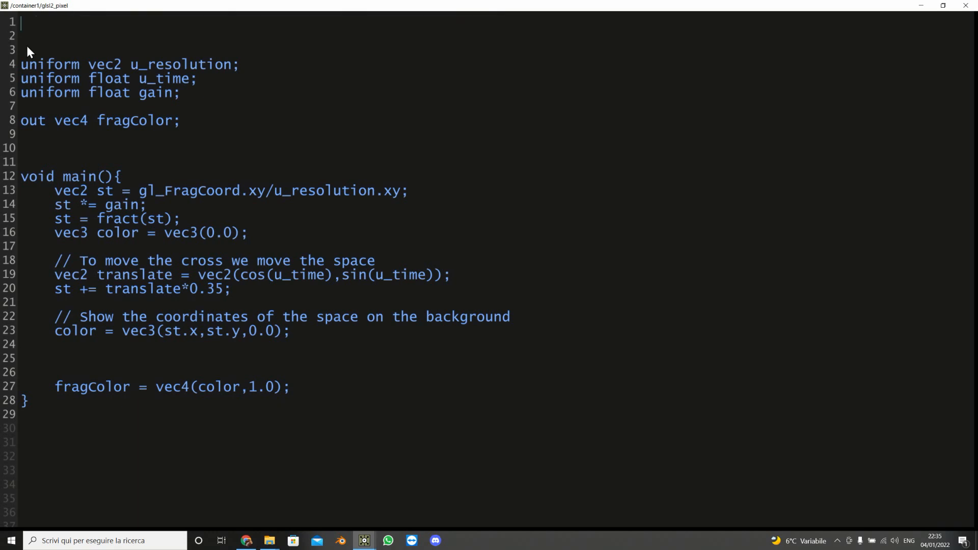
{"action": "key", "text": "Delete"}
{"action": "key", "text": "Delete"}
{"action": "key", "text": "Delete"}
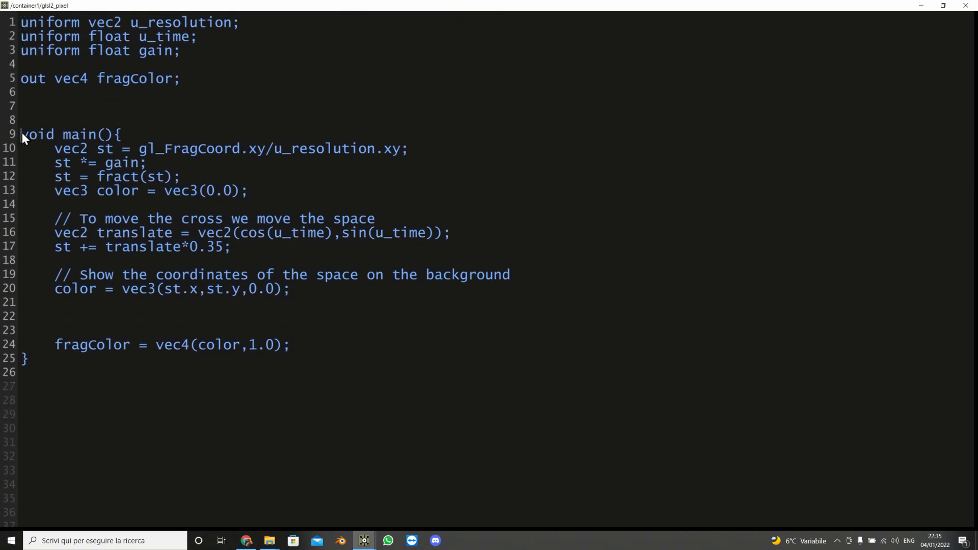
{"action": "key", "text": "BackSpace"}
{"action": "key", "text": "BackSpace"}
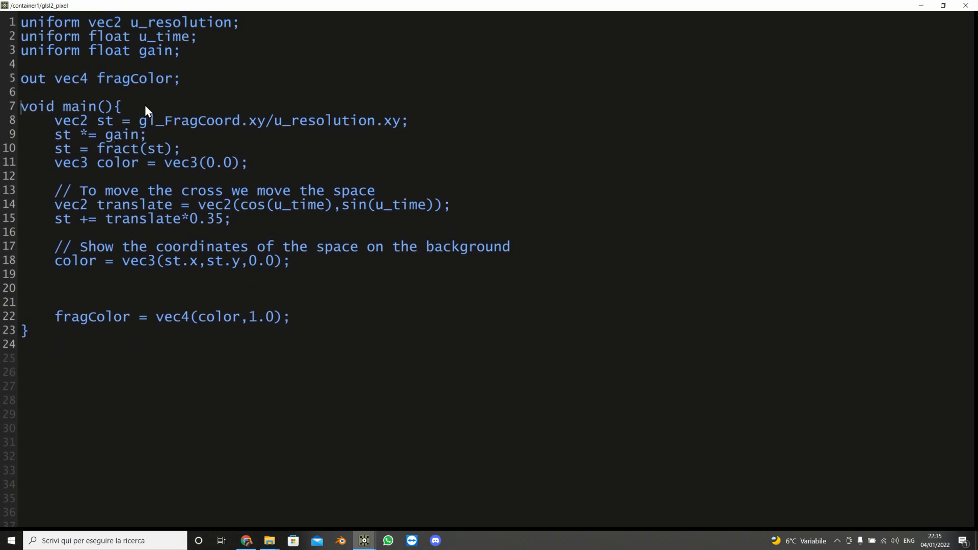
{"action": "key", "text": "Return"}
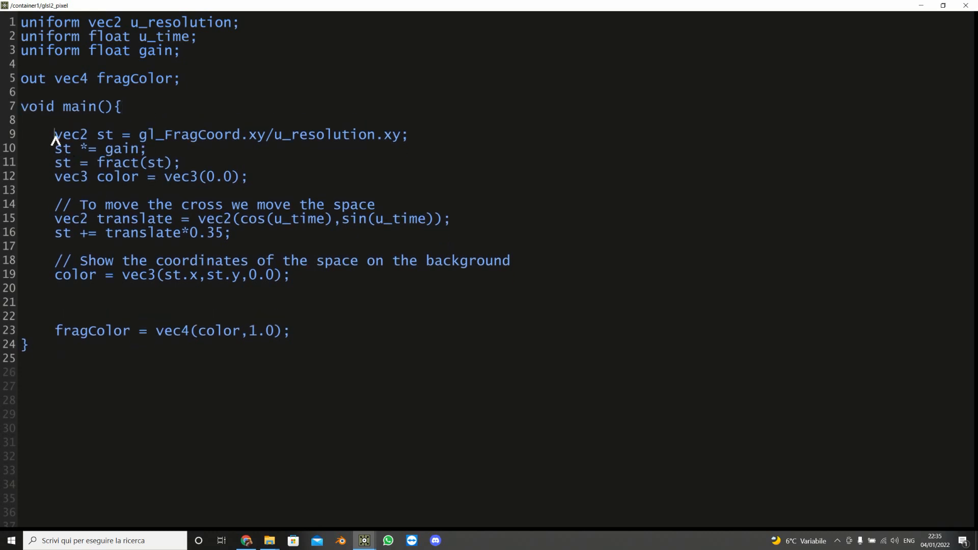
Step: Highlight the coordinate and gain lines at the start of main to examine them
{"action": "left_click_drag", "start_coordinate": [55, 137], "coordinate": [432, 139]}
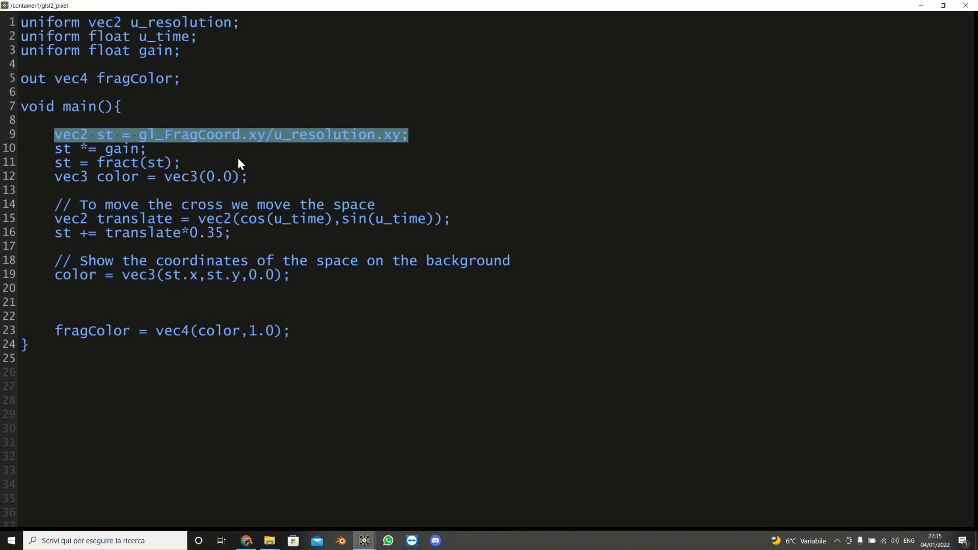
{"action": "left_click", "coordinate": [342, 142]}
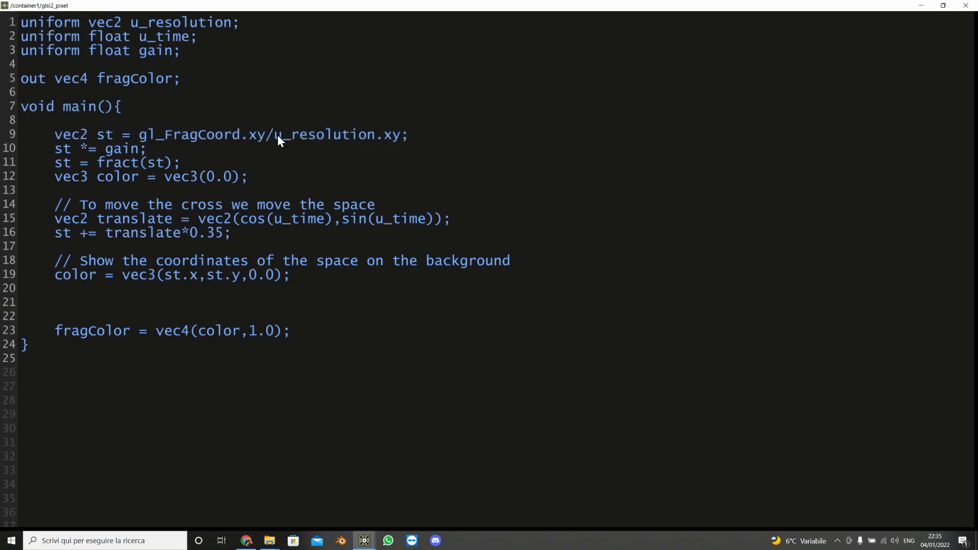
{"action": "left_click_drag", "start_coordinate": [275, 136], "coordinate": [451, 139]}
{"action": "left_click", "coordinate": [309, 153]}
{"action": "left_click_drag", "start_coordinate": [57, 151], "coordinate": [163, 156]}
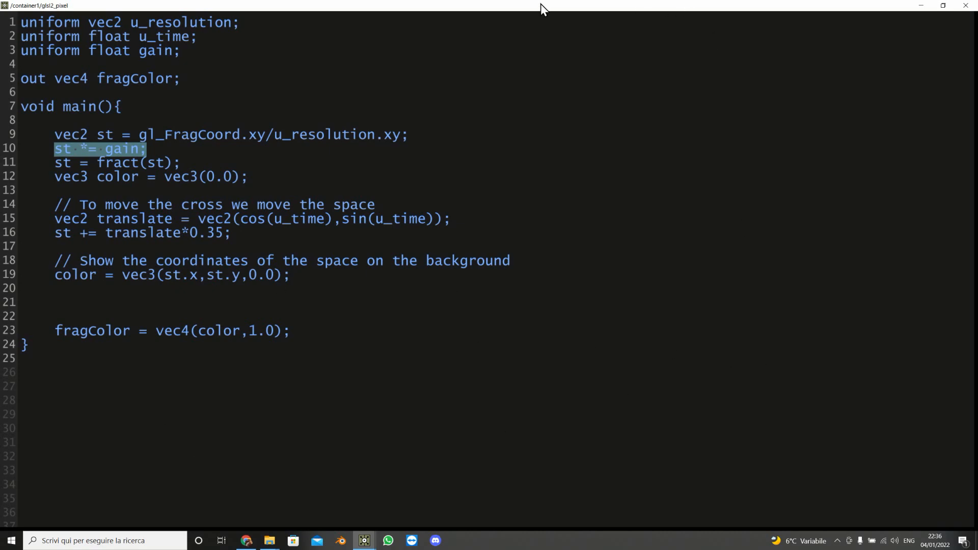
Step: Shrink the shader editor window to compare the code with the glsl2 output, then close the editor
{"action": "left_click_drag", "start_coordinate": [541, 4], "coordinate": [561, 326]}
{"action": "scroll", "coordinate": [249, 208], "scroll_direction": "down", "scroll_amount": 4}
{"action": "left_click_drag", "start_coordinate": [231, 259], "coordinate": [229, 343]}
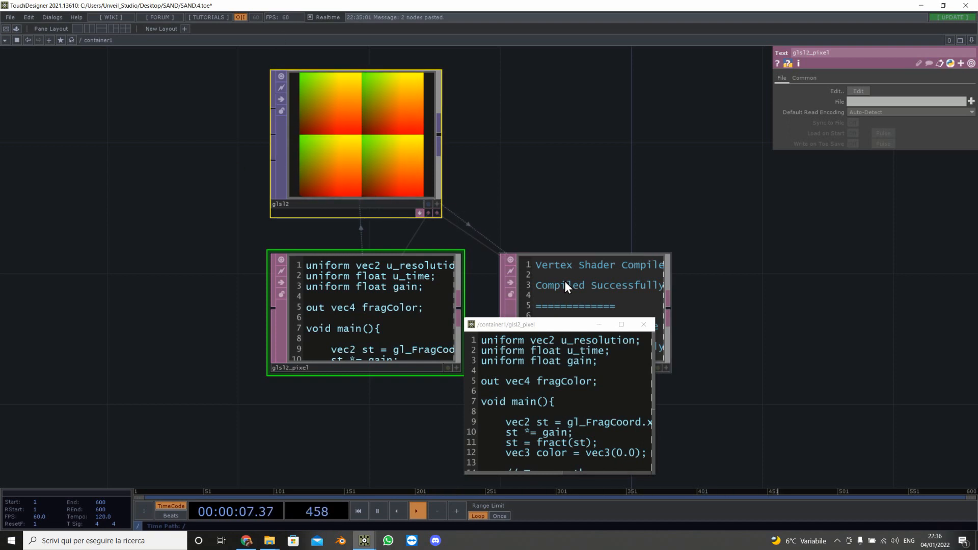
{"action": "left_click_drag", "start_coordinate": [556, 327], "coordinate": [438, 215]}
{"action": "left_click_drag", "start_coordinate": [388, 319], "coordinate": [455, 320]}
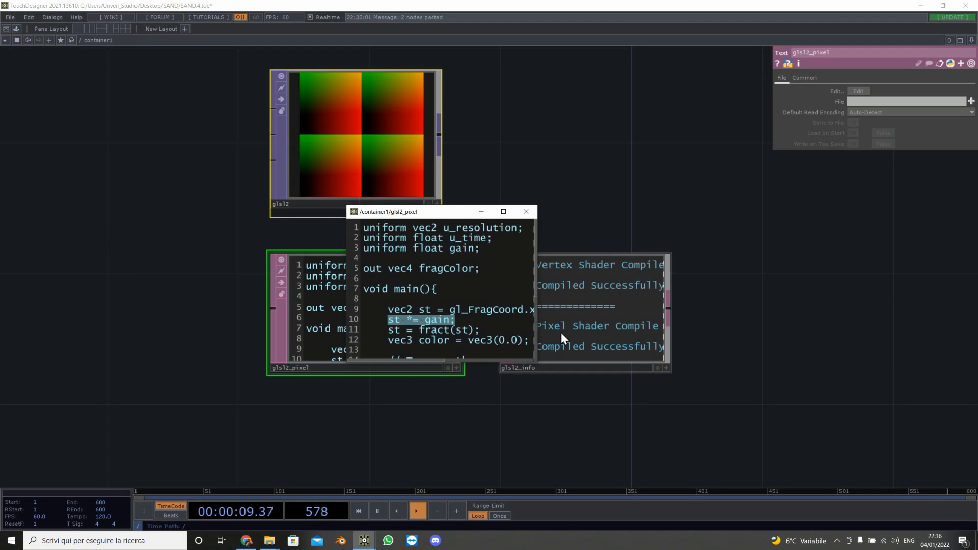
{"action": "scroll", "coordinate": [479, 344], "scroll_direction": "down", "scroll_amount": 4}
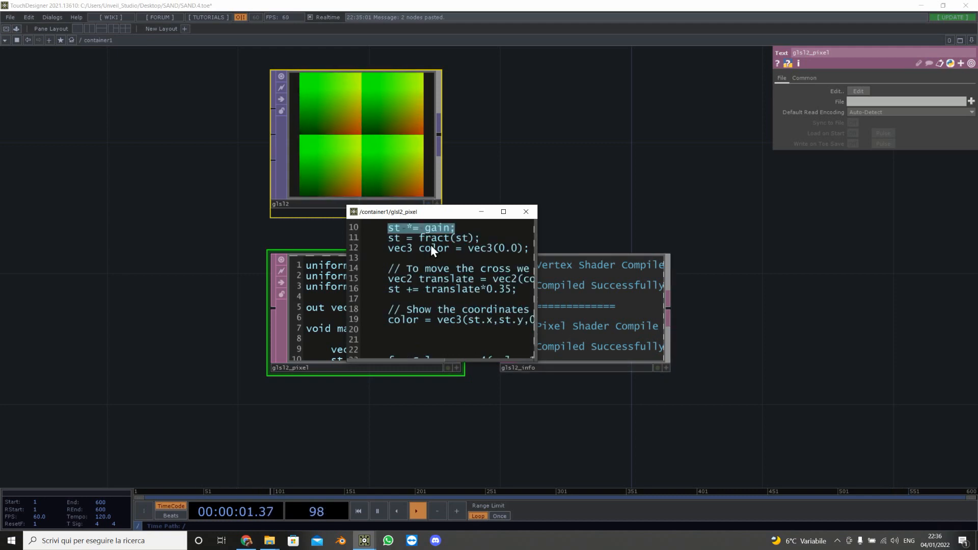
{"action": "left_click", "coordinate": [526, 211]}
{"action": "left_click_drag", "start_coordinate": [525, 216], "coordinate": [425, 316]}
{"action": "scroll", "coordinate": [420, 264], "scroll_direction": "down", "scroll_amount": 3}
{"action": "scroll", "coordinate": [425, 272], "scroll_direction": "up", "scroll_amount": 2}
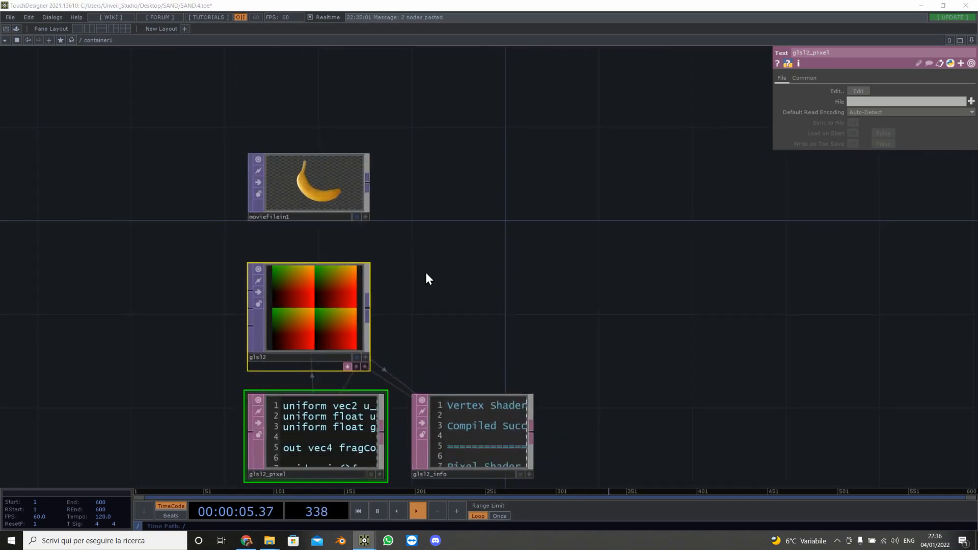
{"action": "key", "text": "Tab"}
{"action": "key", "text": "Escape"}
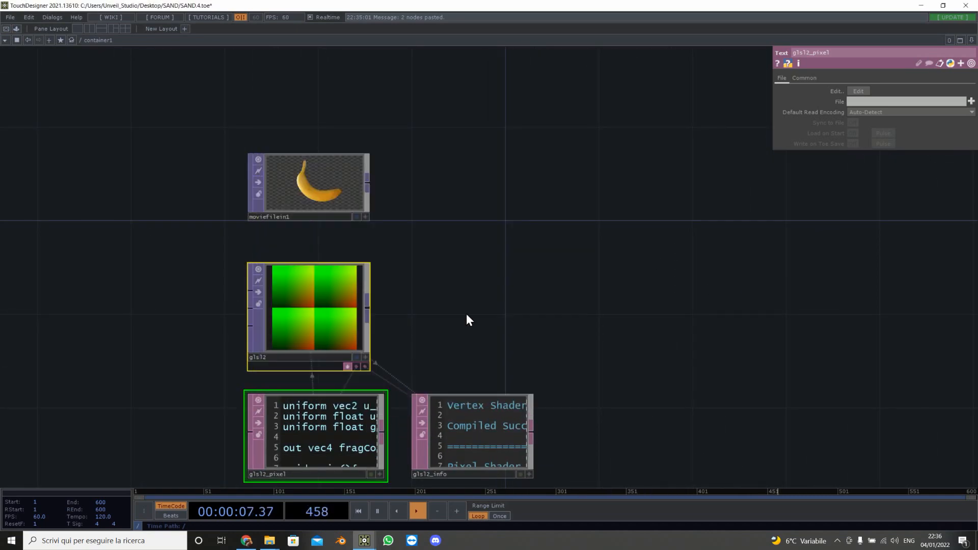
Step: Zoom into the glsl2_pixel DAT and examine the translate and coordinate lines of its code
{"action": "scroll", "coordinate": [306, 333], "scroll_direction": "up", "scroll_amount": 5}
{"action": "scroll", "coordinate": [328, 332], "scroll_direction": "down", "scroll_amount": 3}
{"action": "left_click_drag", "start_coordinate": [556, 305], "coordinate": [611, 148]}
{"action": "scroll", "coordinate": [403, 395], "scroll_direction": "up", "scroll_amount": 2}
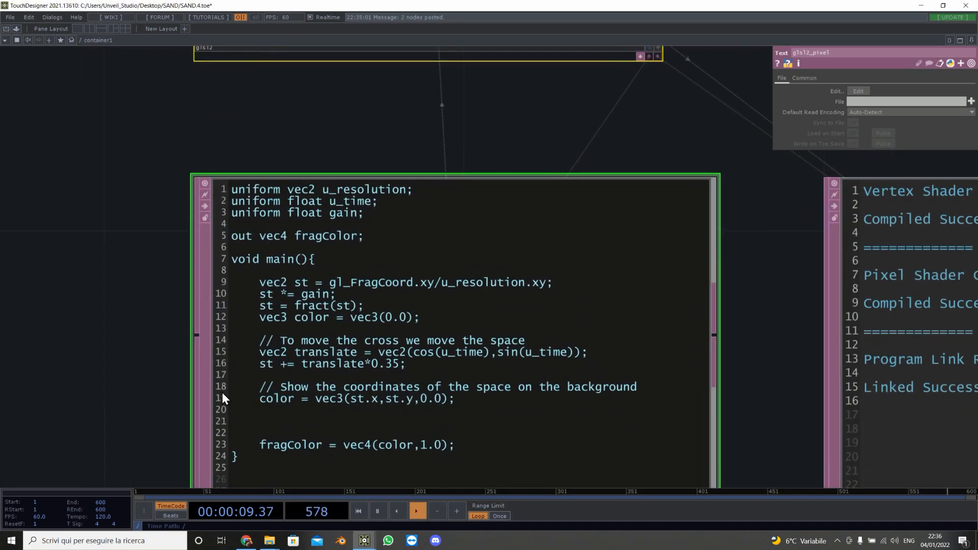
{"action": "scroll", "coordinate": [389, 382], "scroll_direction": "up", "scroll_amount": 1}
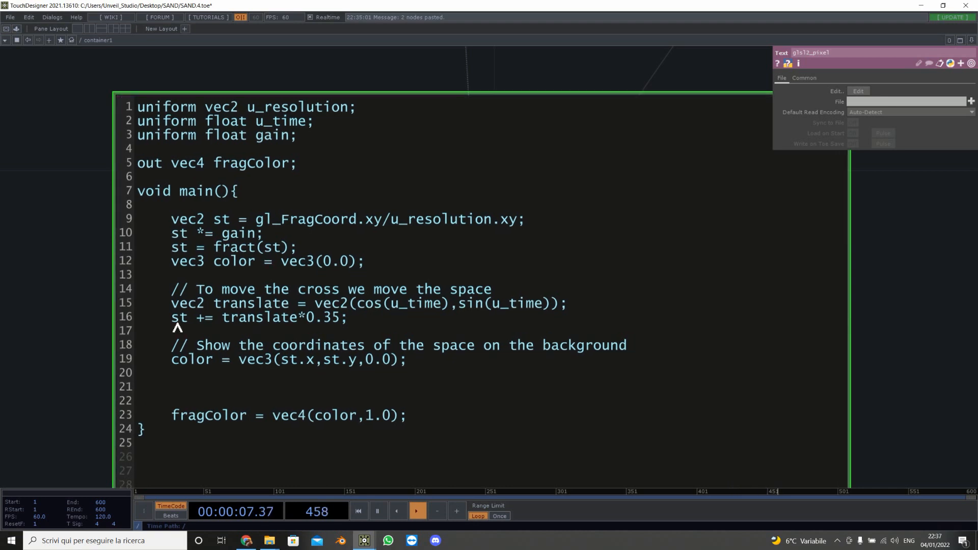
{"action": "left_click_drag", "start_coordinate": [171, 318], "coordinate": [358, 325]}
{"action": "left_click", "coordinate": [299, 322]}
{"action": "left_click_drag", "start_coordinate": [222, 319], "coordinate": [340, 321]}
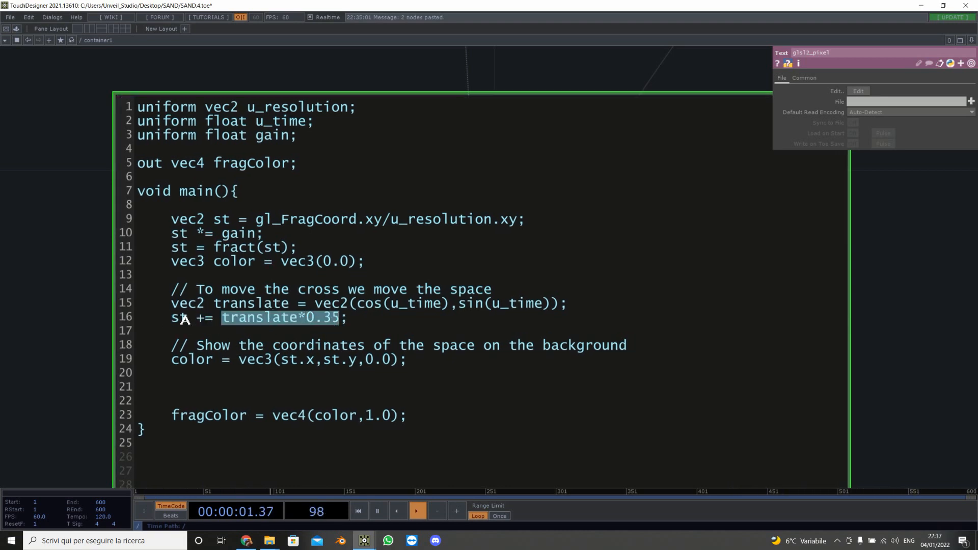
{"action": "left_click_drag", "start_coordinate": [172, 319], "coordinate": [211, 321]}
{"action": "left_click_drag", "start_coordinate": [171, 220], "coordinate": [238, 221]}
{"action": "scroll", "coordinate": [908, 323], "scroll_direction": "down", "scroll_amount": 8}
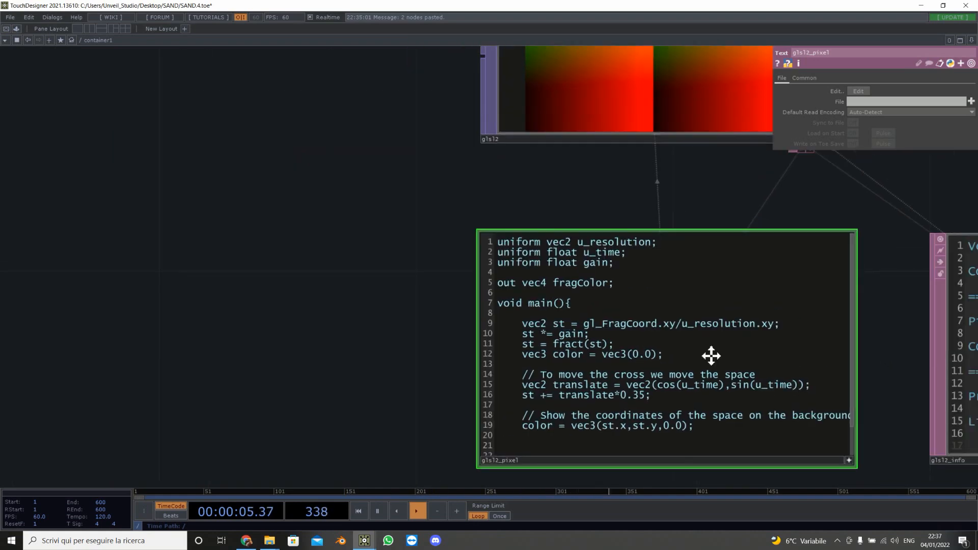
Step: Add a Remap TOP, wiring moviefilein1 into its first input and glsl2 into its second input
{"action": "key", "text": "Tab"}
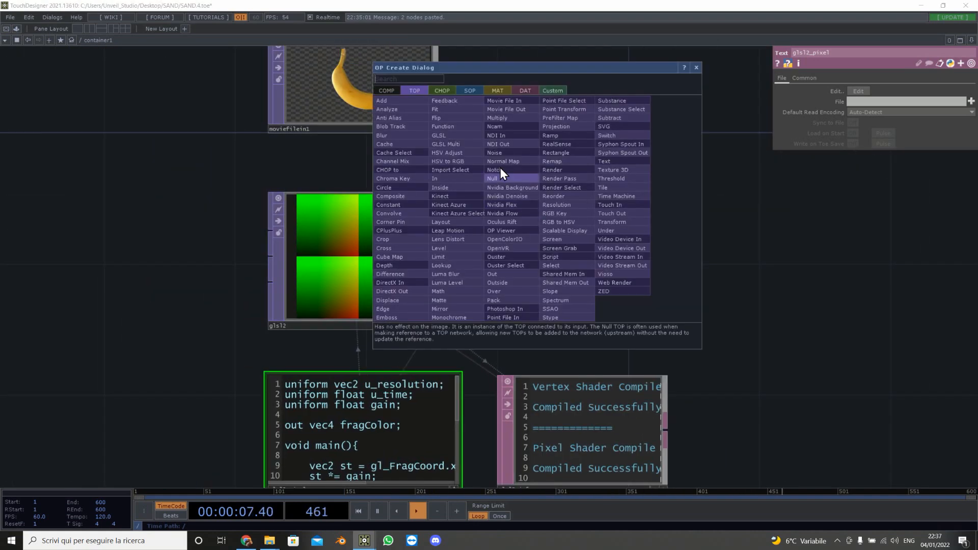
{"action": "left_click", "coordinate": [583, 164]}
{"action": "left_click", "coordinate": [613, 176]}
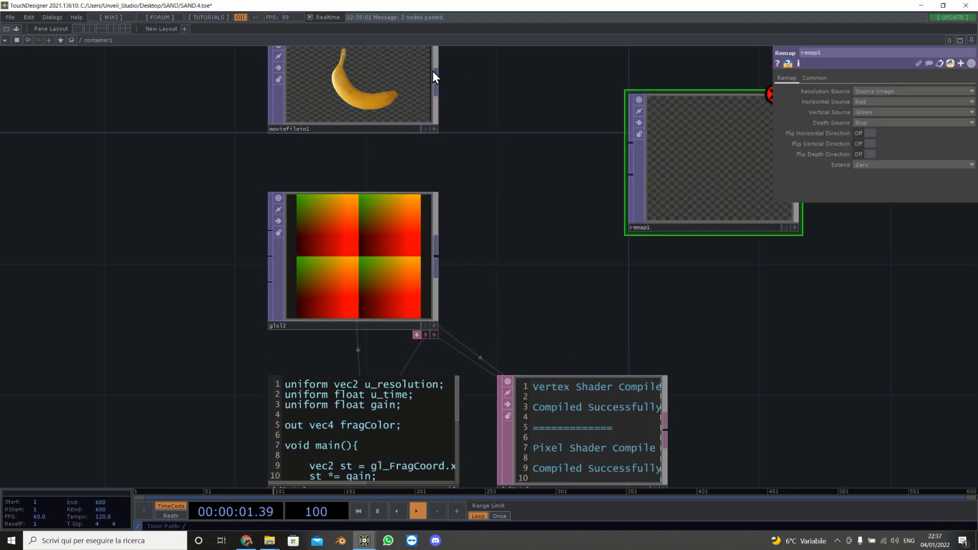
{"action": "left_click", "coordinate": [437, 82]}
{"action": "left_click", "coordinate": [631, 145]}
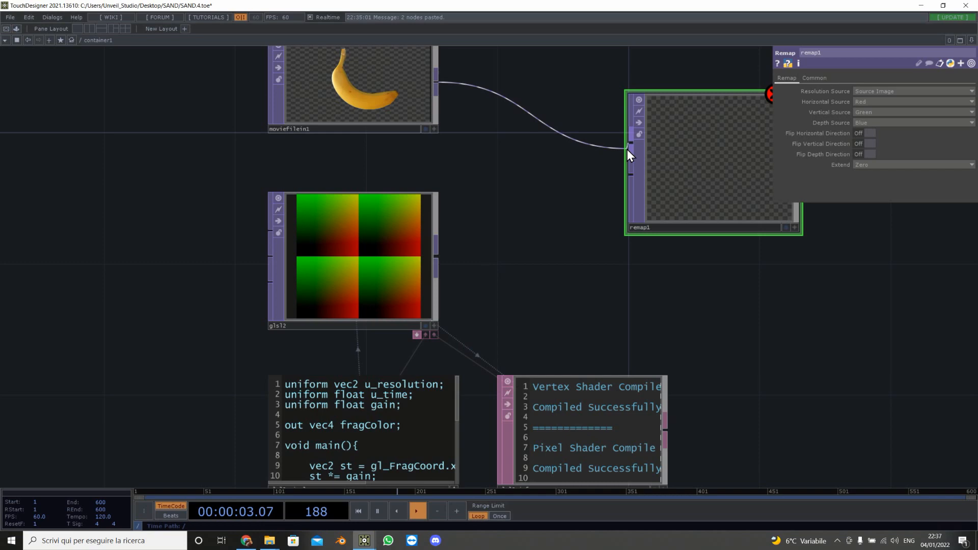
{"action": "left_click", "coordinate": [438, 260]}
{"action": "left_click", "coordinate": [630, 175]}
Step: Set the remap's Extend mode to Mirror
{"action": "left_click_drag", "start_coordinate": [633, 321], "coordinate": [396, 318]}
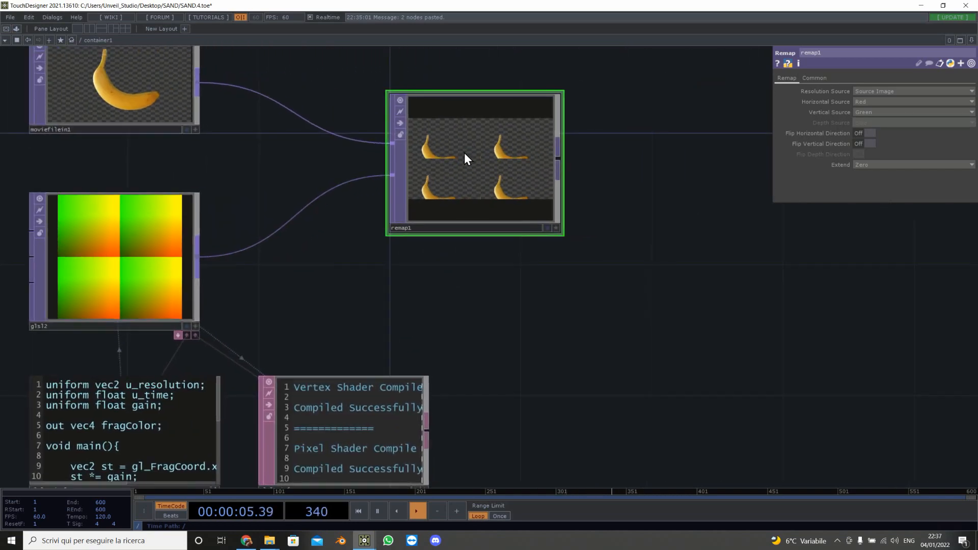
{"action": "scroll", "coordinate": [464, 151], "scroll_direction": "up", "scroll_amount": 4}
{"action": "left_click", "coordinate": [907, 165]}
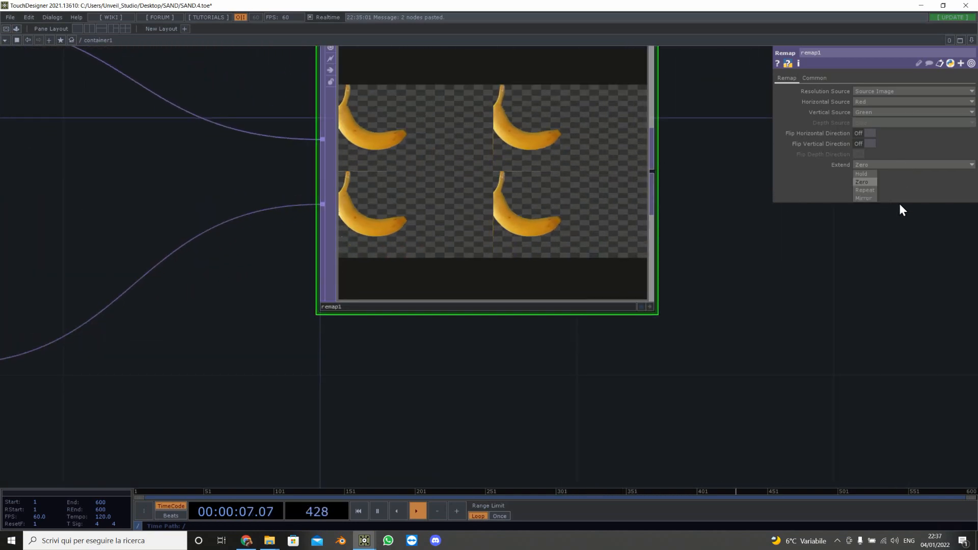
{"action": "left_click", "coordinate": [871, 200]}
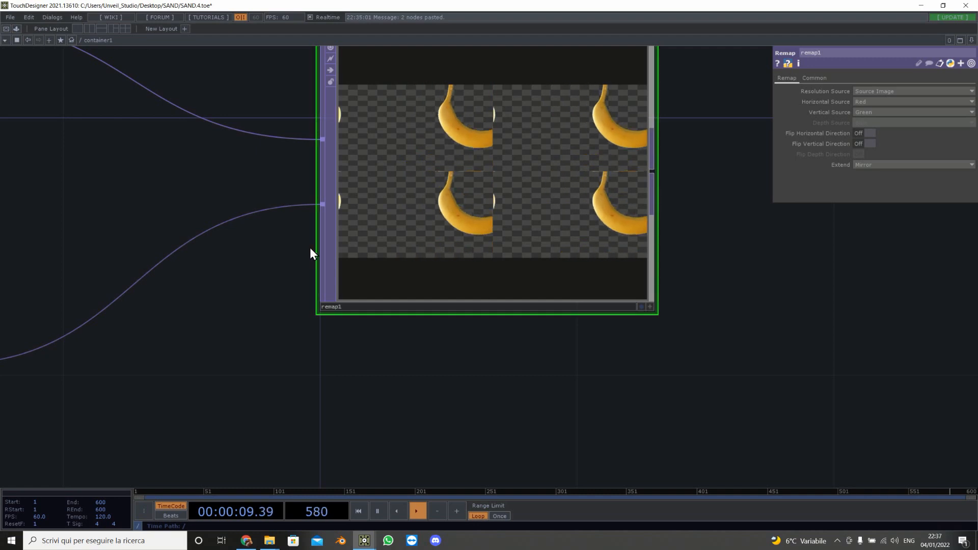
{"action": "scroll", "coordinate": [314, 253], "scroll_direction": "down", "scroll_amount": 5}
{"action": "left_click_drag", "start_coordinate": [381, 320], "coordinate": [326, 305]}
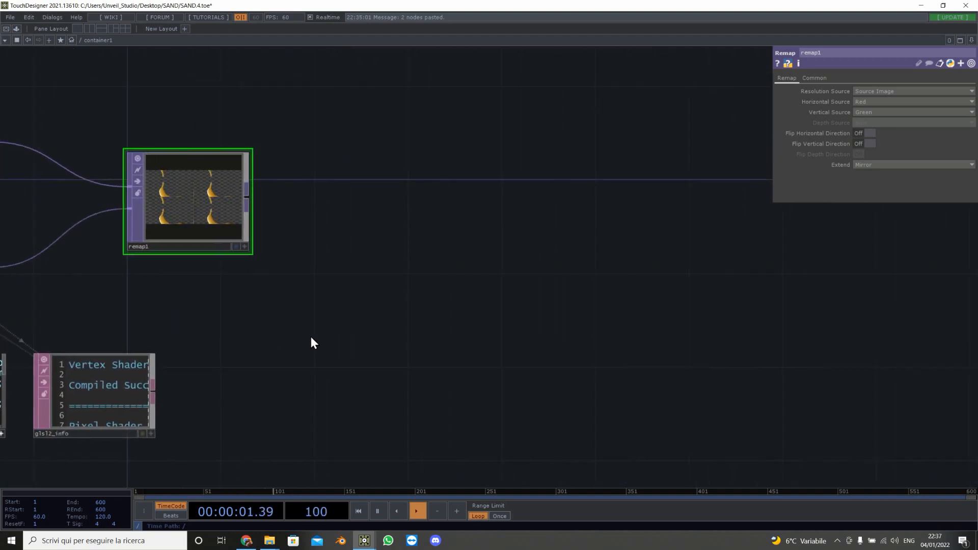
Step: Add a Blur TOP and connect the remap output into it
{"action": "key", "text": "Tab"}
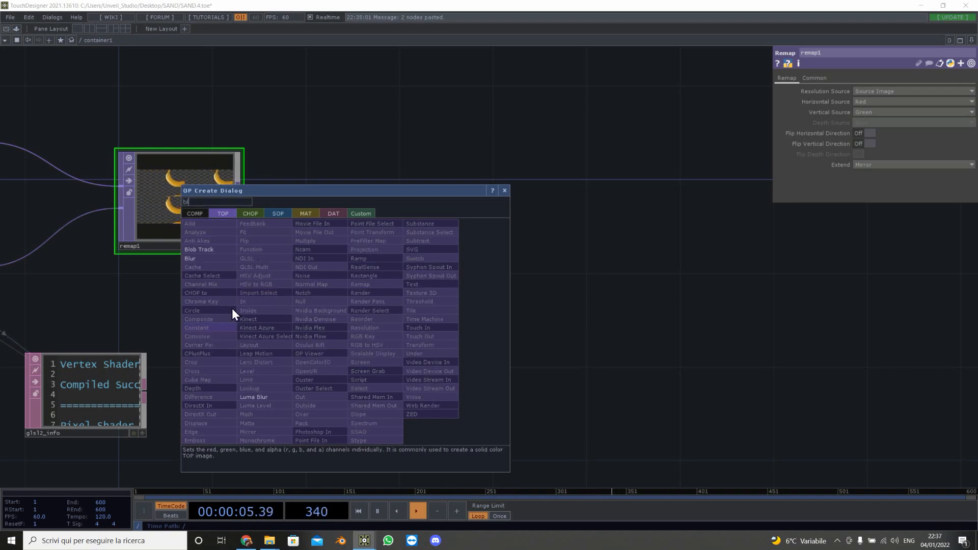
{"action": "left_click", "coordinate": [210, 258]}
{"action": "left_click", "coordinate": [356, 317]}
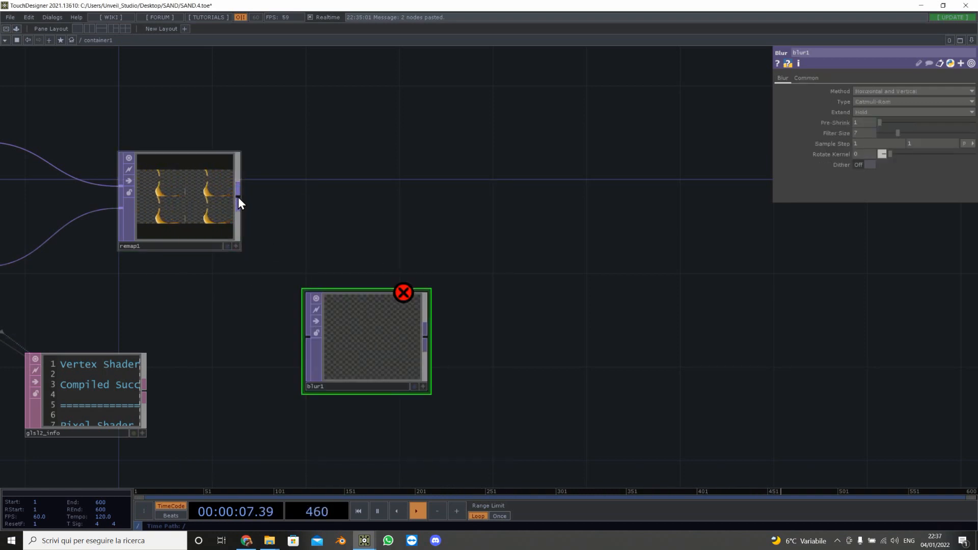
{"action": "left_click_drag", "start_coordinate": [237, 197], "coordinate": [309, 365]}
Step: Set the blur's filter size to 32 with a pre-shrink of 4
{"action": "scroll", "coordinate": [387, 358], "scroll_direction": "up", "scroll_amount": 5}
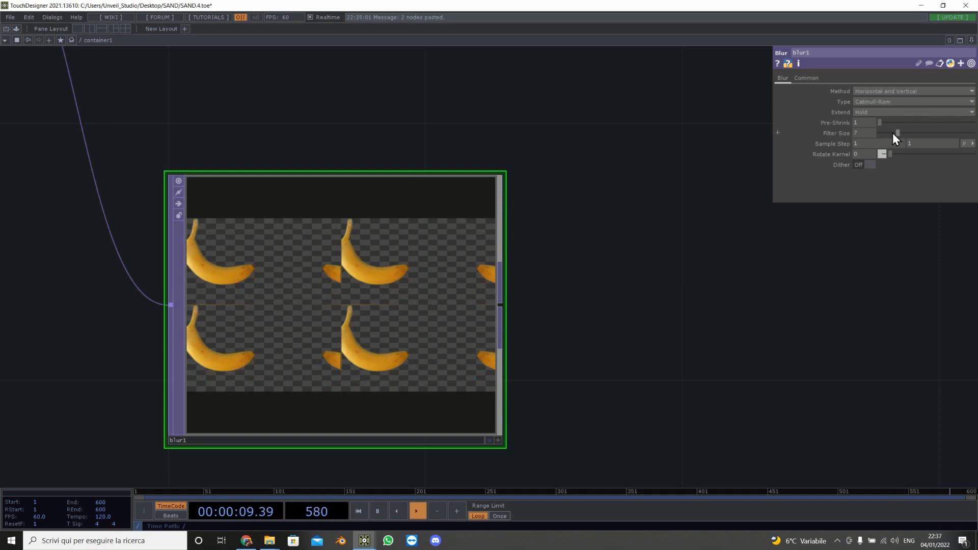
{"action": "left_click_drag", "start_coordinate": [898, 133], "coordinate": [919, 125]}
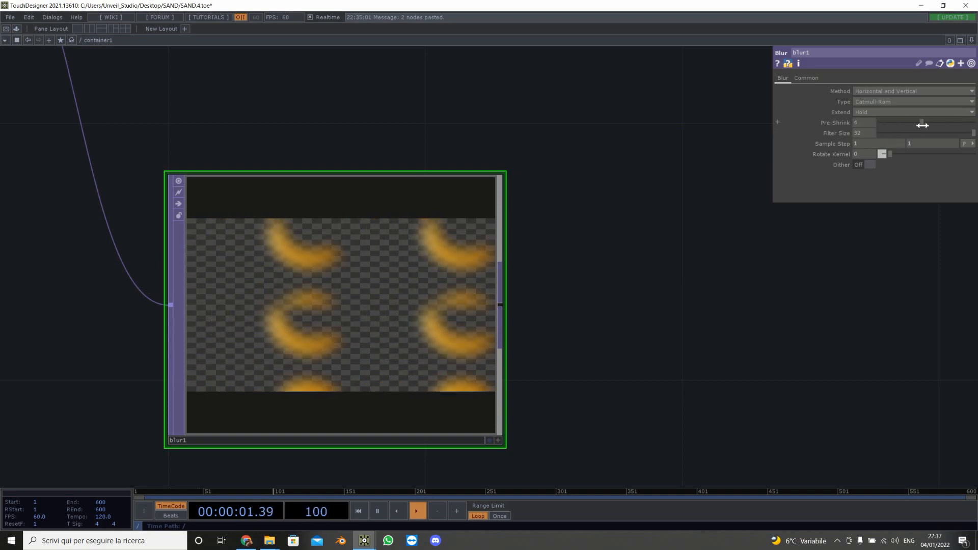
Step: Zoom in and out on the blurred output to inspect it
{"action": "scroll", "coordinate": [359, 285], "scroll_direction": "up", "scroll_amount": 6}
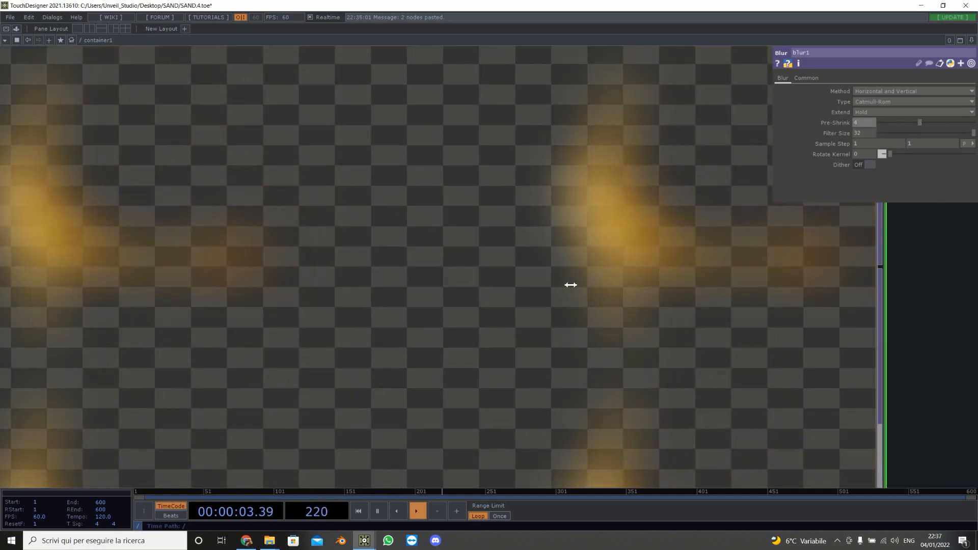
{"action": "scroll", "coordinate": [395, 233], "scroll_direction": "down", "scroll_amount": 2}
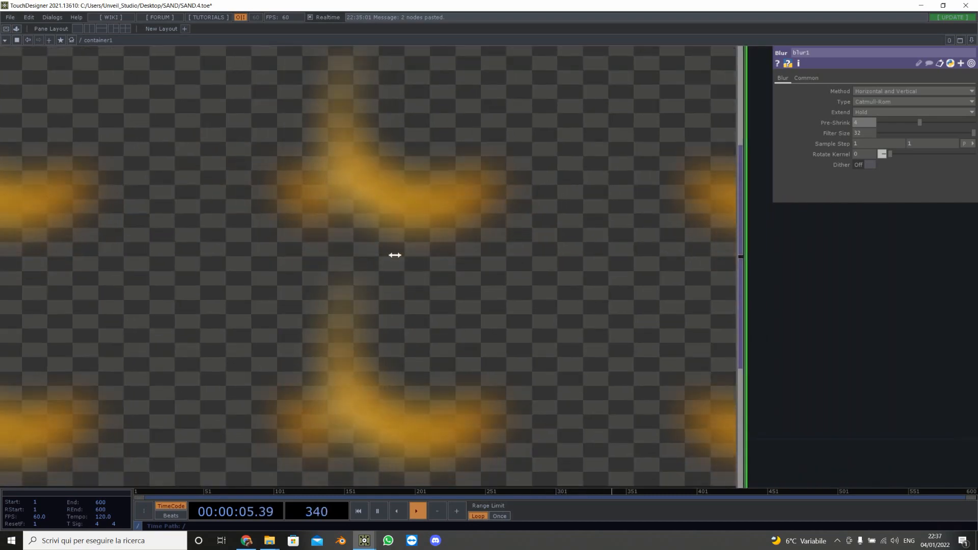
{"action": "scroll", "coordinate": [402, 261], "scroll_direction": "up", "scroll_amount": 4}
{"action": "scroll", "coordinate": [402, 260], "scroll_direction": "down", "scroll_amount": 4}
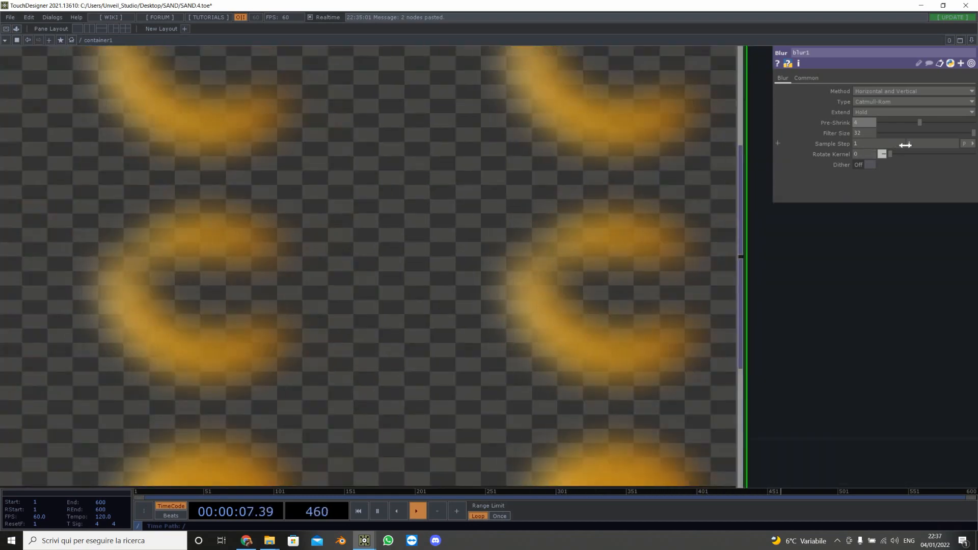
{"action": "scroll", "coordinate": [877, 306], "scroll_direction": "down", "scroll_amount": 4}
{"action": "left_click_drag", "start_coordinate": [845, 310], "coordinate": [480, 319]}
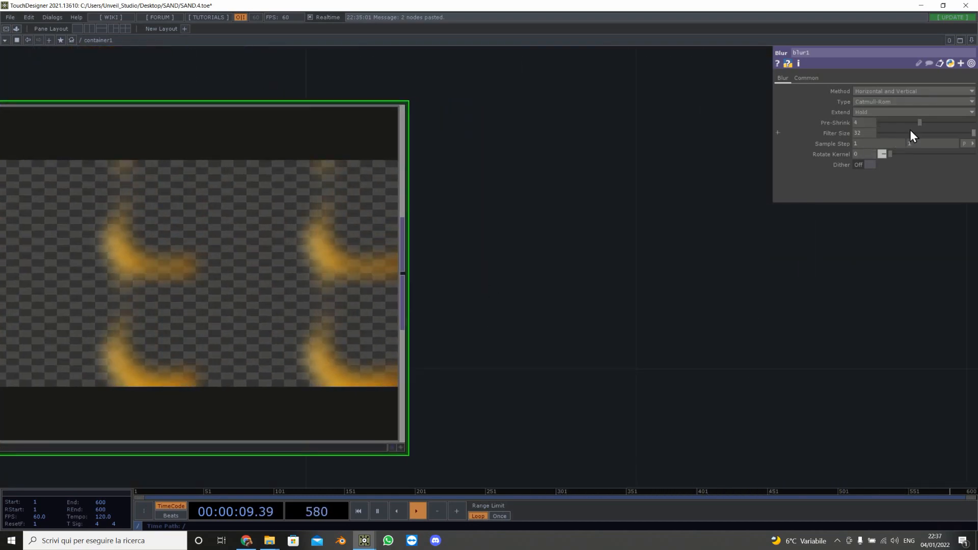
{"action": "scroll", "coordinate": [572, 268], "scroll_direction": "down", "scroll_amount": 1}
{"action": "scroll", "coordinate": [571, 267], "scroll_direction": "down", "scroll_amount": 1}
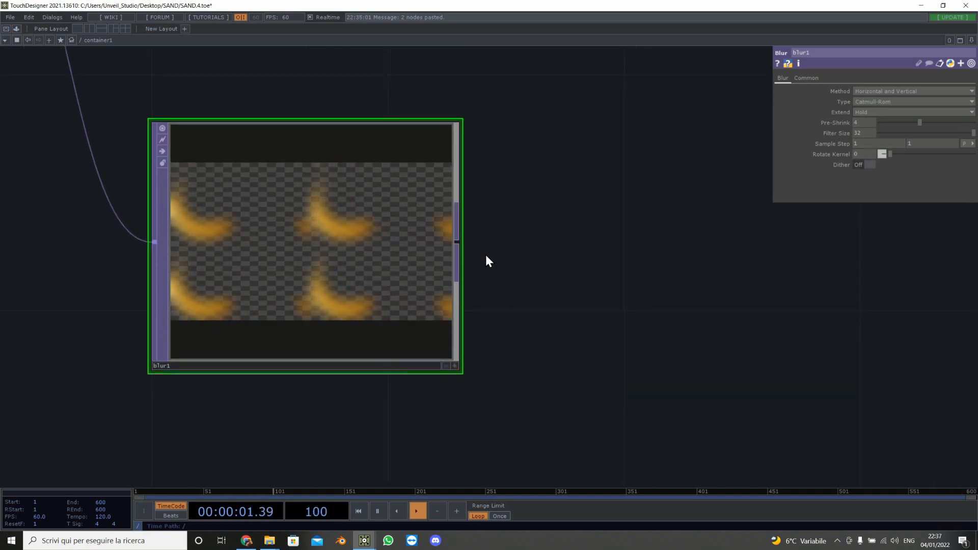
Step: Add a Noise TOP and connect the blur output into it
{"action": "key", "text": "Tab"}
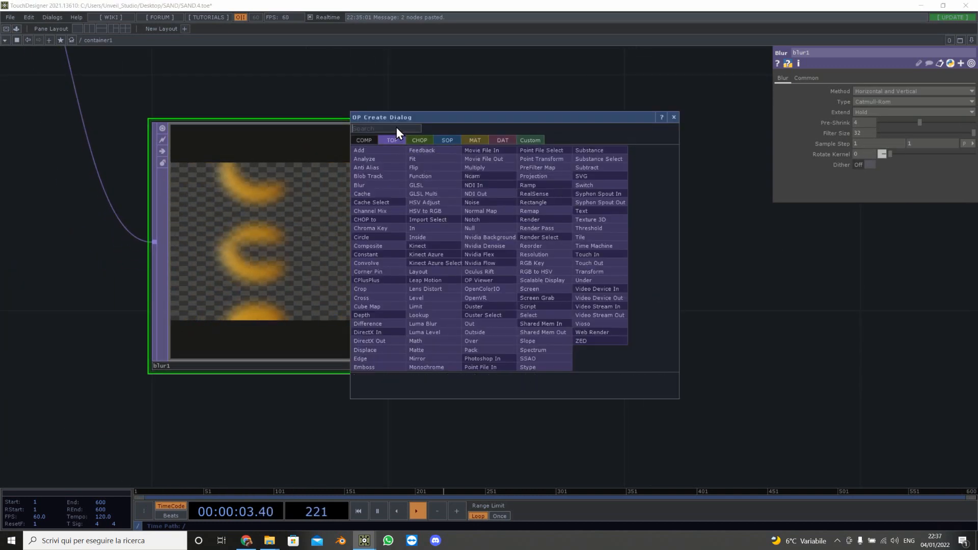
{"action": "type", "text": "no"}
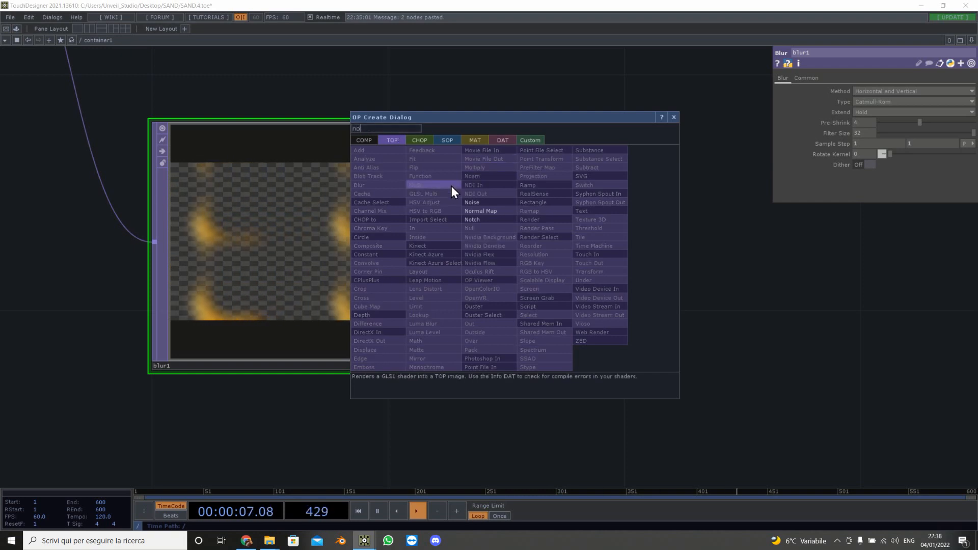
{"action": "left_click", "coordinate": [497, 203]}
{"action": "left_click", "coordinate": [655, 258]}
{"action": "left_click_drag", "start_coordinate": [456, 246], "coordinate": [508, 213]}
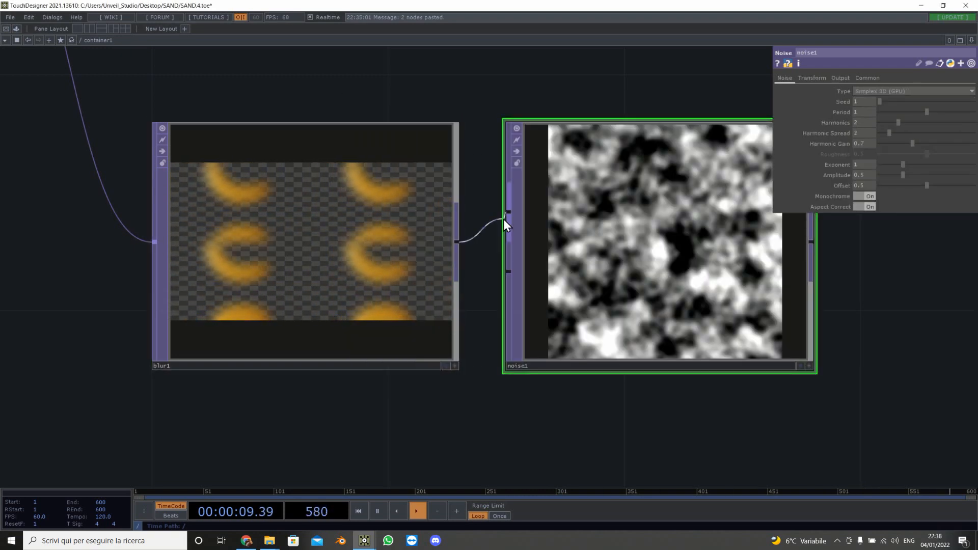
Step: Turn off the noise's Monochrome option and set its Noise Scale to about 0.188
{"action": "left_click_drag", "start_coordinate": [528, 405], "coordinate": [207, 400]}
{"action": "left_click", "coordinate": [864, 196]}
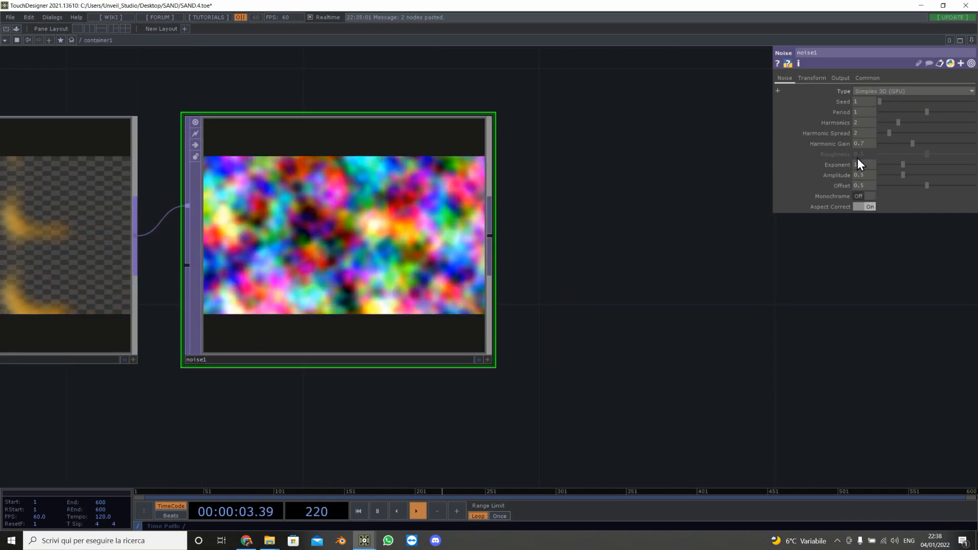
{"action": "left_click", "coordinate": [841, 78]}
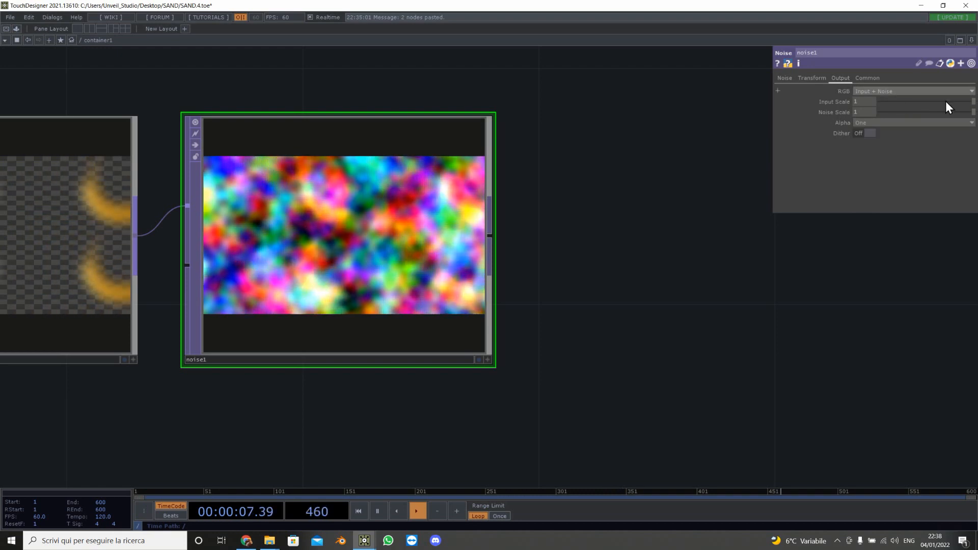
{"action": "left_click_drag", "start_coordinate": [972, 112], "coordinate": [898, 124]}
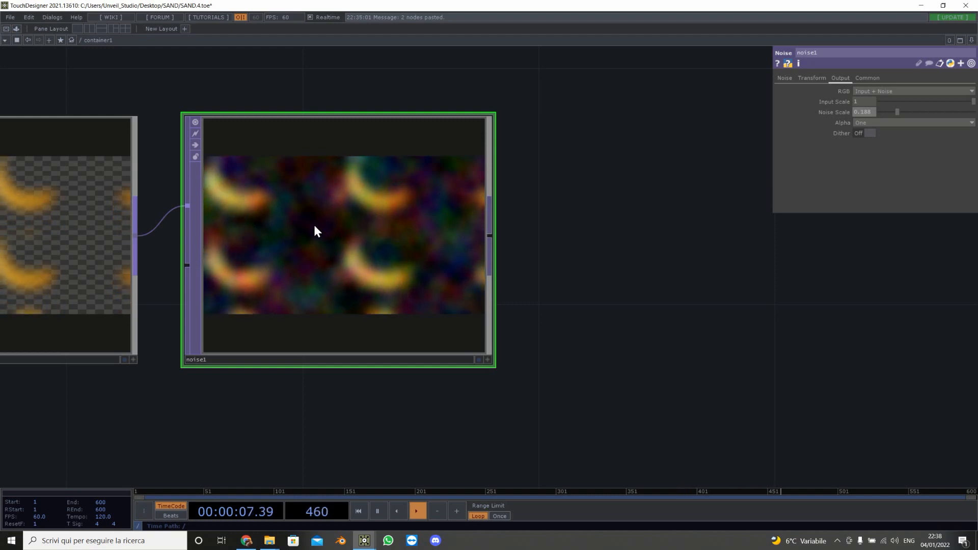
Step: Add a second Blur TOP connected after the noise
{"action": "left_click_drag", "start_coordinate": [547, 240], "coordinate": [377, 239]}
{"action": "scroll", "coordinate": [504, 240], "scroll_direction": "down", "scroll_amount": 2}
{"action": "scroll", "coordinate": [504, 240], "scroll_direction": "down", "scroll_amount": 1}
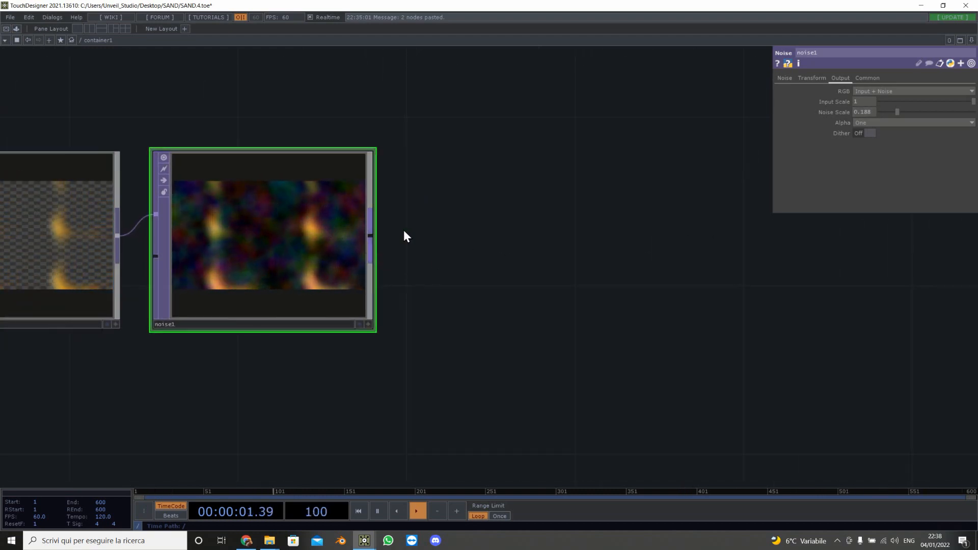
{"action": "right_click", "coordinate": [373, 237]}
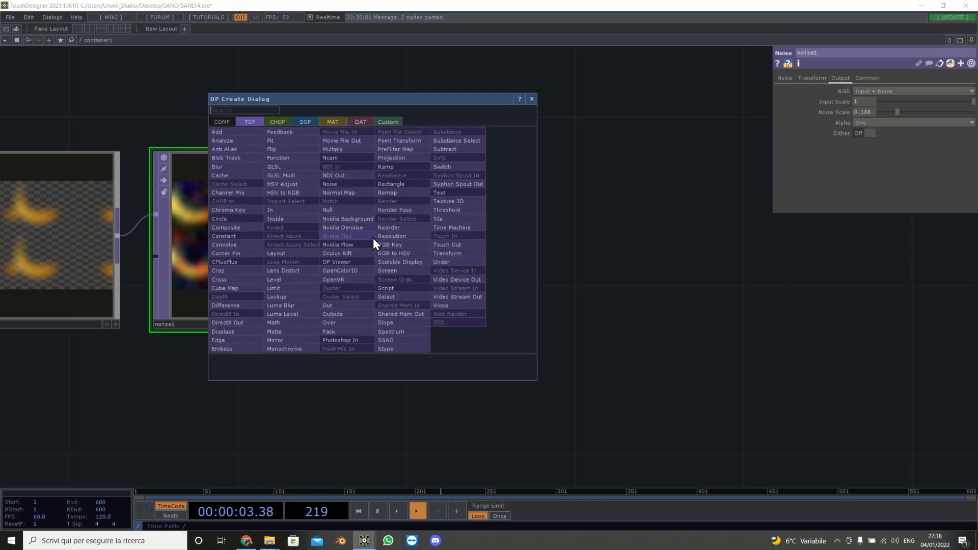
{"action": "left_click", "coordinate": [218, 167]}
{"action": "left_click", "coordinate": [554, 255]}
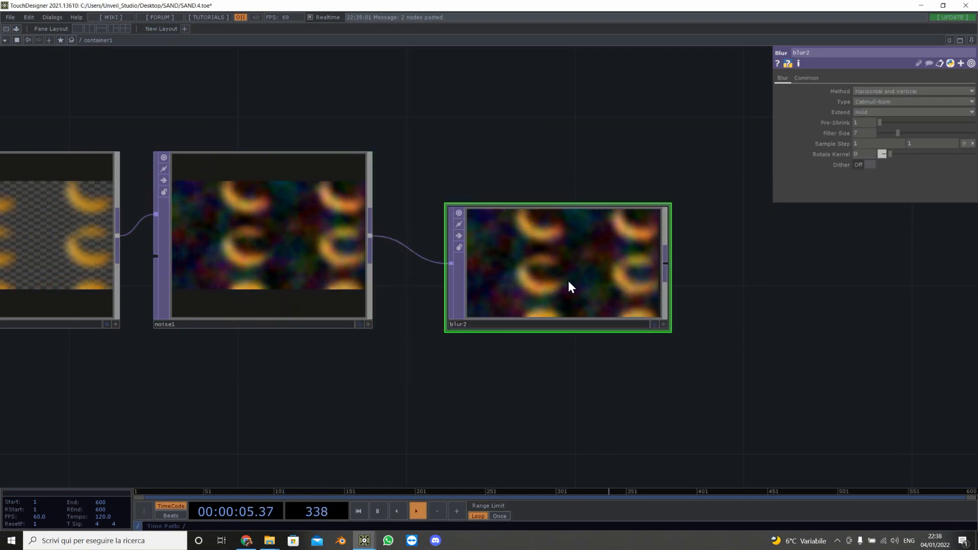
{"action": "left_click_drag", "start_coordinate": [610, 268], "coordinate": [567, 267]}
{"action": "left_click_drag", "start_coordinate": [714, 280], "coordinate": [477, 260]}
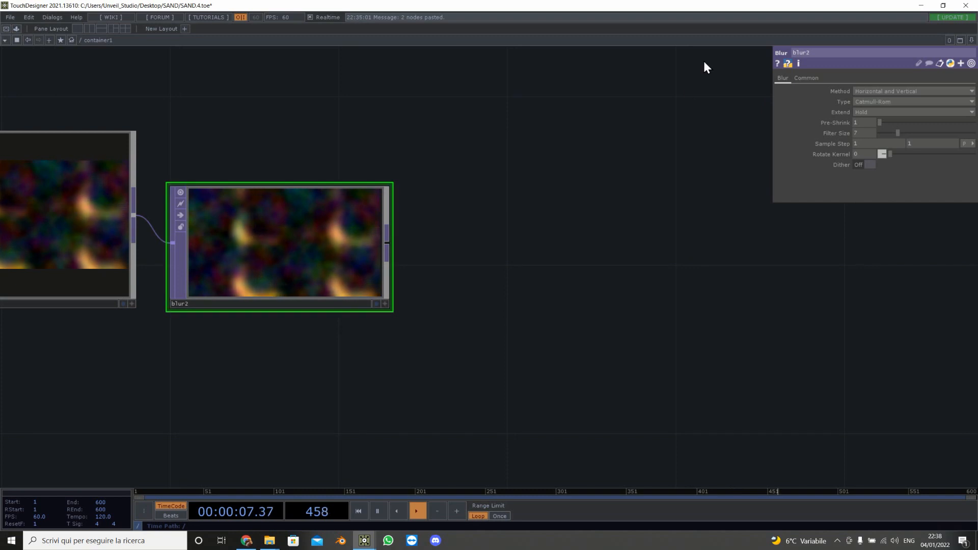
{"action": "scroll", "coordinate": [284, 278], "scroll_direction": "up", "scroll_amount": 4}
{"action": "scroll", "coordinate": [283, 274], "scroll_direction": "down", "scroll_amount": 6}
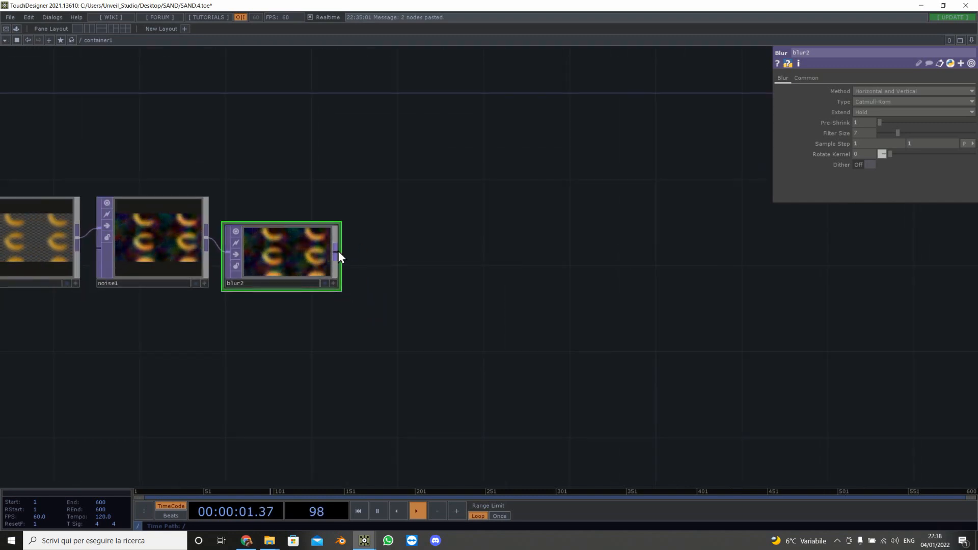
Step: Add a Slope TOP after the second blur and set its Zero Point to 0
{"action": "right_click", "coordinate": [337, 250]}
{"action": "type", "text": "s"}
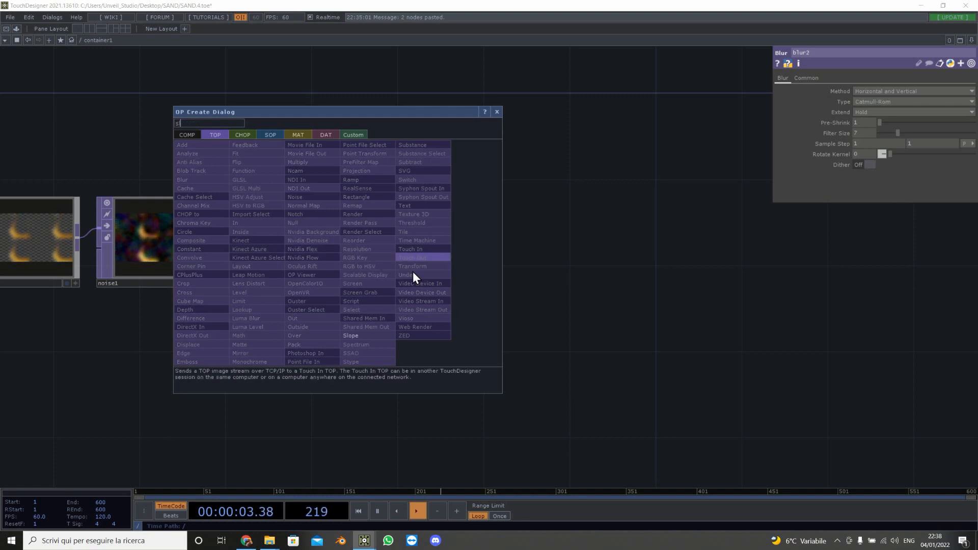
{"action": "left_click", "coordinate": [378, 338]}
{"action": "left_click", "coordinate": [447, 259]}
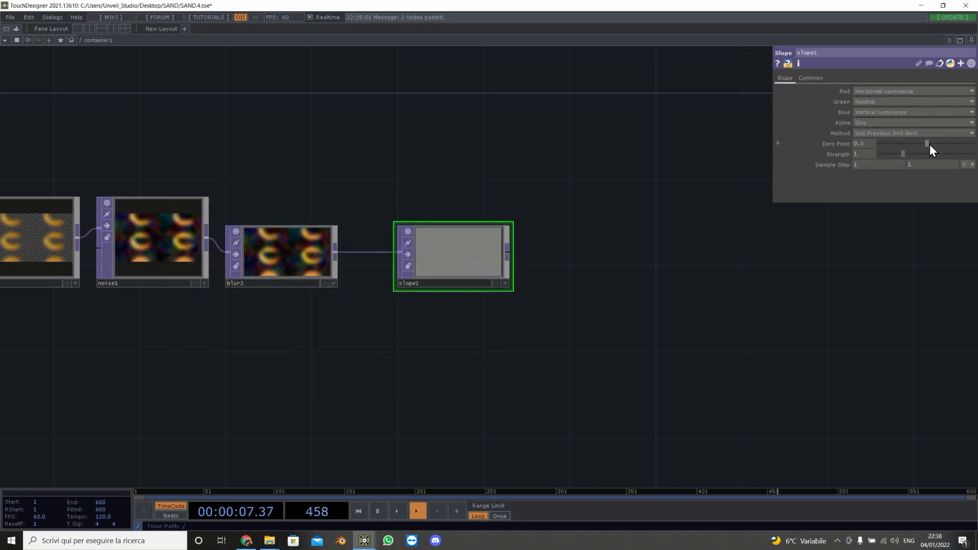
{"action": "left_click_drag", "start_coordinate": [928, 144], "coordinate": [773, 150]}
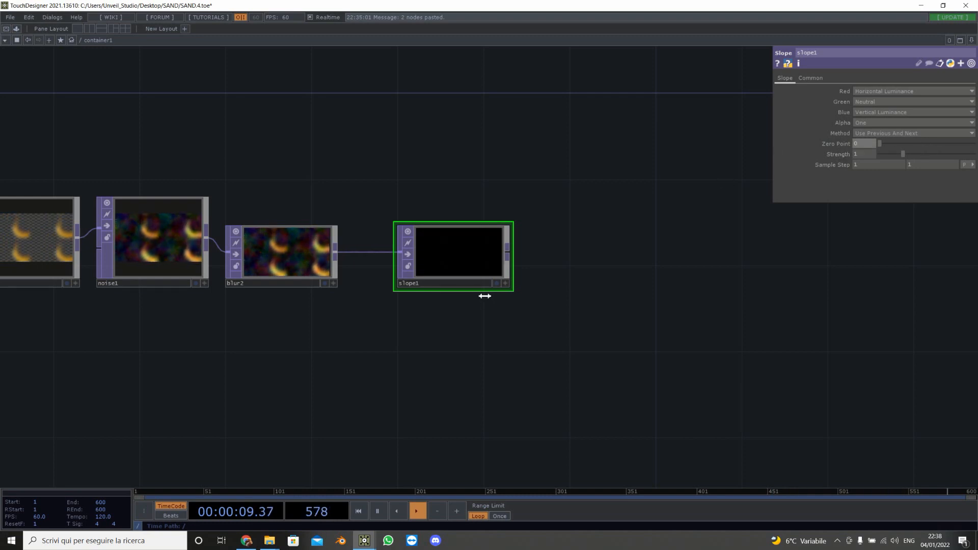
Step: Add a Feedback TOP fed by the remap output
{"action": "left_click_drag", "start_coordinate": [510, 189], "coordinate": [584, 221]}
{"action": "scroll", "coordinate": [497, 185], "scroll_direction": "down", "scroll_amount": 5}
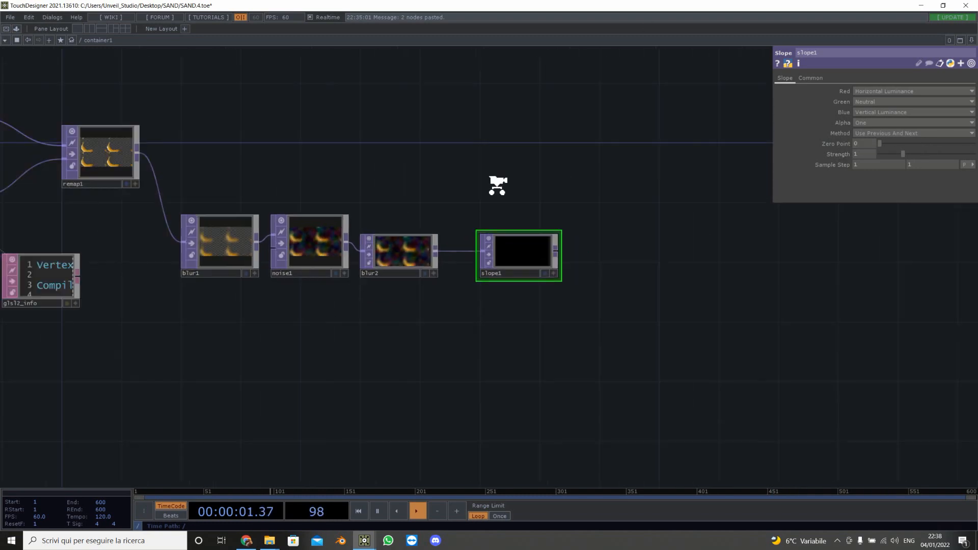
{"action": "key", "text": "Tab"}
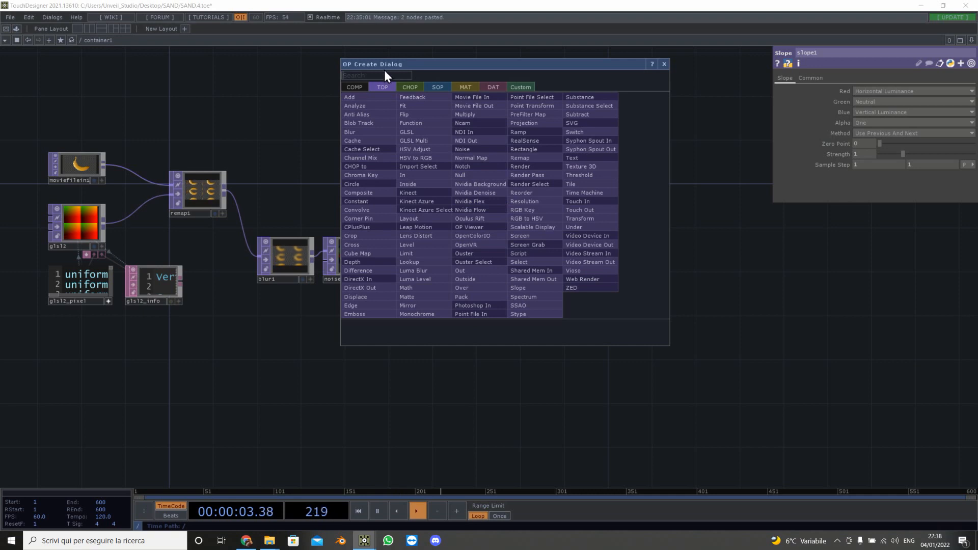
{"action": "type", "text": "fe"}
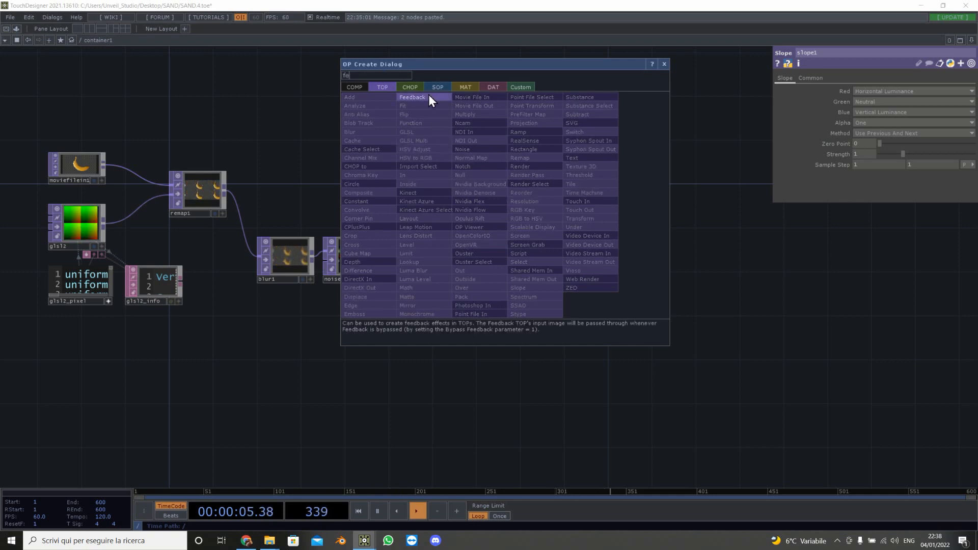
{"action": "left_click", "coordinate": [429, 96]}
{"action": "left_click", "coordinate": [426, 150]}
{"action": "left_click_drag", "start_coordinate": [225, 190], "coordinate": [401, 135]}
{"action": "left_click_drag", "start_coordinate": [581, 179], "coordinate": [388, 166]}
Step: Add a Displace TOP after the feedback and connect the slope output into its second input
{"action": "key", "text": "Tab"}
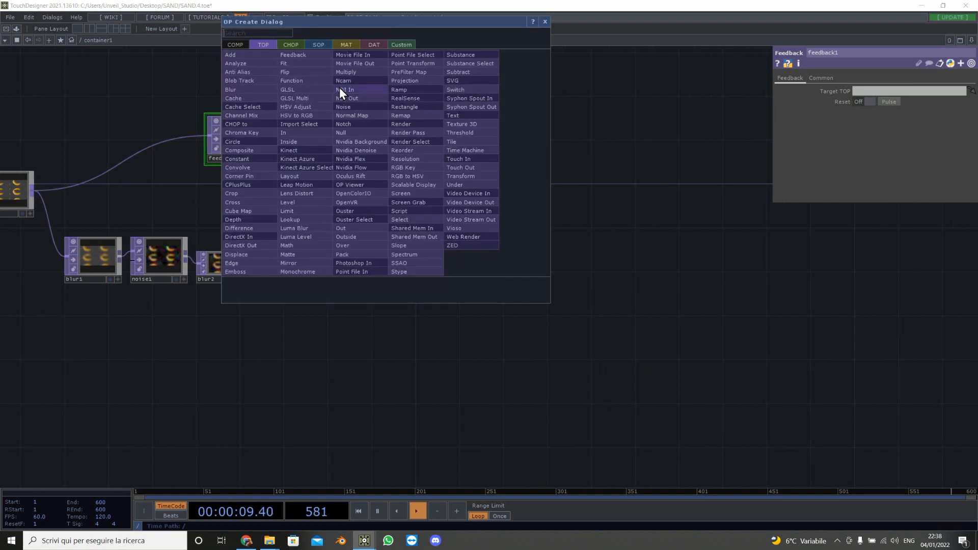
{"action": "type", "text": "di"}
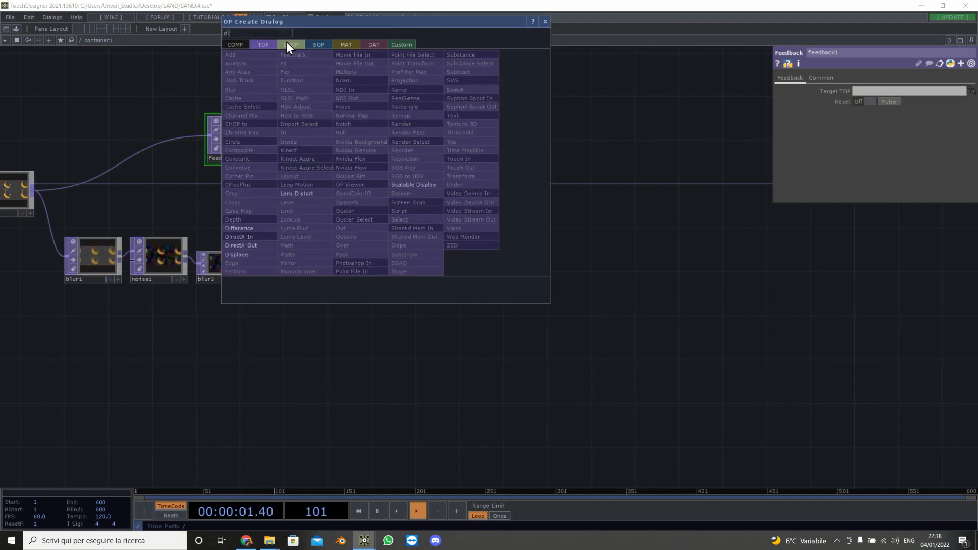
{"action": "left_click", "coordinate": [253, 258]}
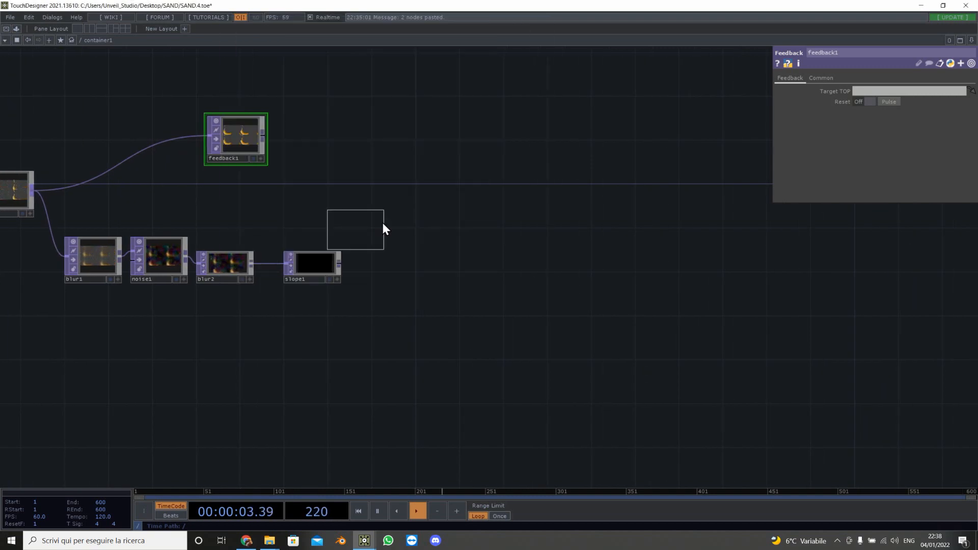
{"action": "left_click", "coordinate": [469, 210]}
{"action": "left_click", "coordinate": [438, 195]}
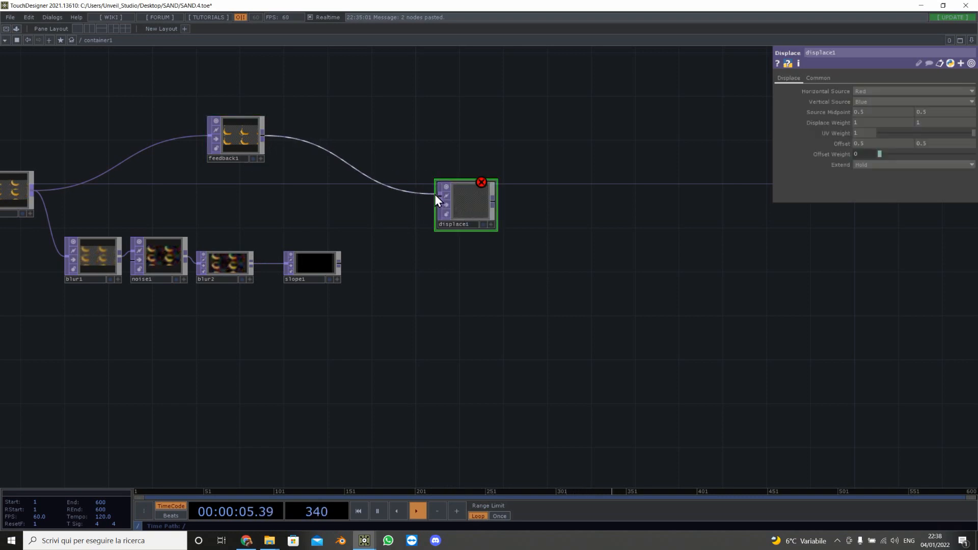
{"action": "left_click", "coordinate": [339, 263]}
{"action": "left_click", "coordinate": [433, 223]}
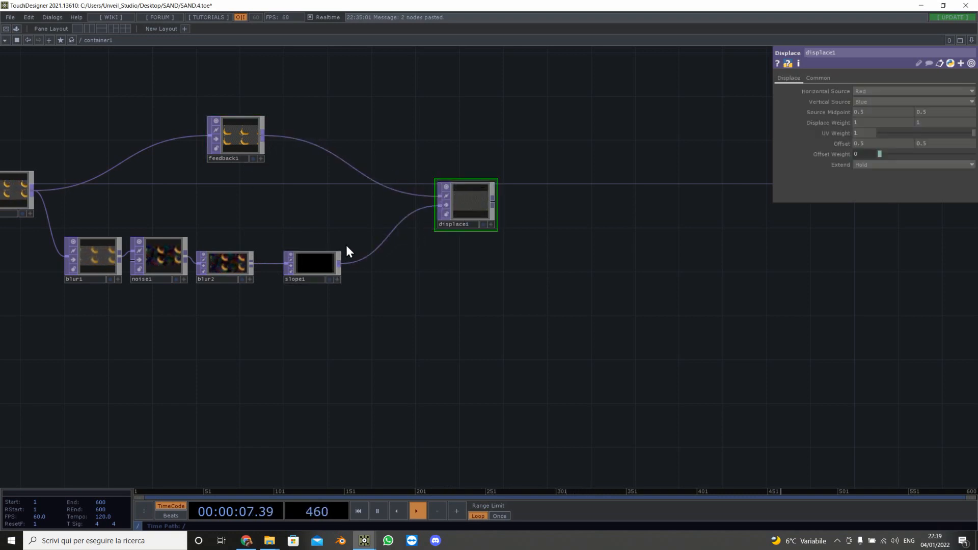
Step: Set the slope's Strength to 2
{"action": "left_click", "coordinate": [329, 261]}
{"action": "left_click", "coordinate": [864, 153]}
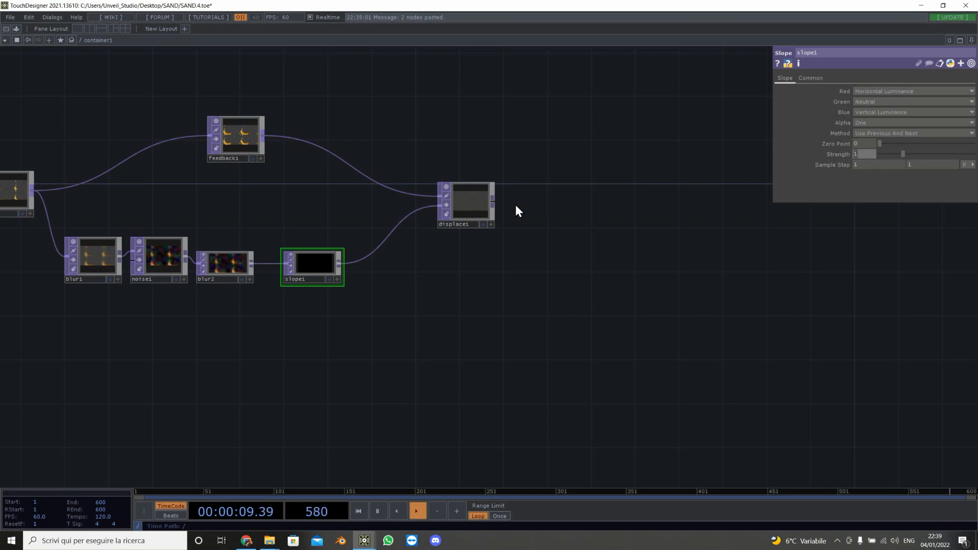
{"action": "type", "text": "2"}
{"action": "key", "text": "Return"}
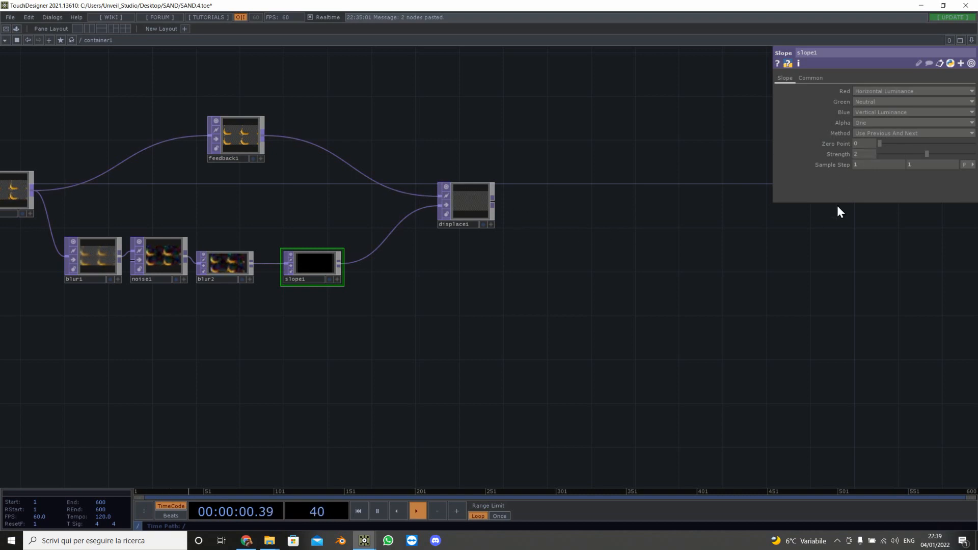
{"action": "left_click", "coordinate": [863, 166]}
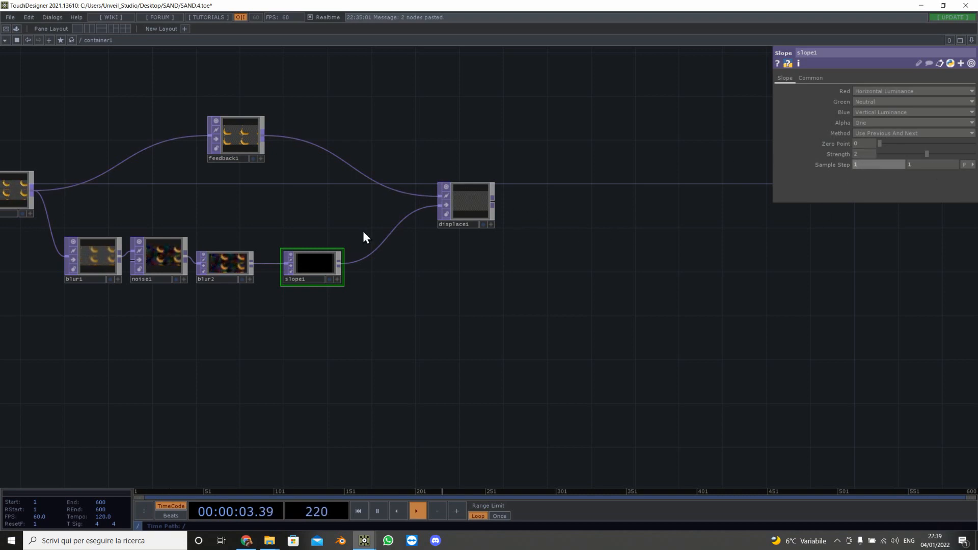
Step: Set the displace's Source Midpoint to 0 and 0
{"action": "scroll", "coordinate": [542, 218], "scroll_direction": "up", "scroll_amount": 5}
{"action": "left_click", "coordinate": [398, 213]}
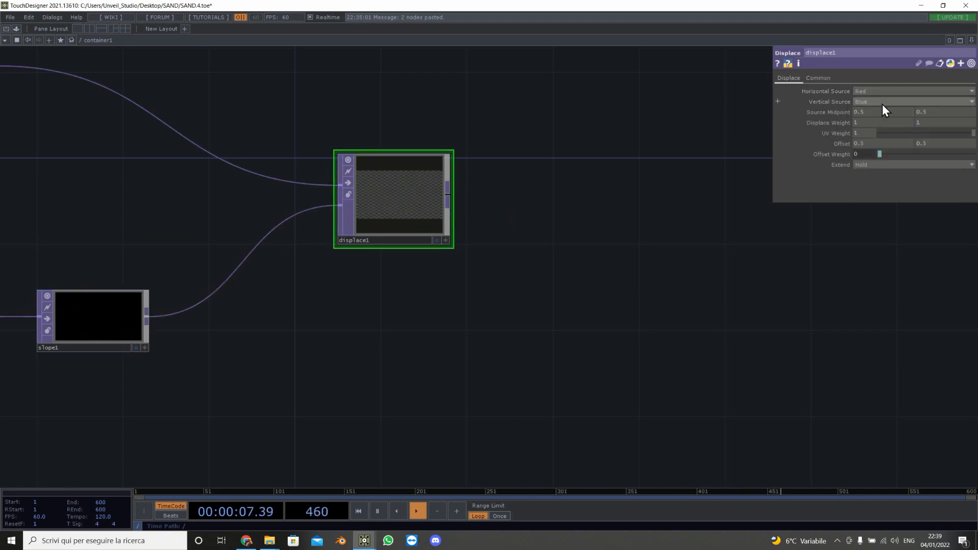
{"action": "left_click_drag", "start_coordinate": [876, 111], "coordinate": [818, 114]}
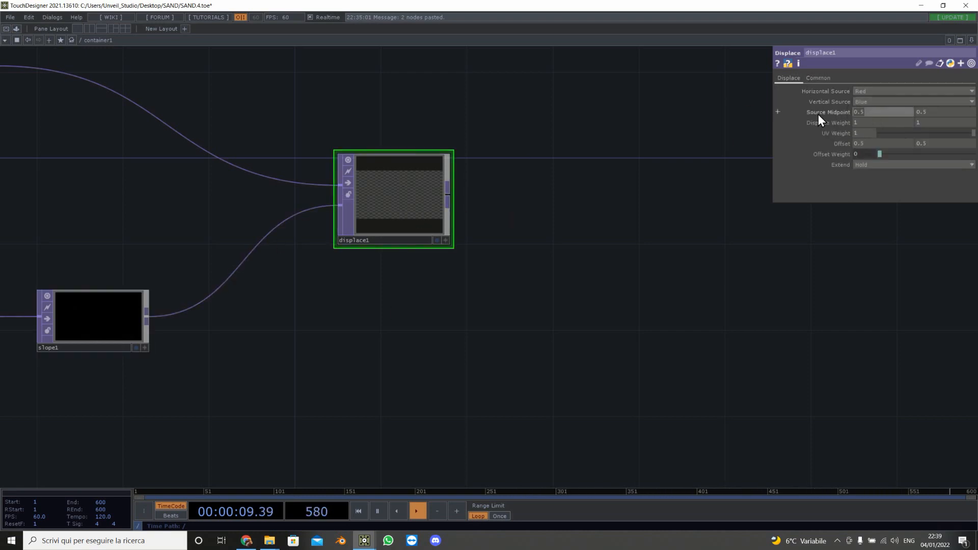
{"action": "left_click_drag", "start_coordinate": [943, 118], "coordinate": [823, 112]}
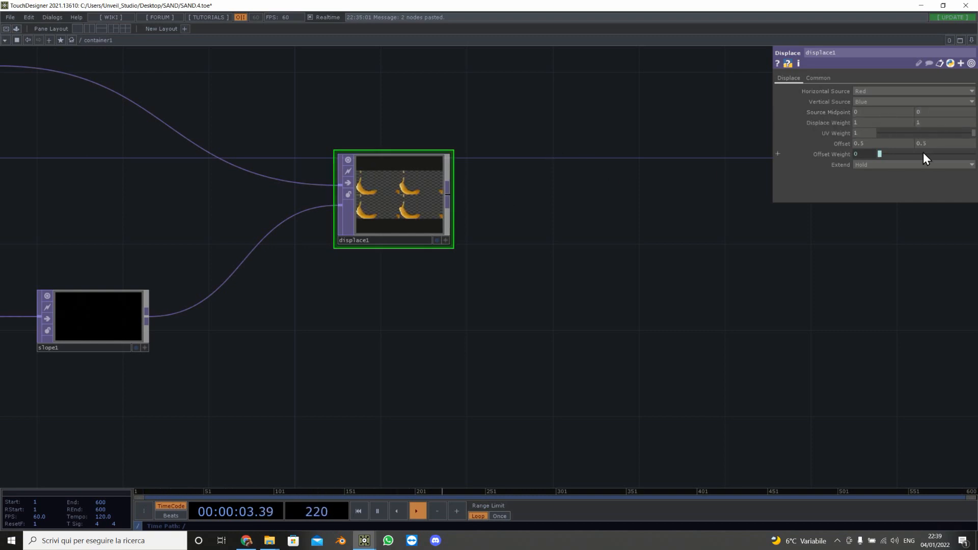
Step: Set the displace's Extend mode to Repeat and its Displace Weight to -.1 and .1
{"action": "left_click", "coordinate": [878, 166]}
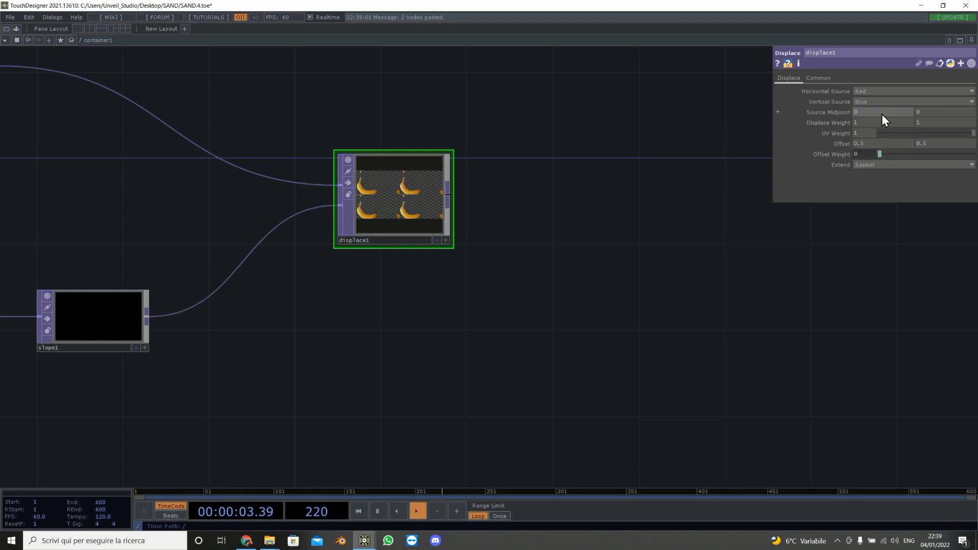
{"action": "left_click", "coordinate": [917, 124]}
{"action": "type", "text": "."}
{"action": "key", "text": "Return"}
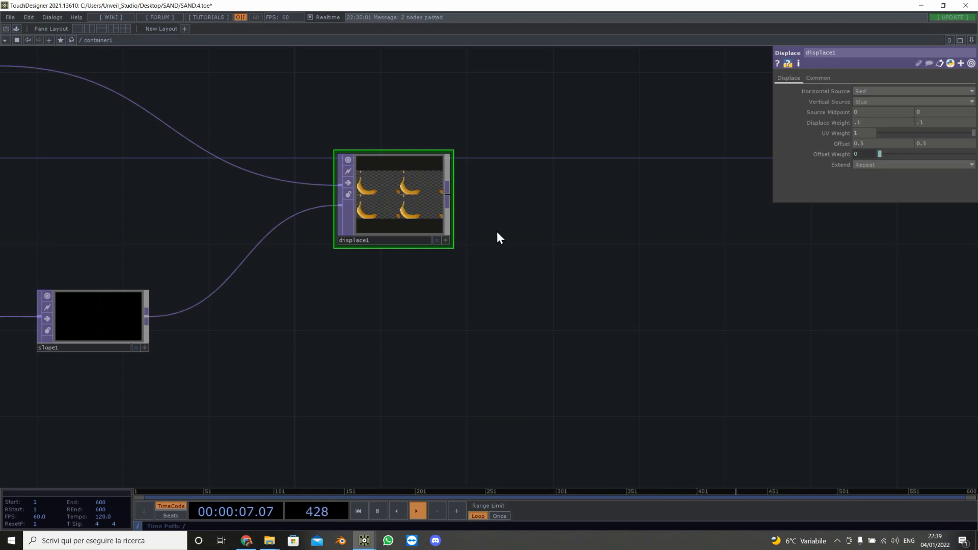
Step: Append a Null TOP after the displace and show it as the network background
{"action": "right_click", "coordinate": [448, 197]}
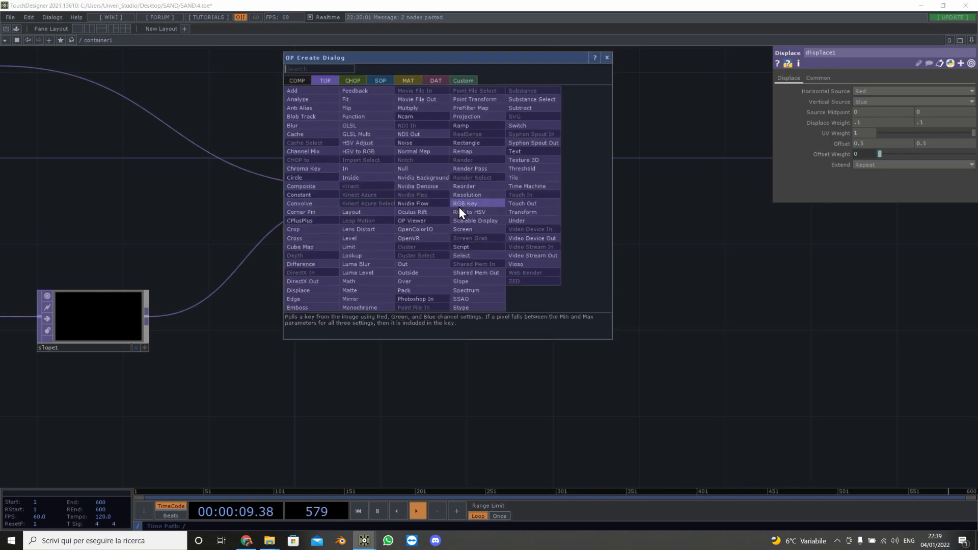
{"action": "left_click", "coordinate": [430, 173]}
{"action": "left_click", "coordinate": [899, 217]}
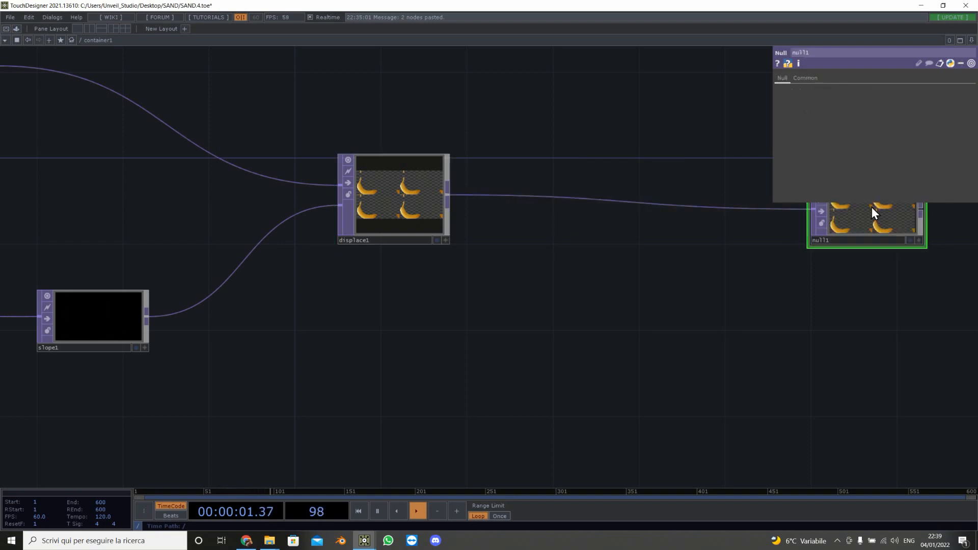
{"action": "left_click", "coordinate": [909, 240]}
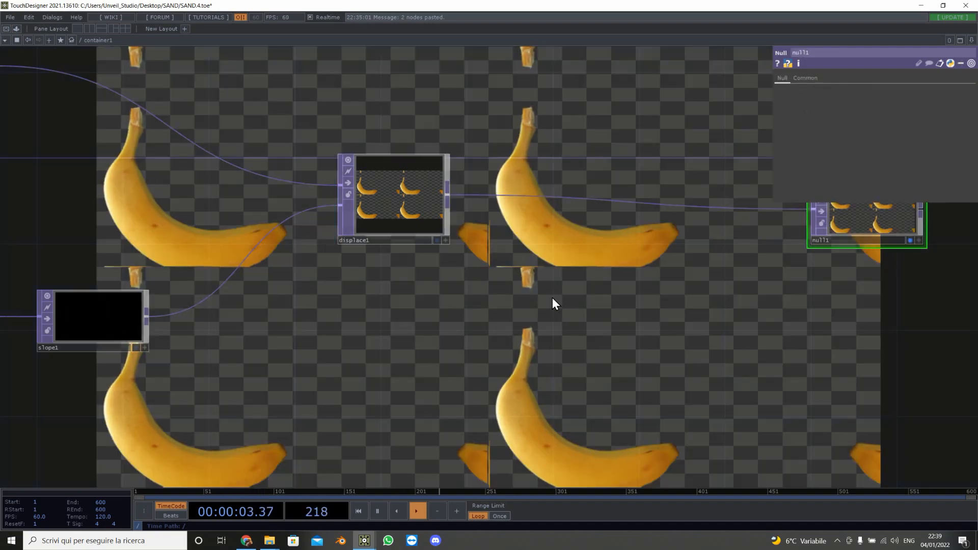
Step: Set the feedback's Target TOP to null1 by dropping the null onto the feedback node
{"action": "scroll", "coordinate": [555, 297], "scroll_direction": "down", "scroll_amount": 4}
{"action": "left_click_drag", "start_coordinate": [498, 344], "coordinate": [547, 392]}
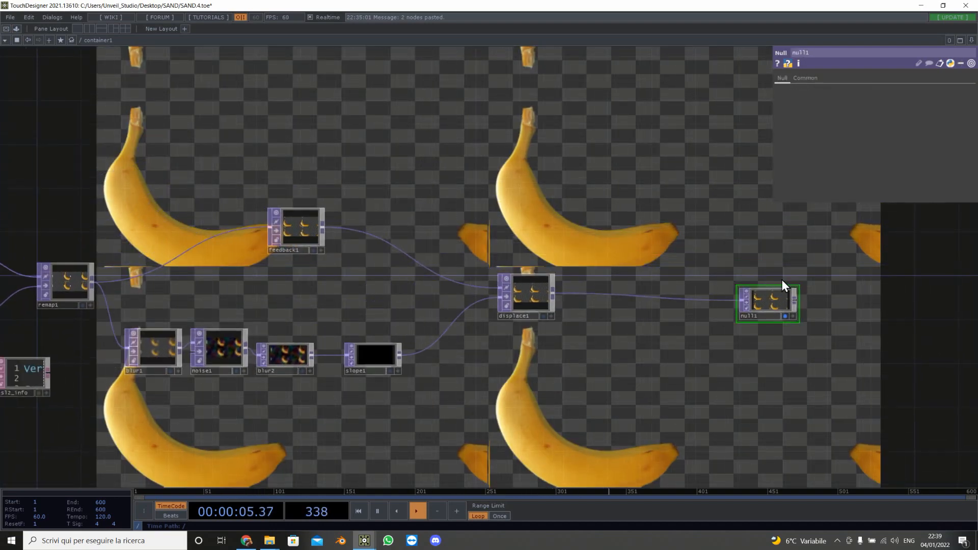
{"action": "mouse_move", "coordinate": [772, 303]}
{"action": "left_mouse_down"}
{"action": "mouse_move", "coordinate": [328, 262]}
{"action": "mouse_move", "coordinate": [312, 230]}
{"action": "left_mouse_up"}
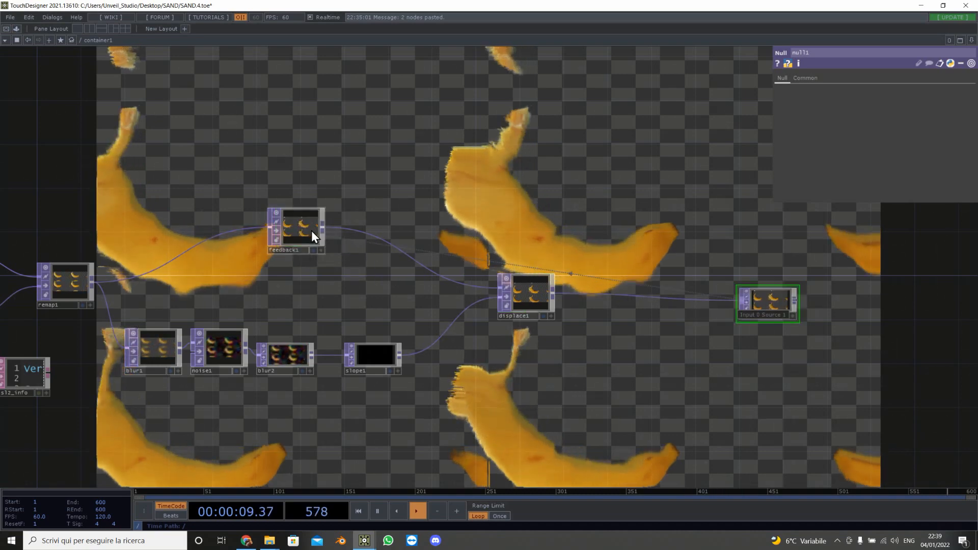
{"action": "left_click_drag", "start_coordinate": [241, 272], "coordinate": [718, 286]}
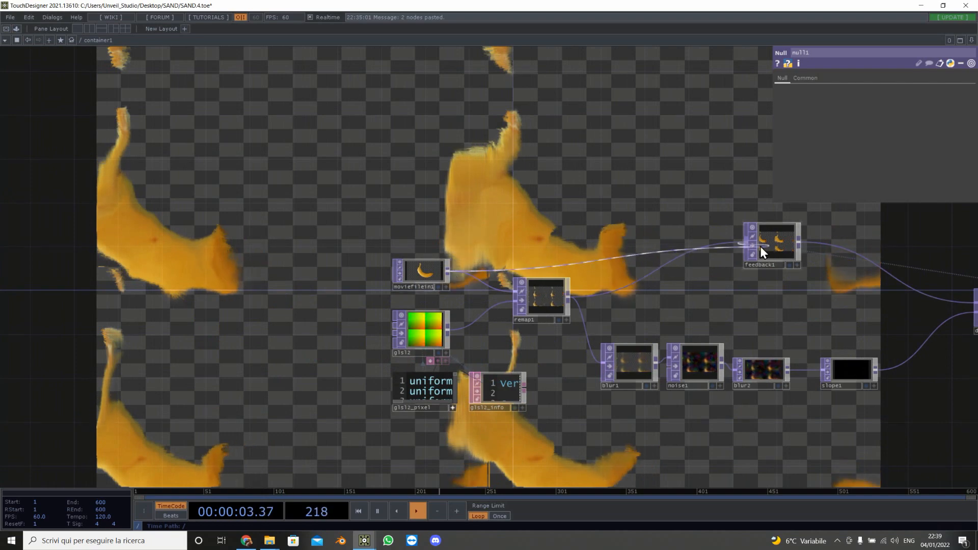
Step: Pulse the feedback's Reset to restart the feedback loop
{"action": "left_click", "coordinate": [766, 246]}
{"action": "left_click", "coordinate": [889, 103]}
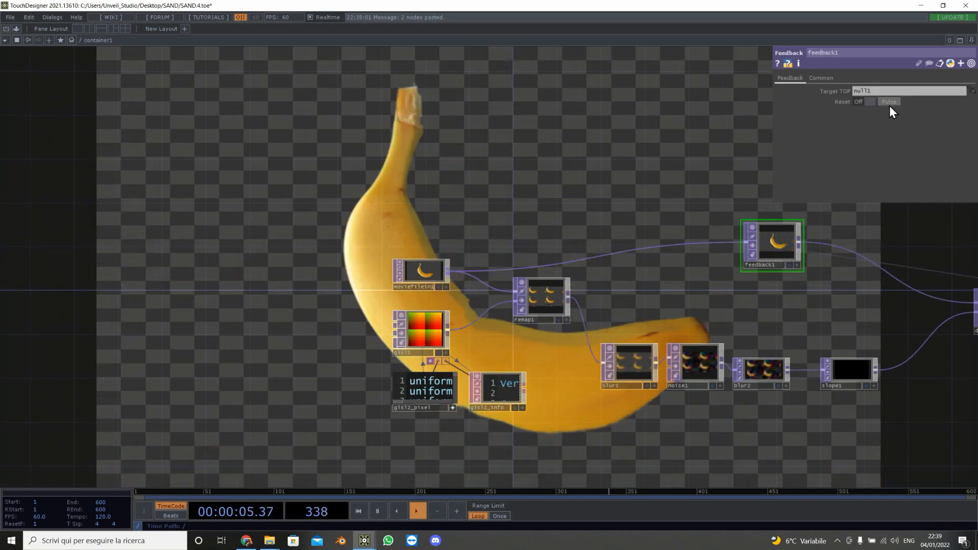
{"action": "left_click_drag", "start_coordinate": [562, 153], "coordinate": [200, 192]}
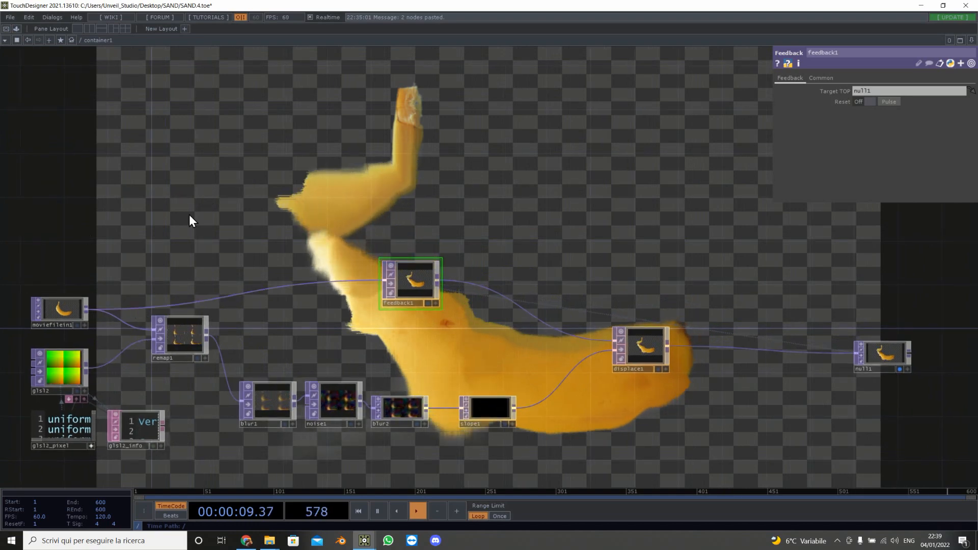
Step: Set the noise's Translate z to the expression absTime.seconds/50 so the noise drifts over time
{"action": "left_click_drag", "start_coordinate": [67, 239], "coordinate": [268, 170]}
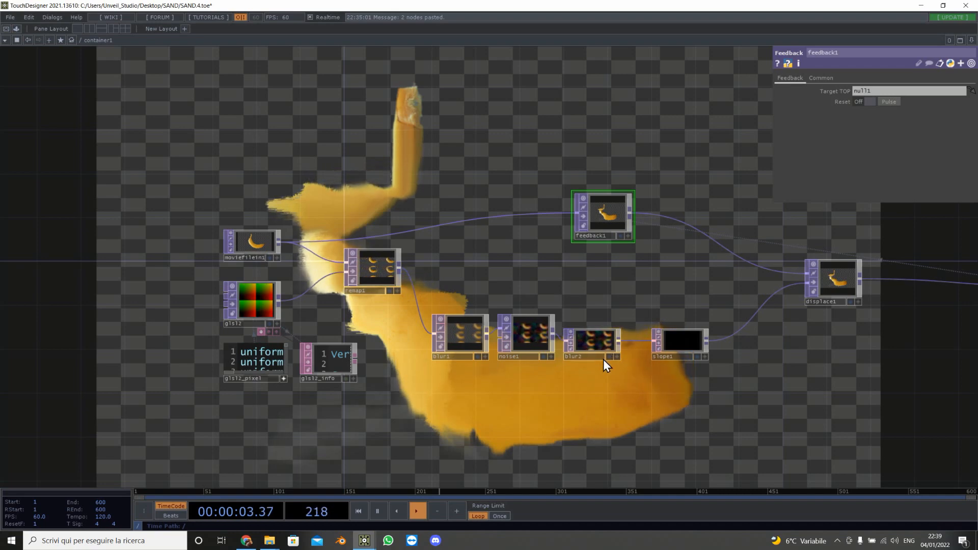
{"action": "scroll", "coordinate": [458, 371], "scroll_direction": "up", "scroll_amount": 5}
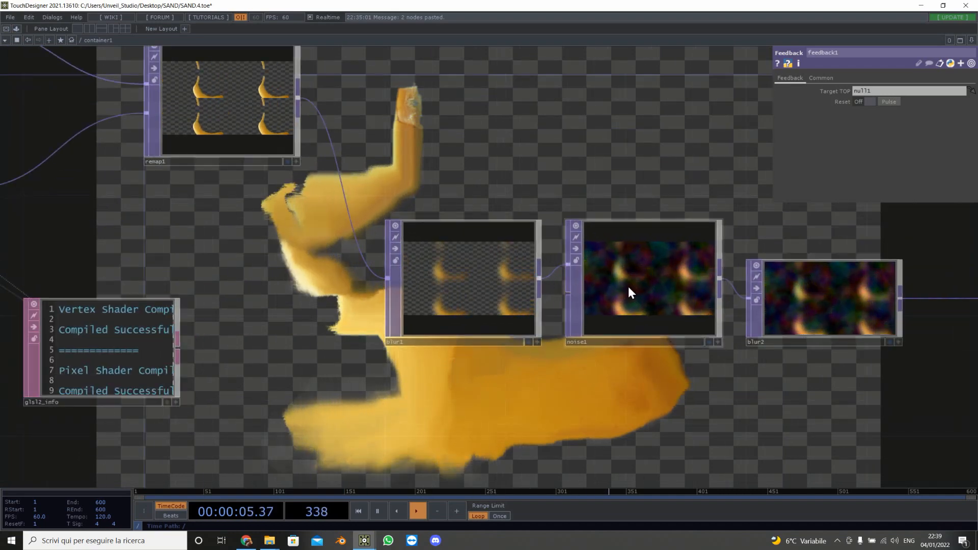
{"action": "left_click", "coordinate": [650, 249]}
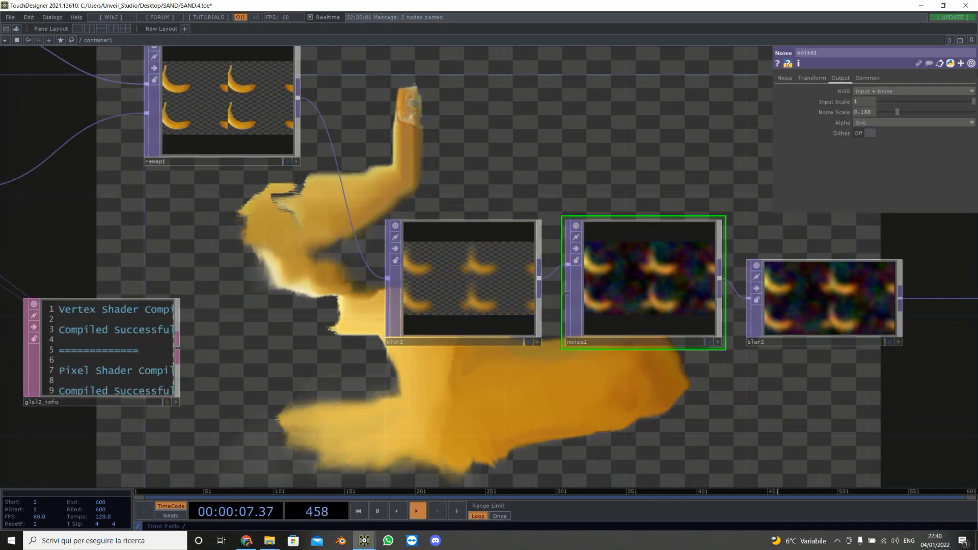
{"action": "left_click", "coordinate": [810, 78]}
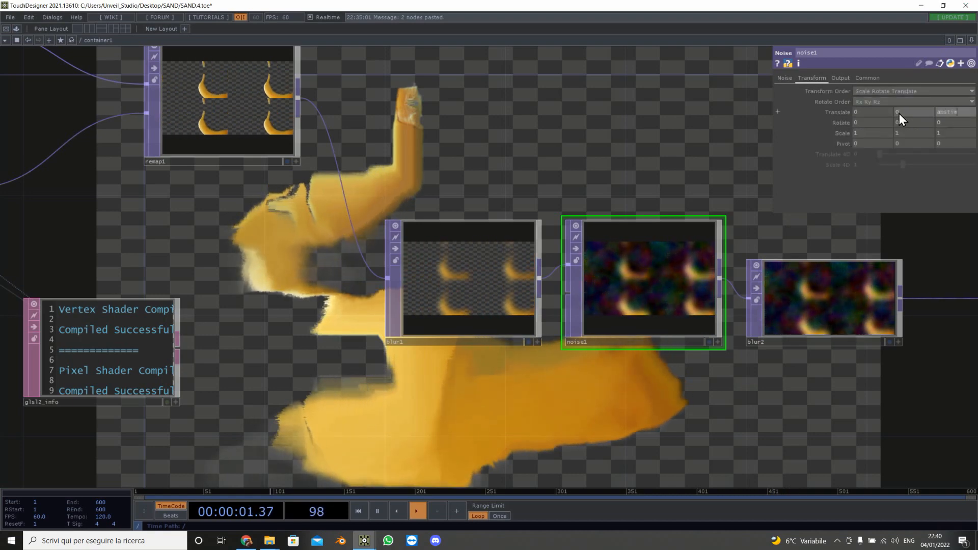
{"action": "type", "text": "T"}
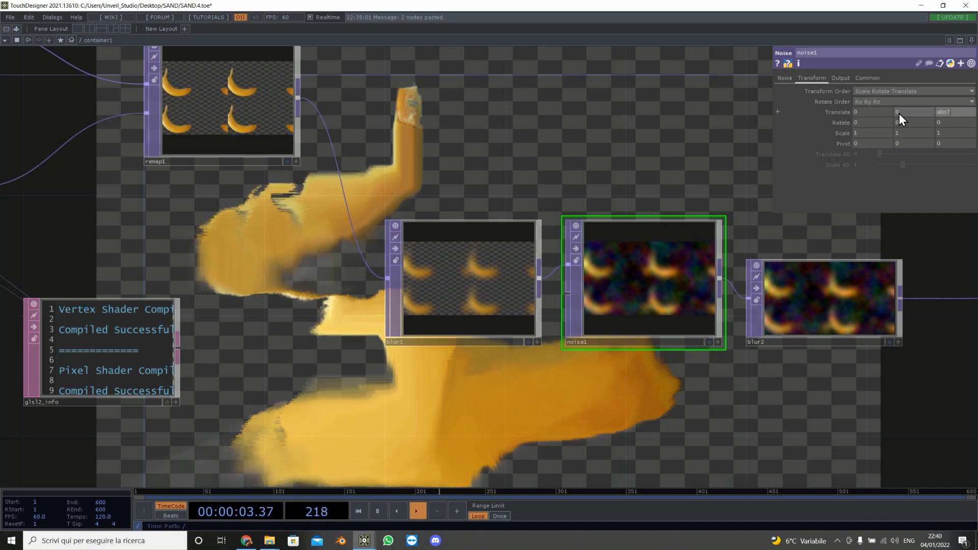
{"action": "type", "text": "ime.secons/50"}
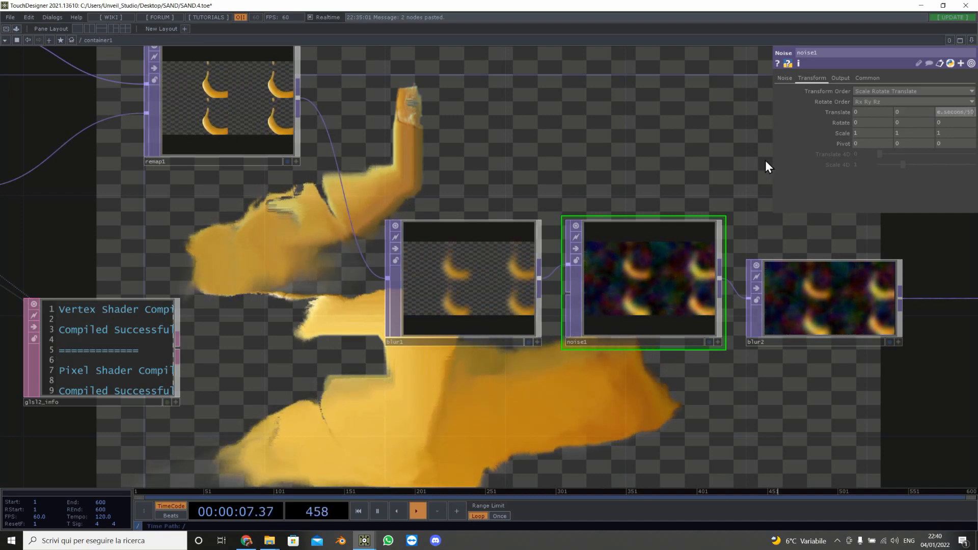
{"action": "left_click", "coordinate": [623, 163]}
{"action": "left_click", "coordinate": [951, 111]}
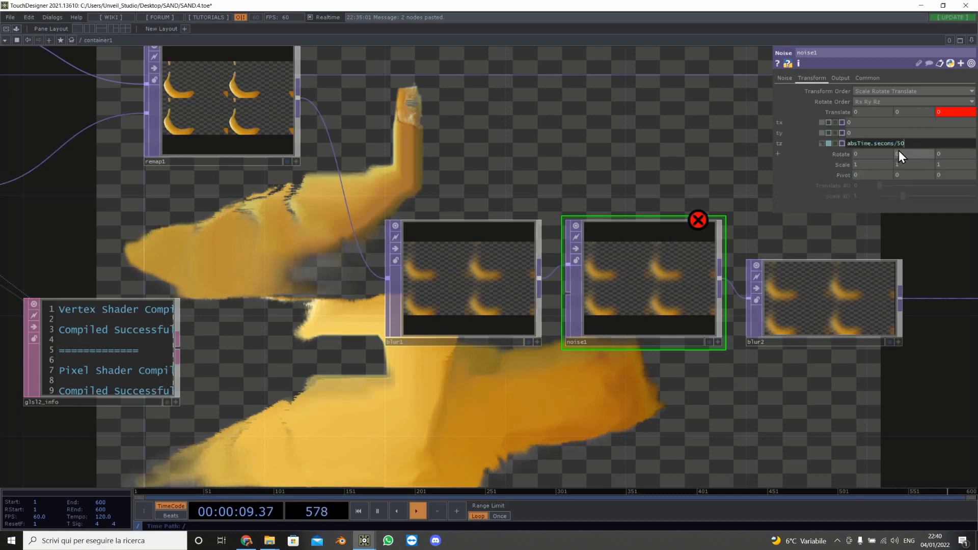
{"action": "mouse_move", "coordinate": [883, 146]}
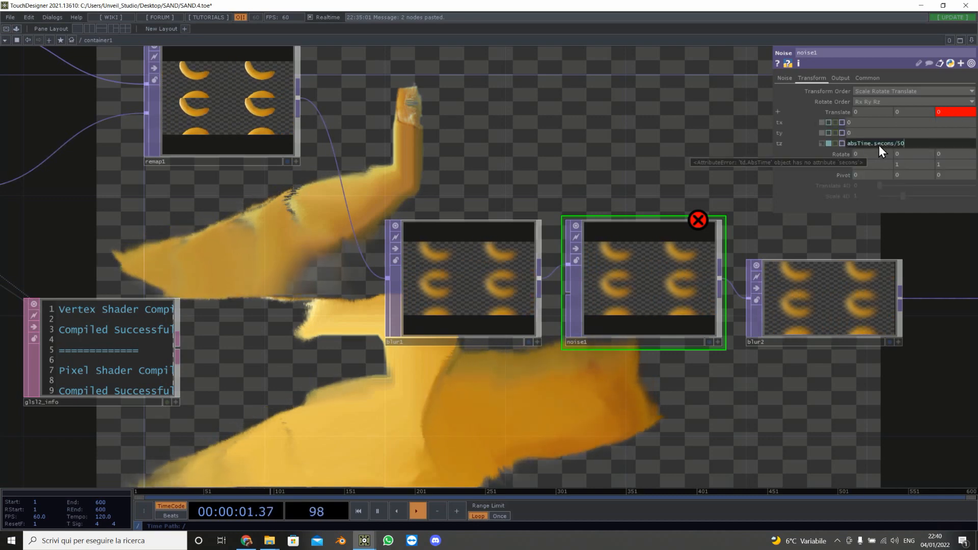
{"action": "left_click", "coordinate": [890, 145]}
{"action": "type", "text": "d"}
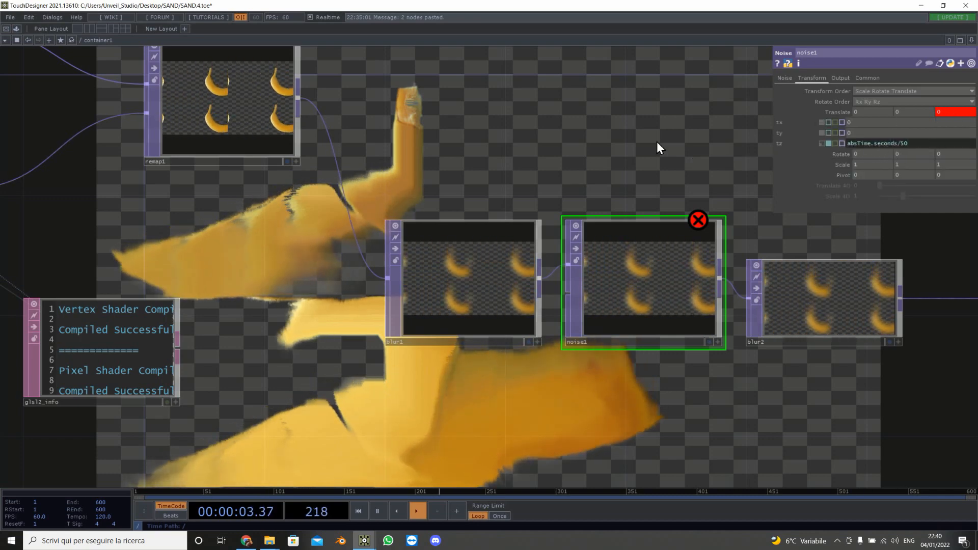
{"action": "left_click", "coordinate": [657, 143]}
Step: Add a Level TOP above the feedback node and connect the movie file into it
{"action": "left_click_drag", "start_coordinate": [668, 163], "coordinate": [450, 154]}
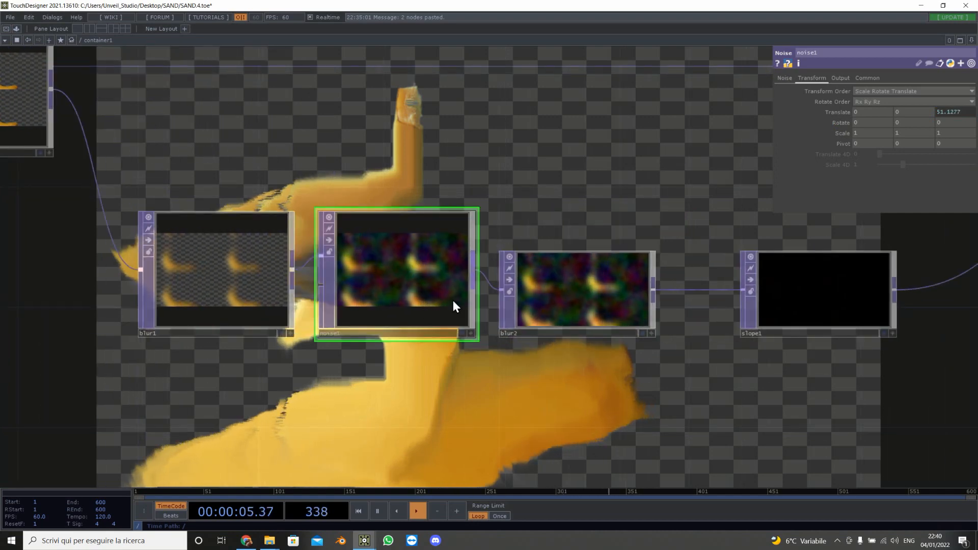
{"action": "left_click_drag", "start_coordinate": [188, 211], "coordinate": [126, 384]}
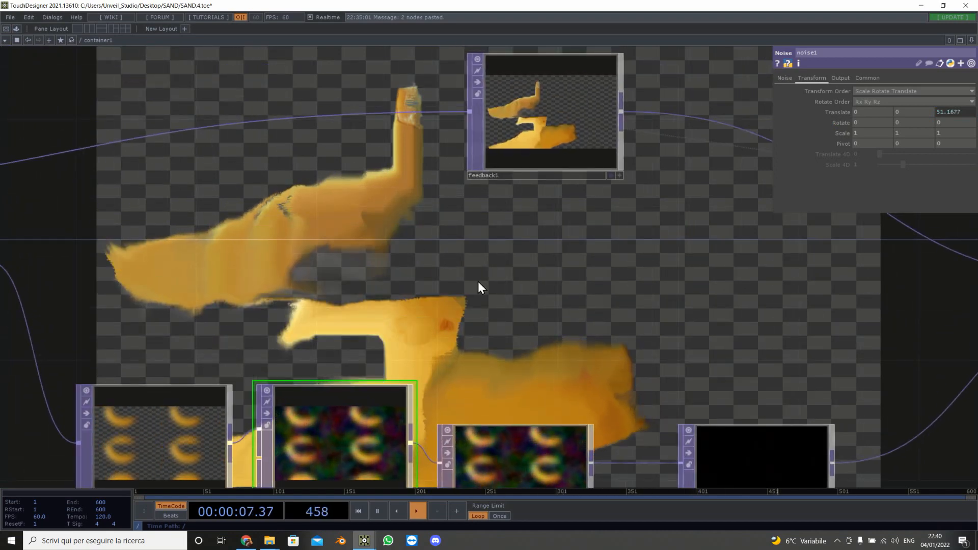
{"action": "scroll", "coordinate": [418, 281], "scroll_direction": "down", "scroll_amount": 3}
{"action": "left_click_drag", "start_coordinate": [570, 277], "coordinate": [308, 266]}
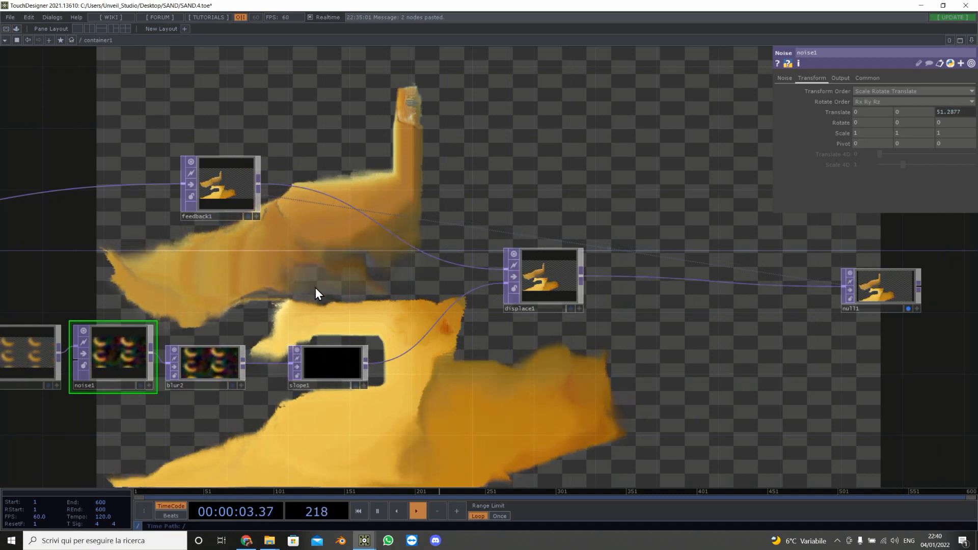
{"action": "left_click_drag", "start_coordinate": [328, 313], "coordinate": [391, 256]}
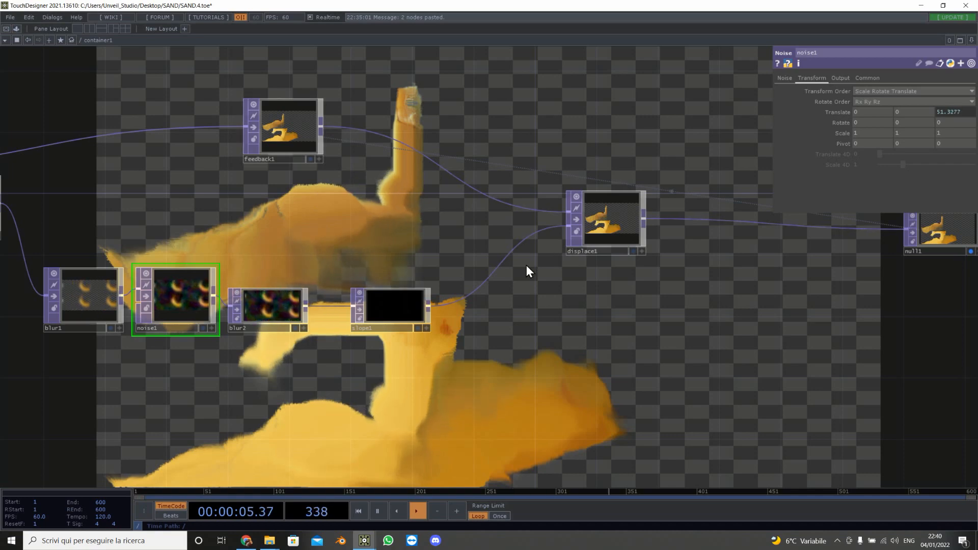
{"action": "scroll", "coordinate": [476, 244], "scroll_direction": "down", "scroll_amount": 5}
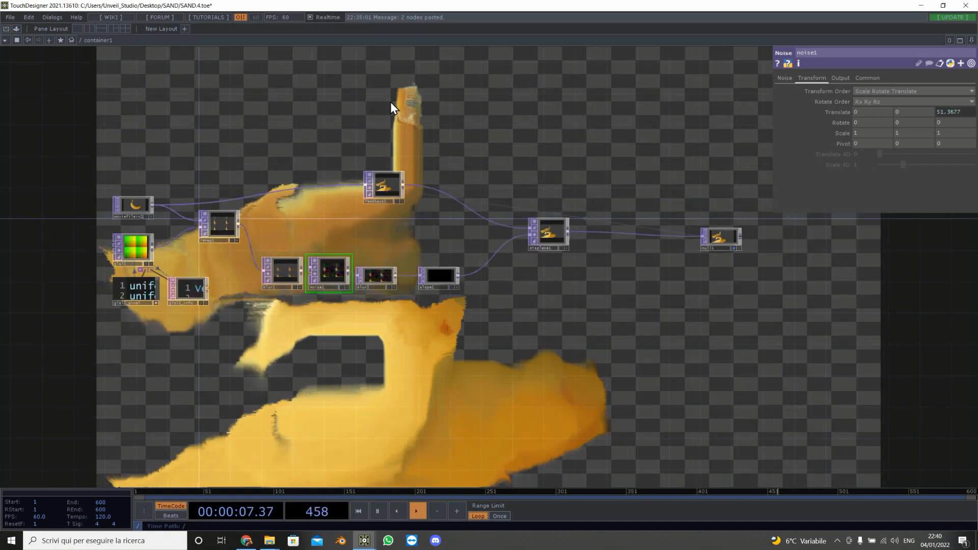
{"action": "left_click_drag", "start_coordinate": [390, 115], "coordinate": [387, 159]}
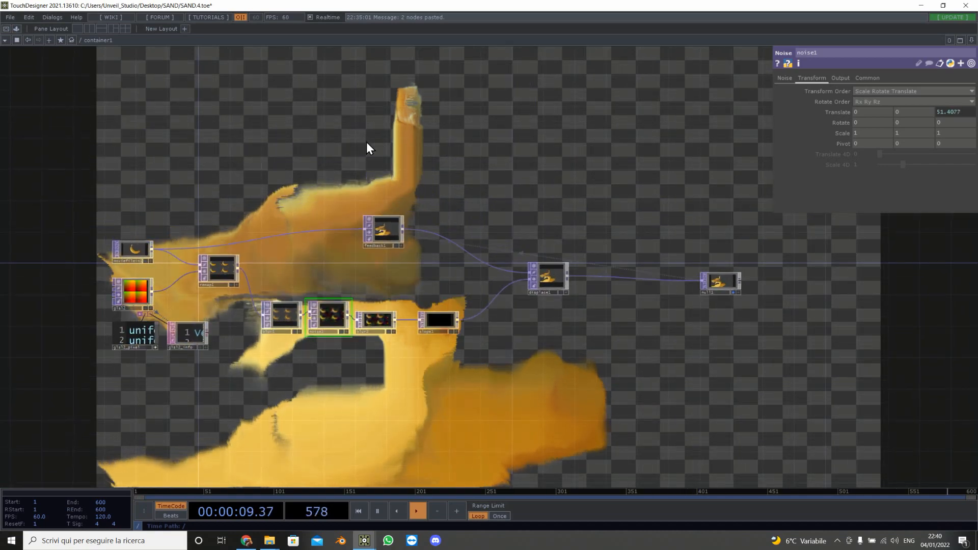
{"action": "key", "text": "Tab"}
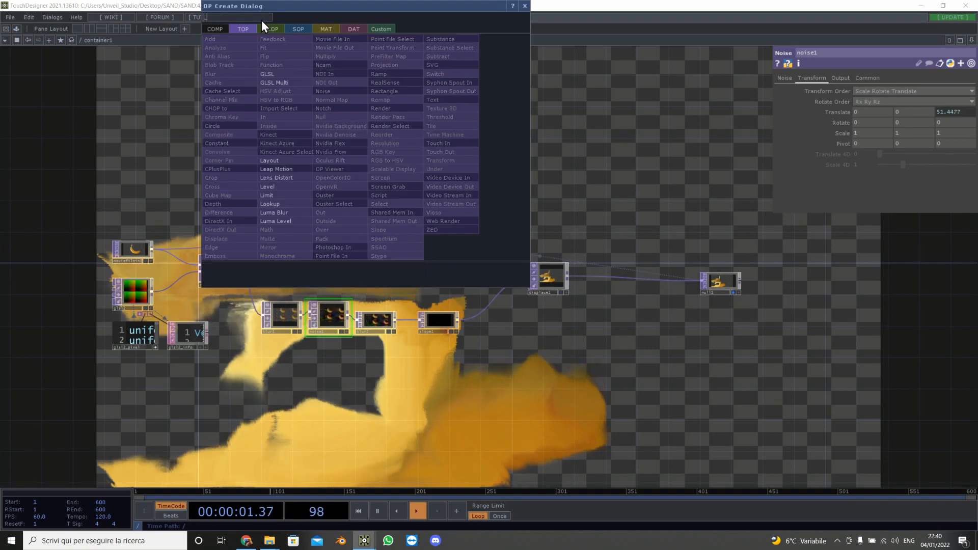
{"action": "left_click", "coordinate": [283, 176]}
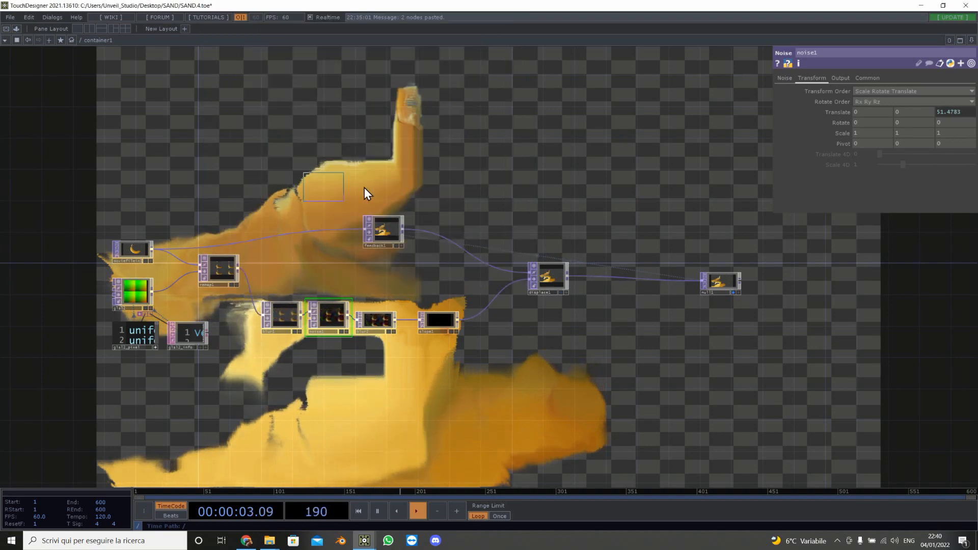
{"action": "left_click", "coordinate": [392, 181]}
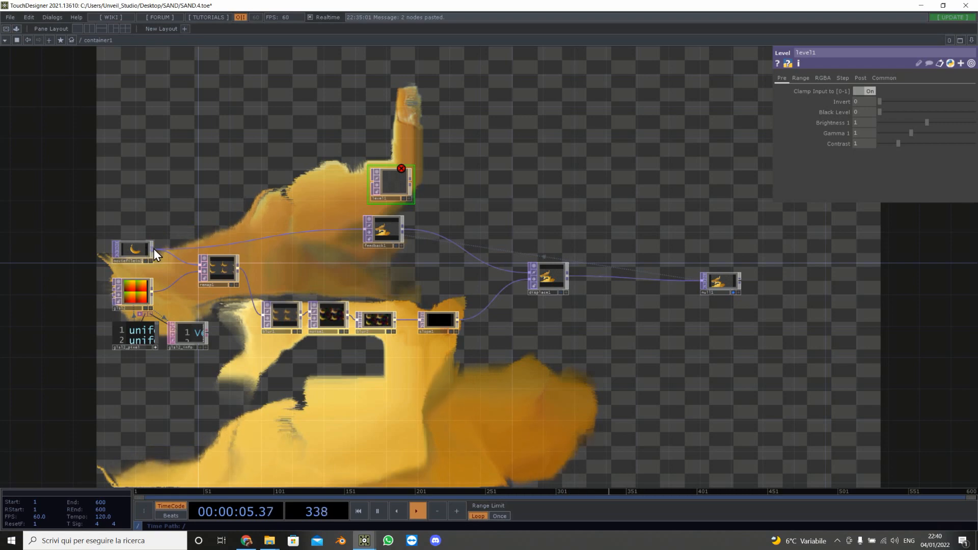
{"action": "left_click_drag", "start_coordinate": [154, 248], "coordinate": [377, 186]}
Step: Set the level's post Opacity to .03
{"action": "scroll", "coordinate": [389, 187], "scroll_direction": "up", "scroll_amount": 5}
{"action": "scroll", "coordinate": [389, 186], "scroll_direction": "up", "scroll_amount": 4}
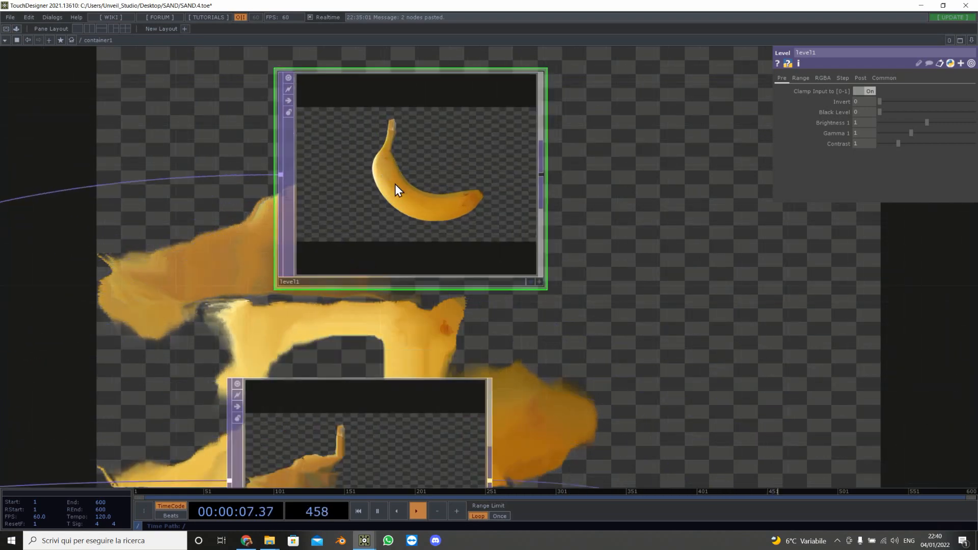
{"action": "left_click", "coordinate": [861, 78]}
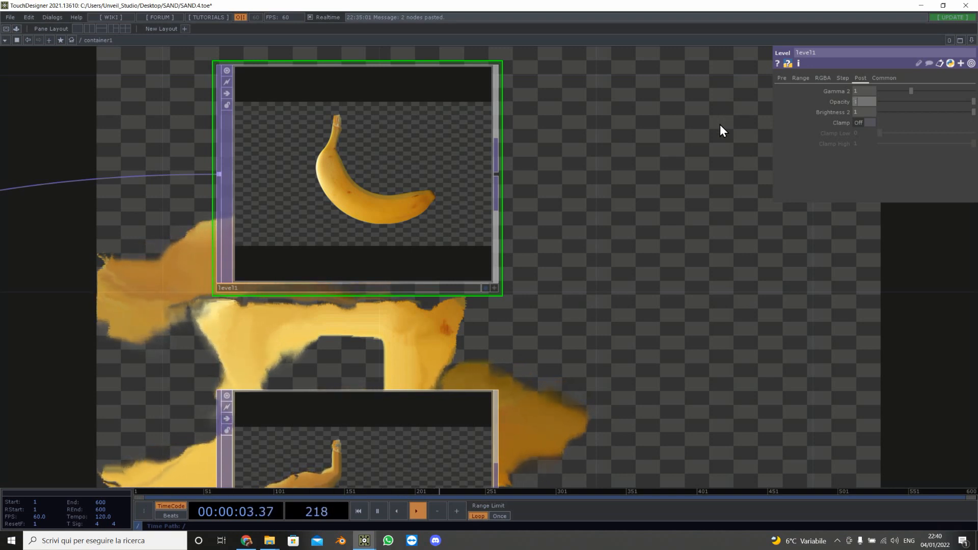
{"action": "type", "text": "0,99"}
{"action": "key", "text": "Return"}
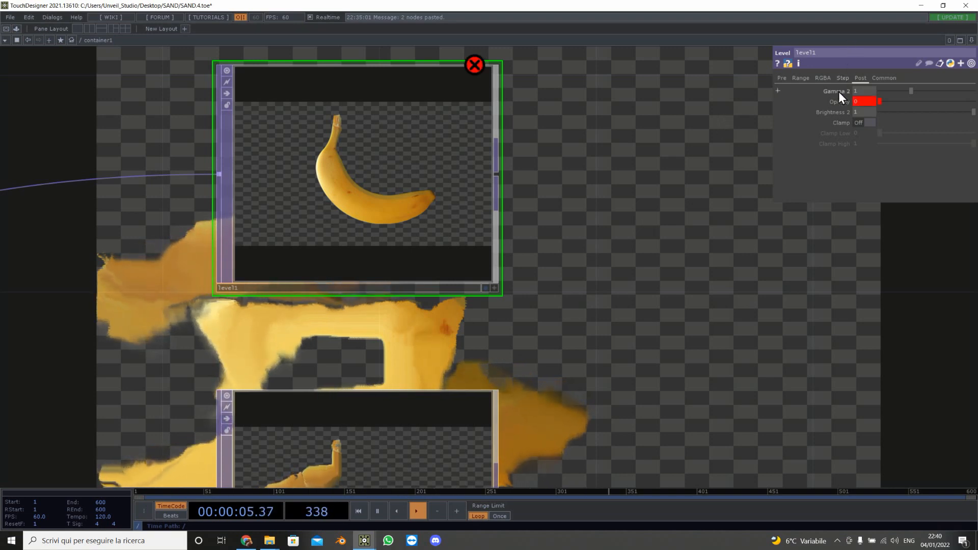
{"action": "left_click", "coordinate": [839, 101]}
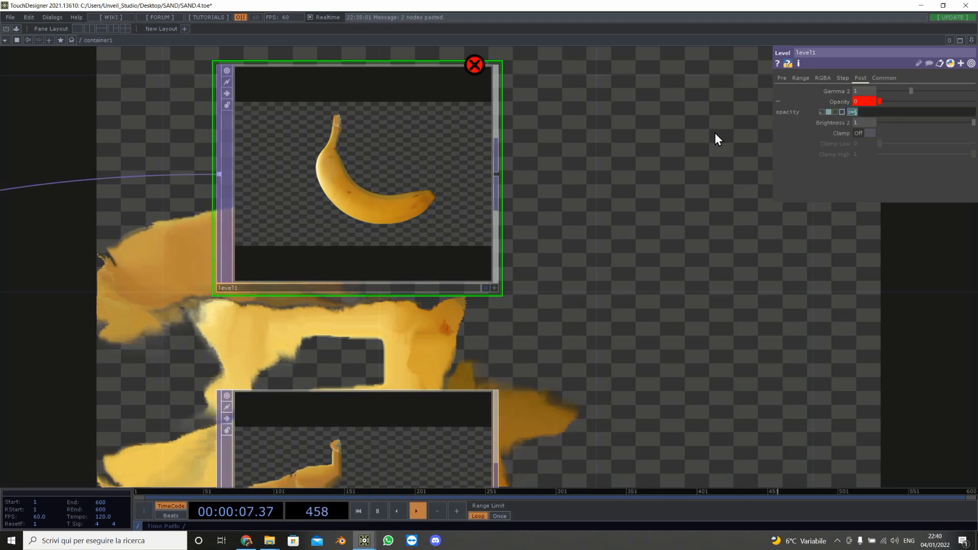
{"action": "key", "text": "BackSpace"}
{"action": "key", "text": "Return"}
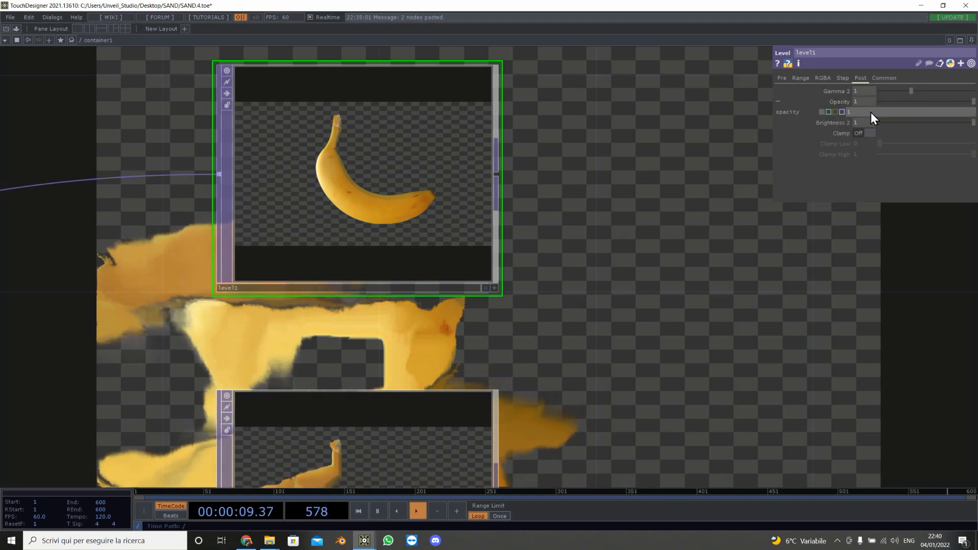
{"action": "type", "text": ".03"}
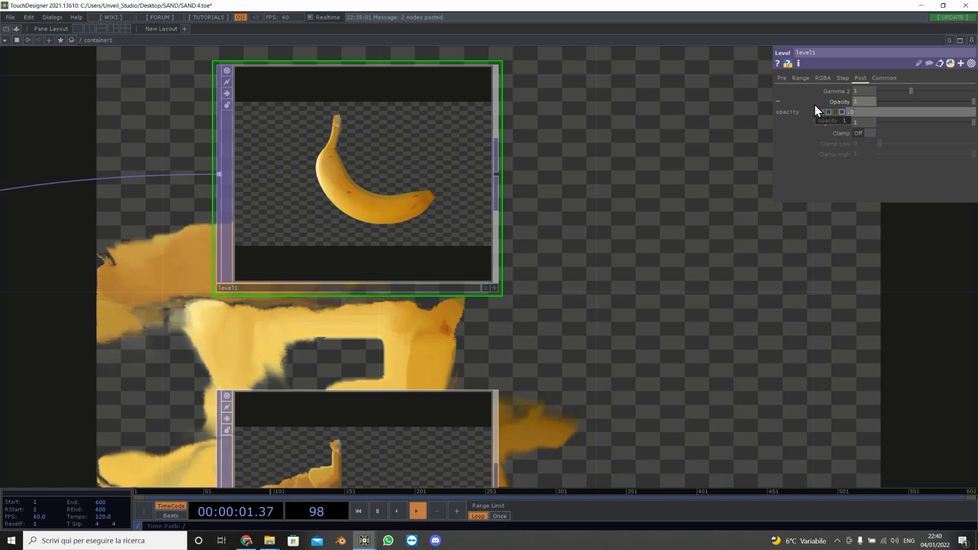
{"action": "key", "text": "Return"}
Step: Insert an Over TOP between displace1 and null1, feeding it level1 and displace1 and sending its output to null1
{"action": "scroll", "coordinate": [330, 174], "scroll_direction": "up", "scroll_amount": 5}
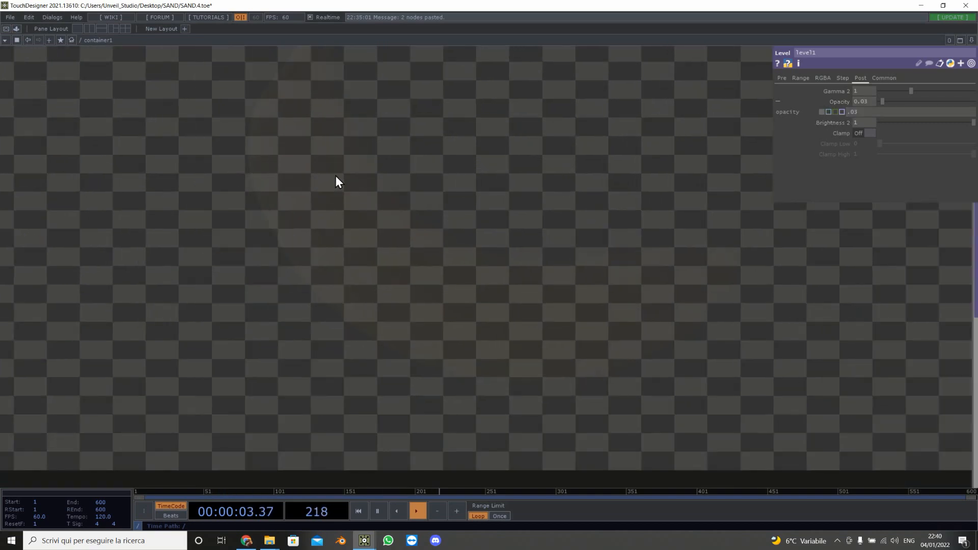
{"action": "scroll", "coordinate": [335, 175], "scroll_direction": "down", "scroll_amount": 5}
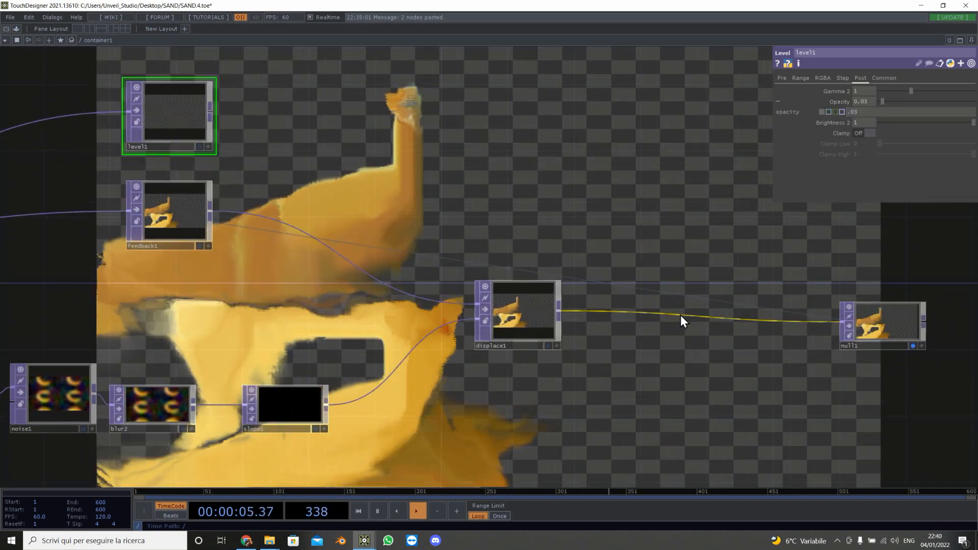
{"action": "right_click", "coordinate": [690, 314]}
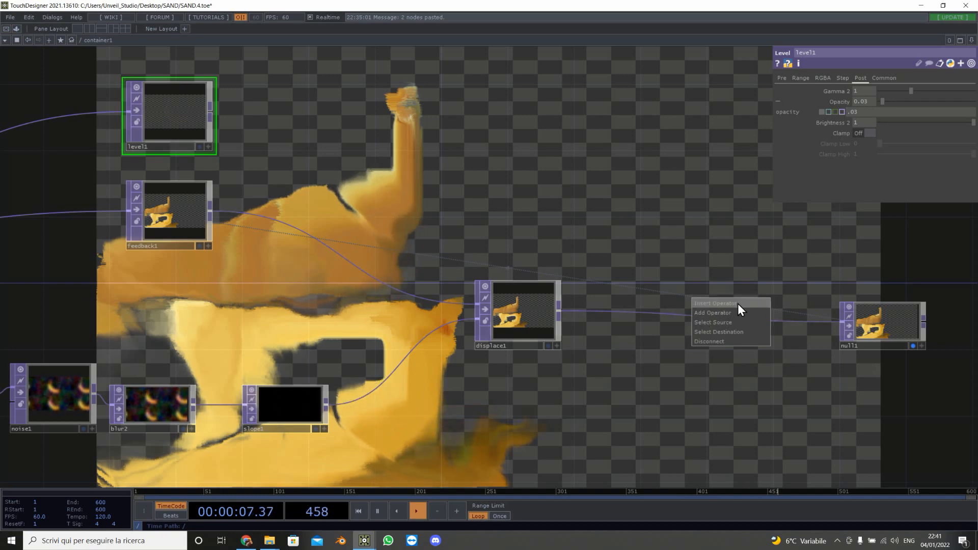
{"action": "left_click", "coordinate": [606, 208]}
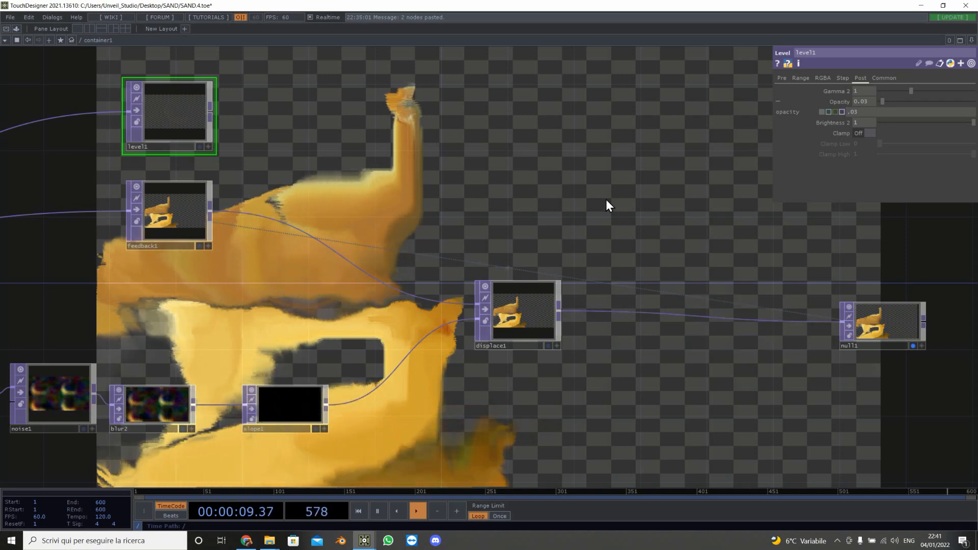
{"action": "key", "text": "Tab"}
{"action": "type", "text": "ov"}
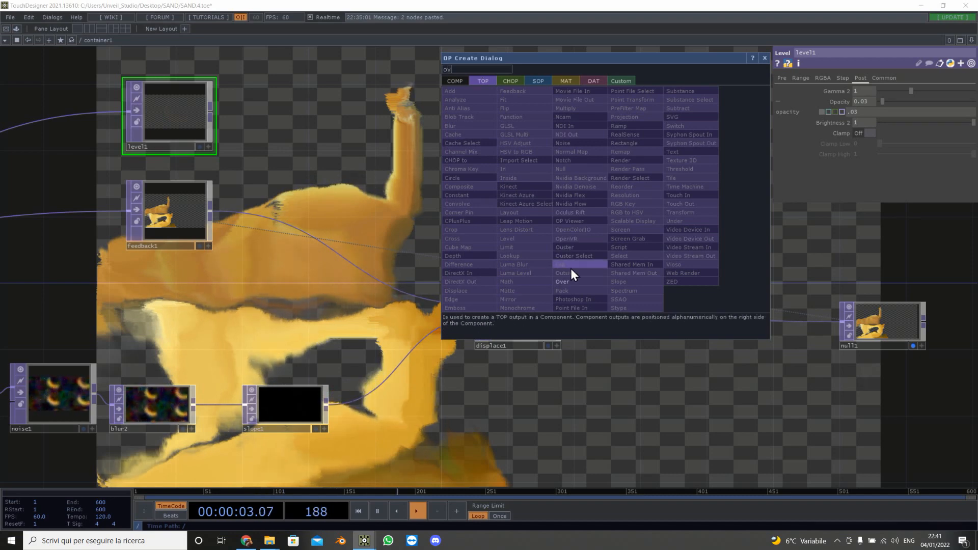
{"action": "left_click", "coordinate": [563, 282]}
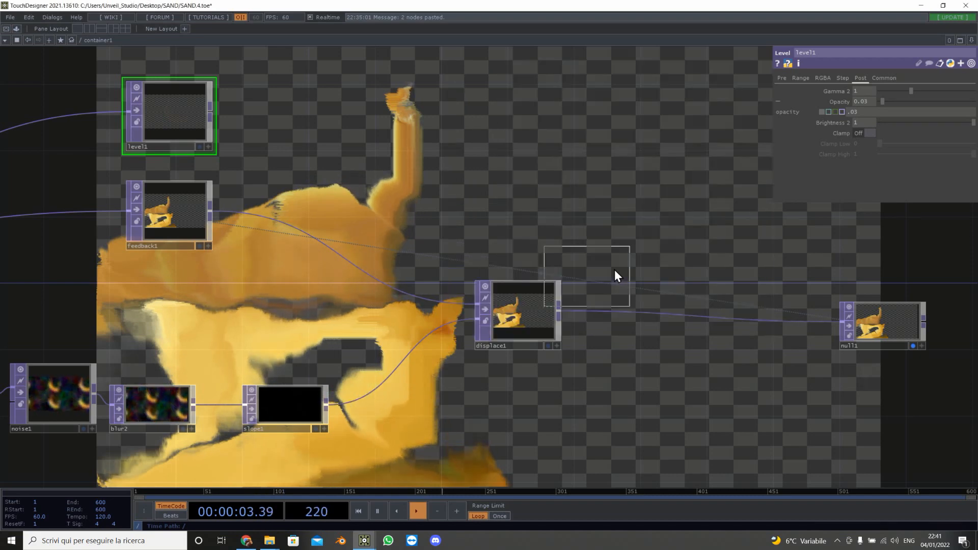
{"action": "left_click", "coordinate": [718, 240]}
{"action": "left_click_drag", "start_coordinate": [210, 112], "coordinate": [660, 237]}
{"action": "left_click_drag", "start_coordinate": [559, 310], "coordinate": [660, 251]}
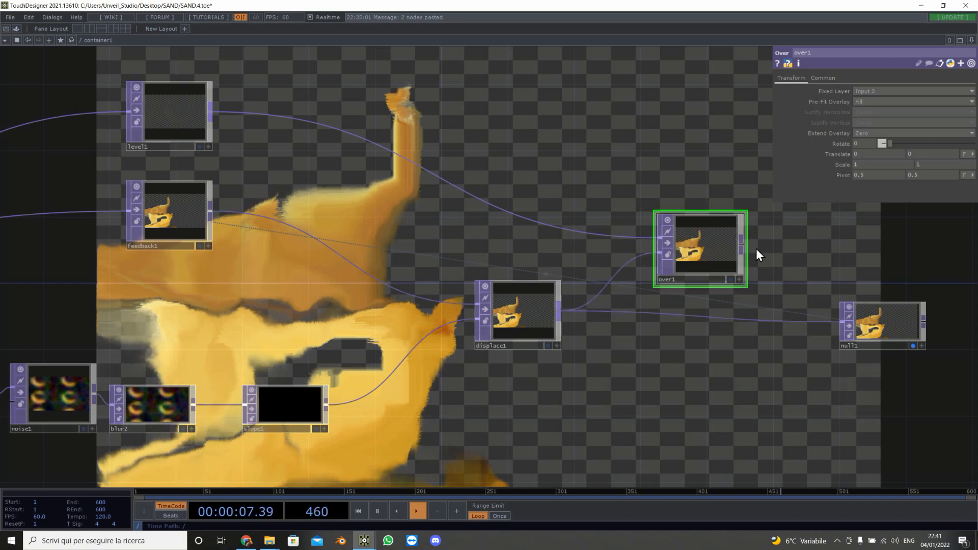
{"action": "left_click_drag", "start_coordinate": [746, 243], "coordinate": [845, 326]}
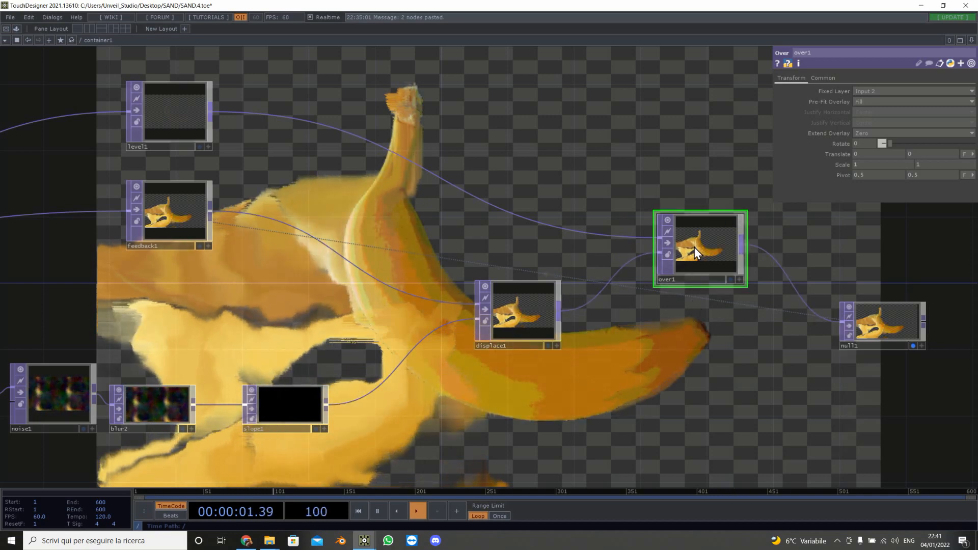
Step: Rearrange the network, moving the Over node and the movie file node to tidy the layout
{"action": "left_click_drag", "start_coordinate": [694, 246], "coordinate": [695, 312]}
{"action": "scroll", "coordinate": [560, 367], "scroll_direction": "down", "scroll_amount": 5}
{"action": "scroll", "coordinate": [559, 367], "scroll_direction": "down", "scroll_amount": 3}
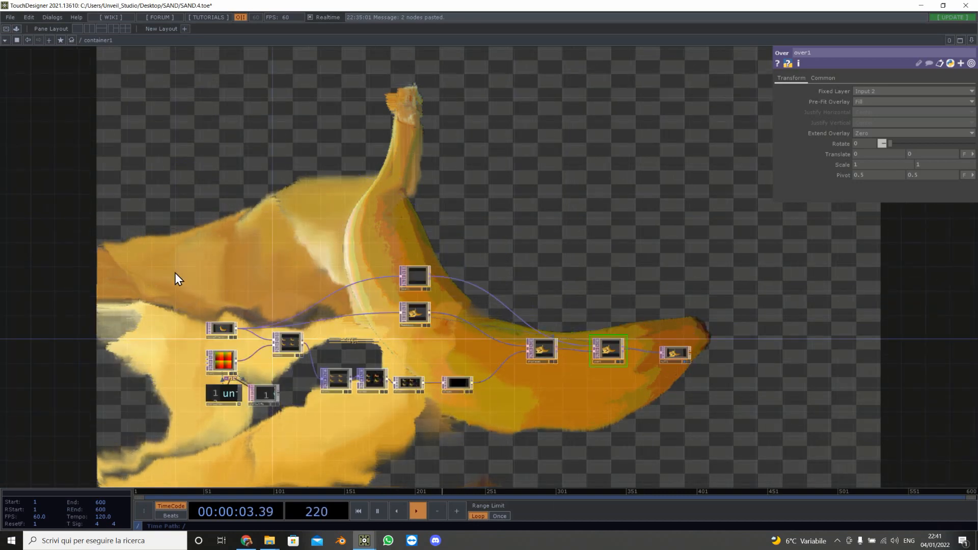
{"action": "left_click_drag", "start_coordinate": [243, 249], "coordinate": [531, 215]}
{"action": "left_click_drag", "start_coordinate": [506, 295], "coordinate": [370, 289]}
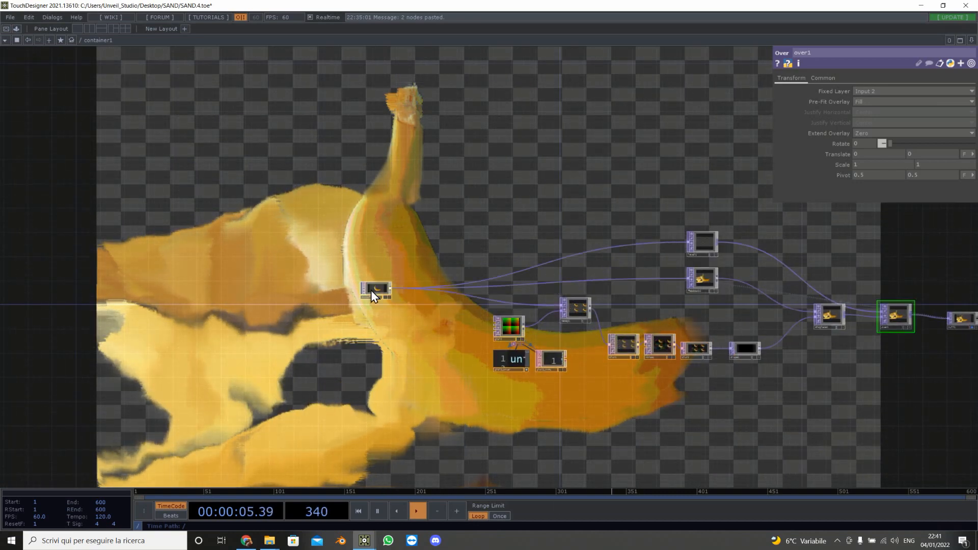
Step: Insert a Null TOP directly after the movie file node
{"action": "scroll", "coordinate": [370, 290], "scroll_direction": "up", "scroll_amount": 6}
{"action": "right_click", "coordinate": [435, 286]}
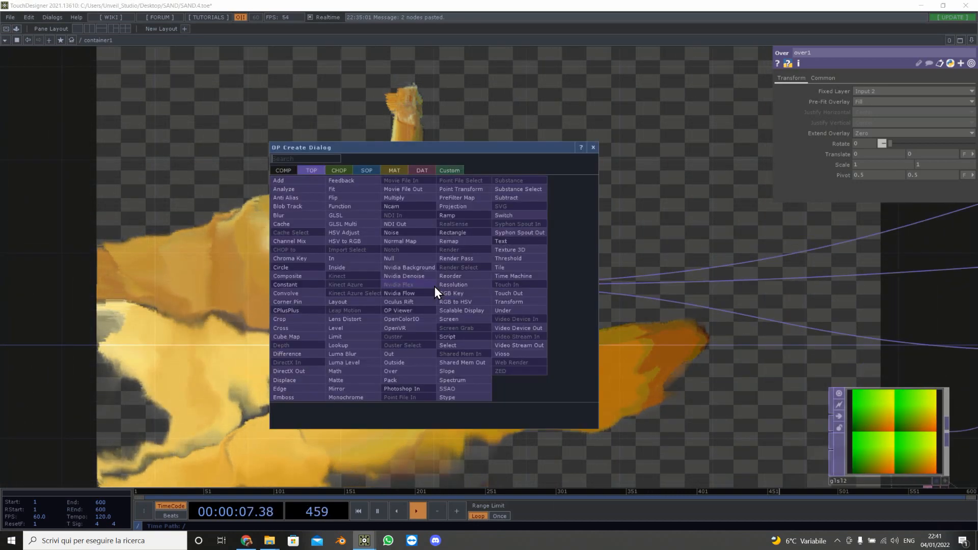
{"action": "left_click", "coordinate": [435, 283]}
{"action": "left_click", "coordinate": [732, 280]}
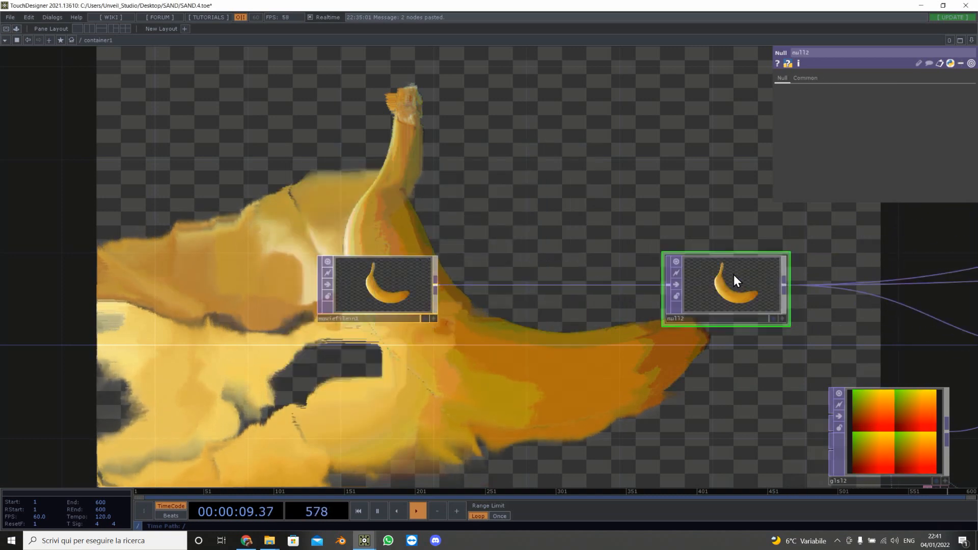
Step: Insert a Transform TOP on the link between the movie file node and the new null
{"action": "left_click_drag", "start_coordinate": [432, 277], "coordinate": [246, 277]}
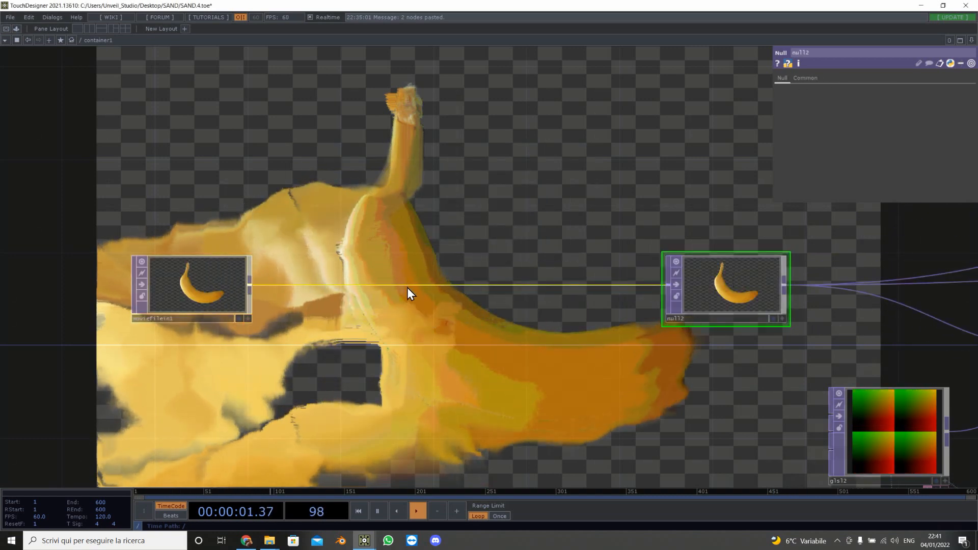
{"action": "right_click", "coordinate": [411, 286]}
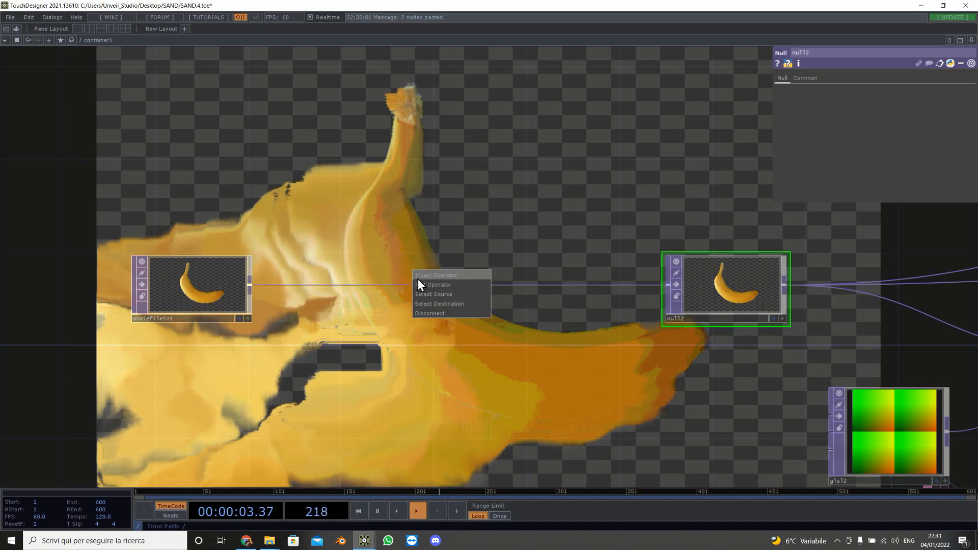
{"action": "left_click", "coordinate": [418, 280]}
{"action": "type", "text": "tr"}
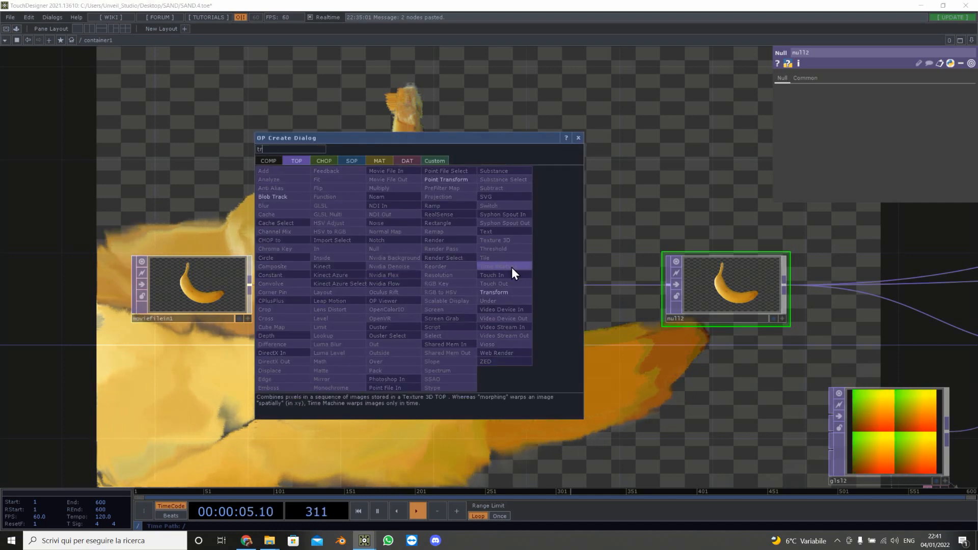
{"action": "left_click", "coordinate": [494, 292]}
{"action": "left_click", "coordinate": [448, 285]}
{"action": "middle_click_drag", "start_coordinate": [509, 312], "coordinate": [192, 116]}
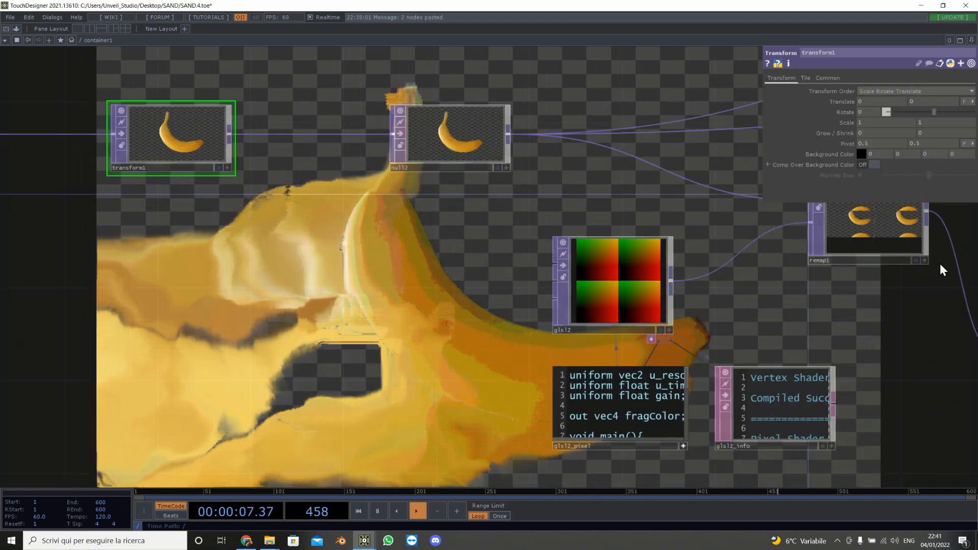
{"action": "middle_click_drag", "start_coordinate": [312, 297], "coordinate": [652, 320]}
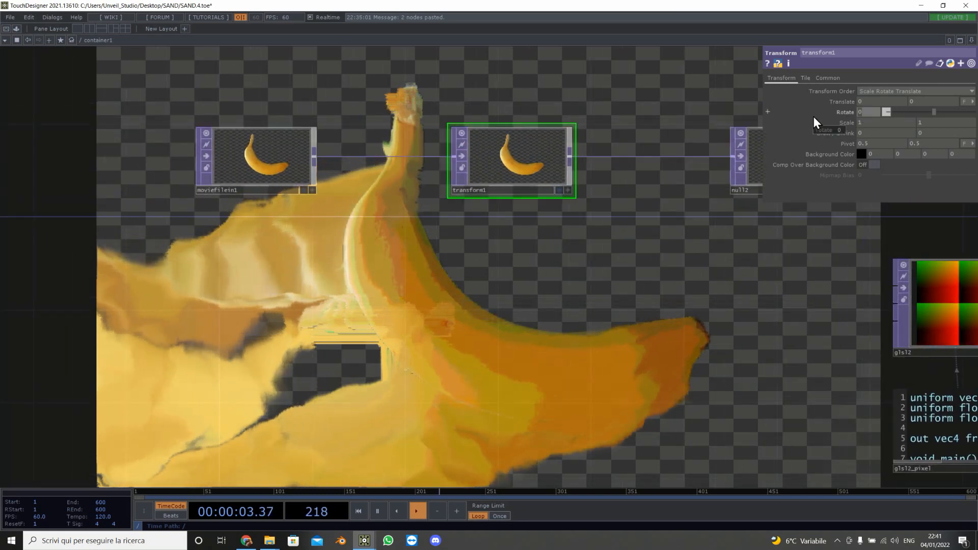
Step: Set the transform's Rotate to the expression math.sin(absTime.seconds)*180
{"action": "left_click", "coordinate": [835, 113]}
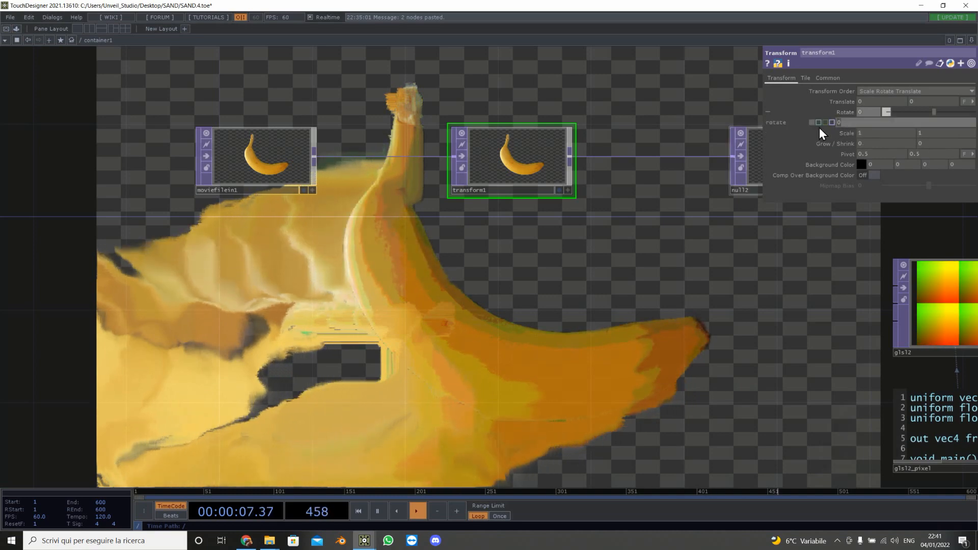
{"action": "type", "text": "math"}
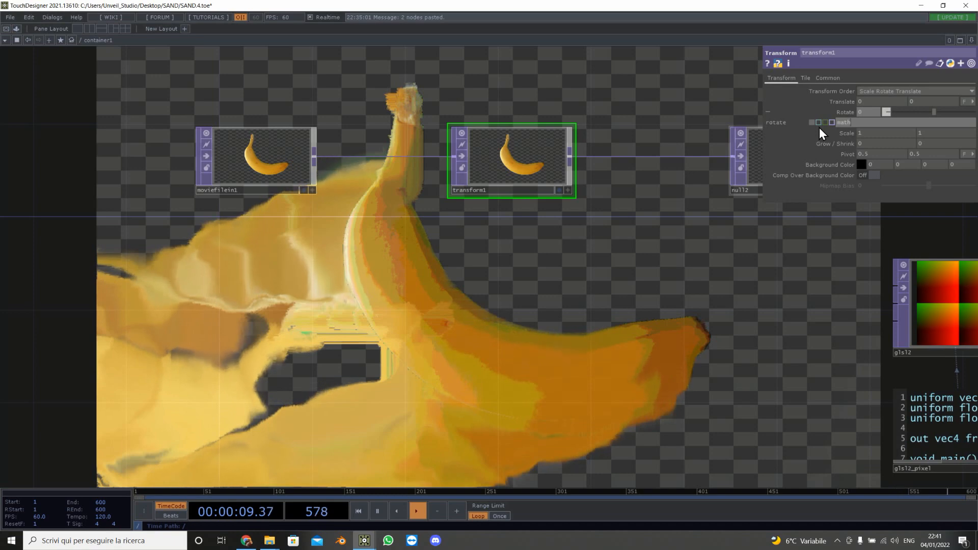
{"action": "type", "text": ".sin"}
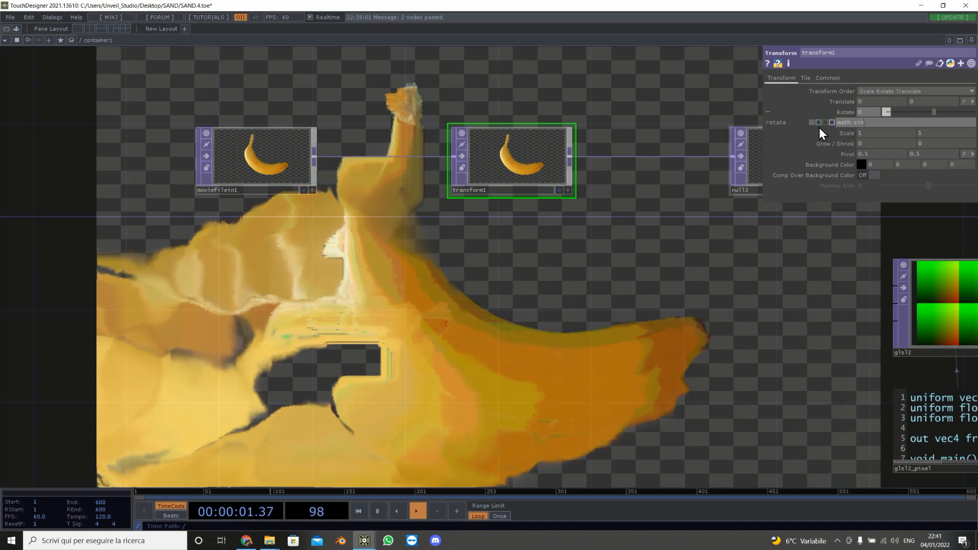
{"action": "type", "text": "()"}
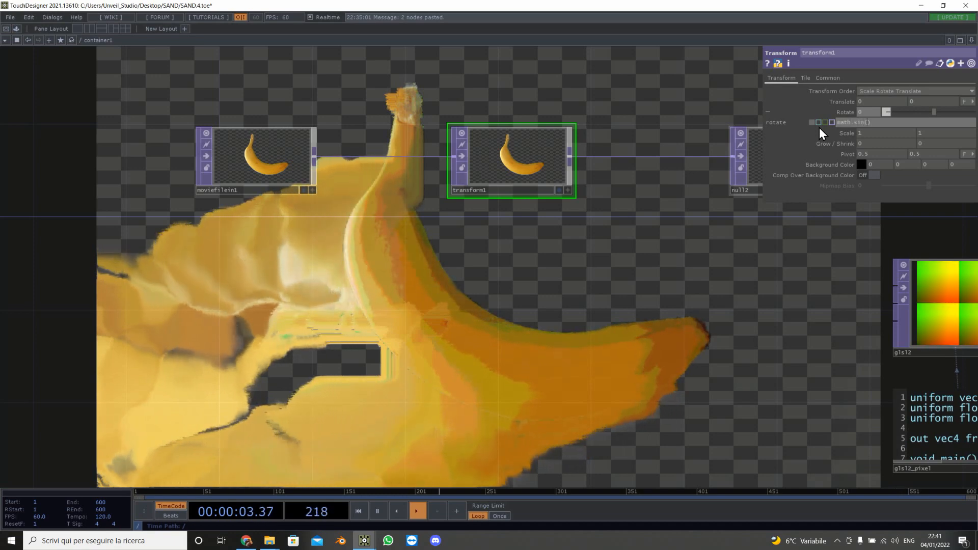
{"action": "type", "text": "absTim"}
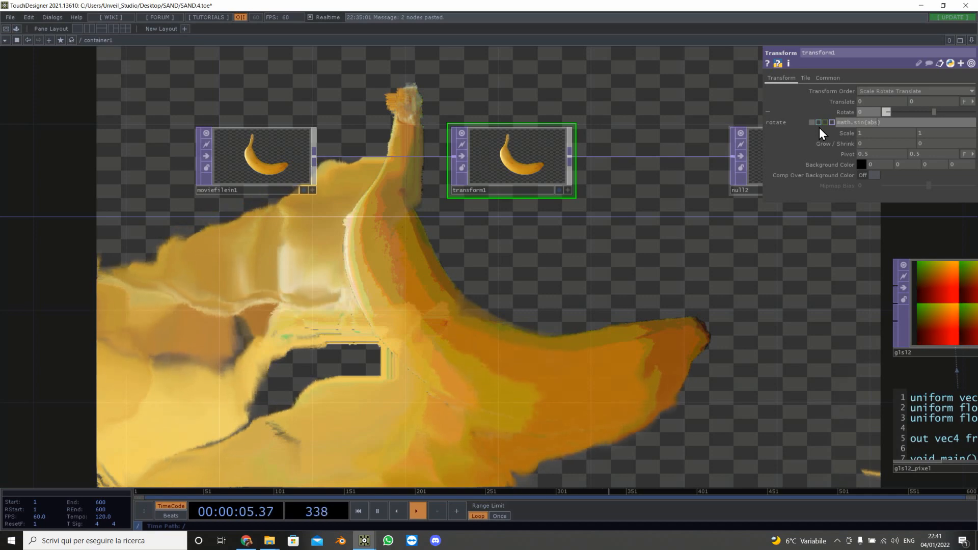
{"action": "type", "text": "e.seconds"}
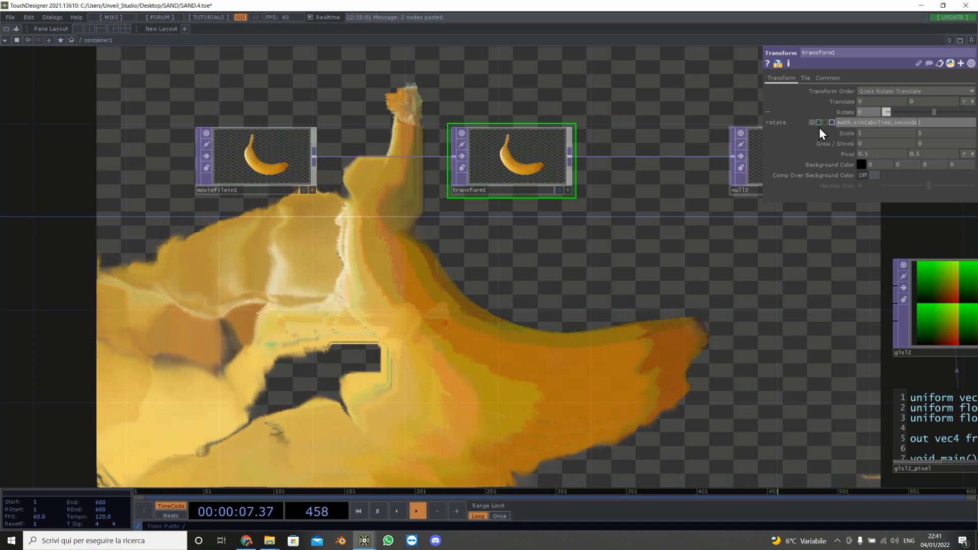
{"action": "key", "text": "Return"}
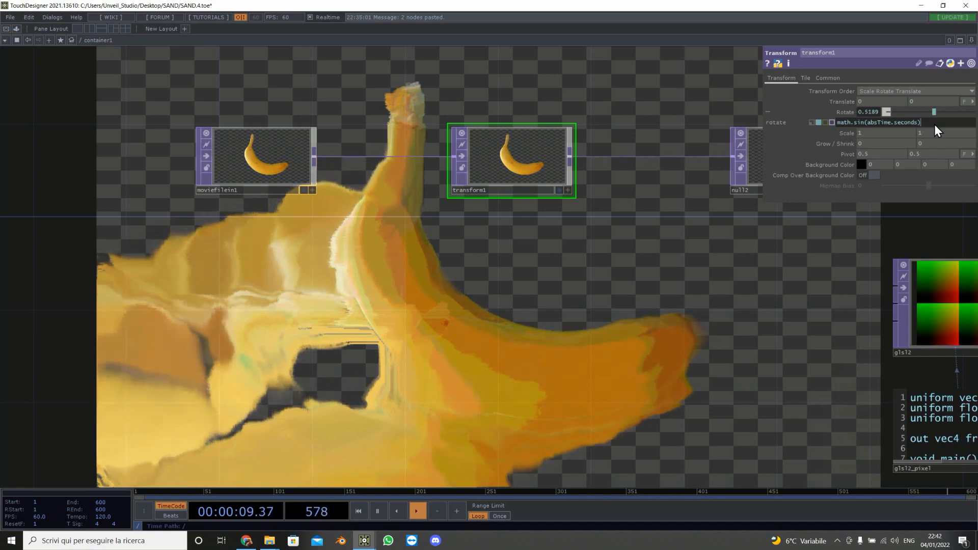
{"action": "type", "text": "*"}
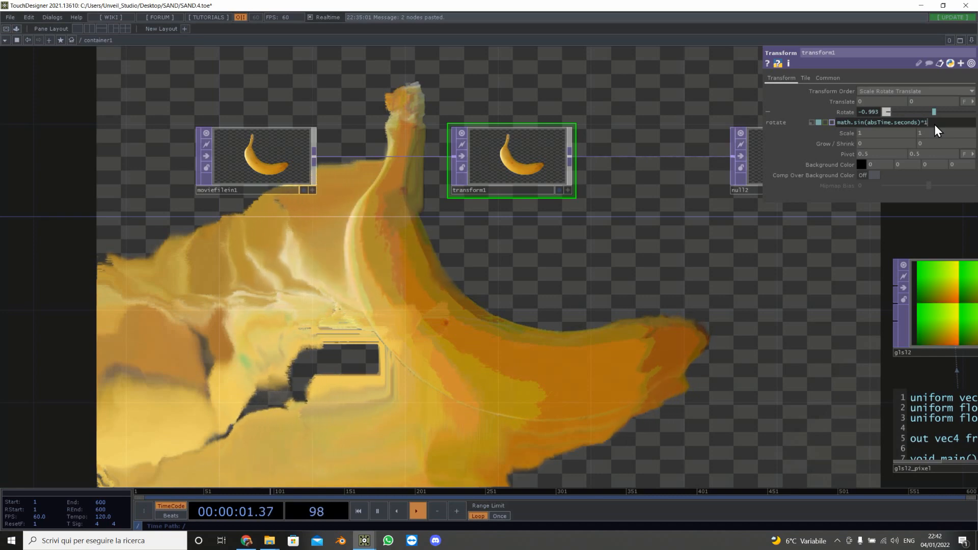
{"action": "type", "text": "180"}
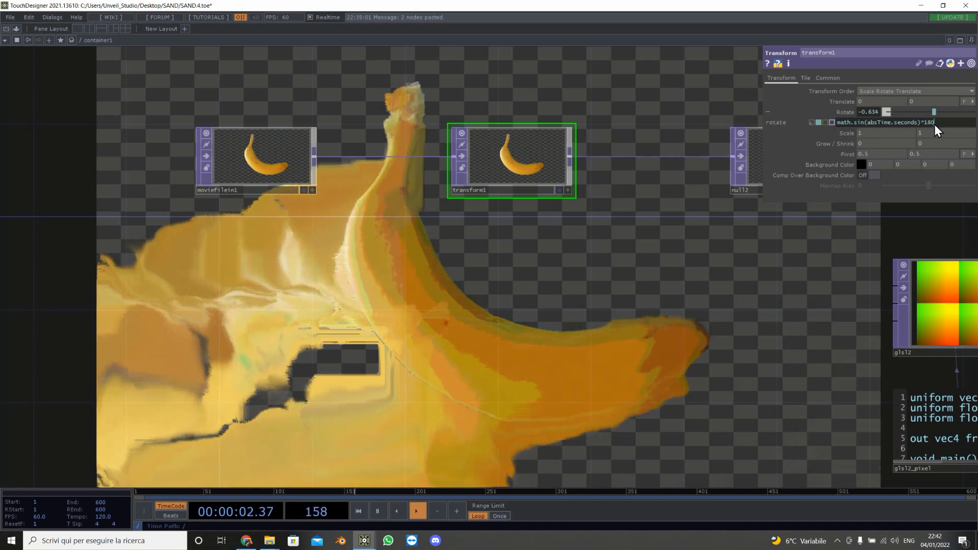
{"action": "left_click", "coordinate": [601, 356]}
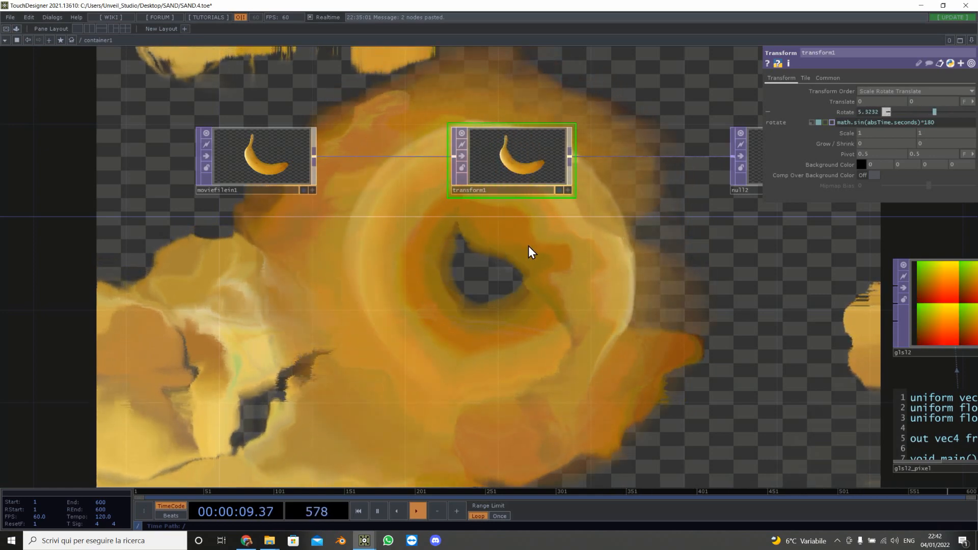
Step: Turn off null1's background display in the network
{"action": "scroll", "coordinate": [647, 350], "scroll_direction": "down", "scroll_amount": 10}
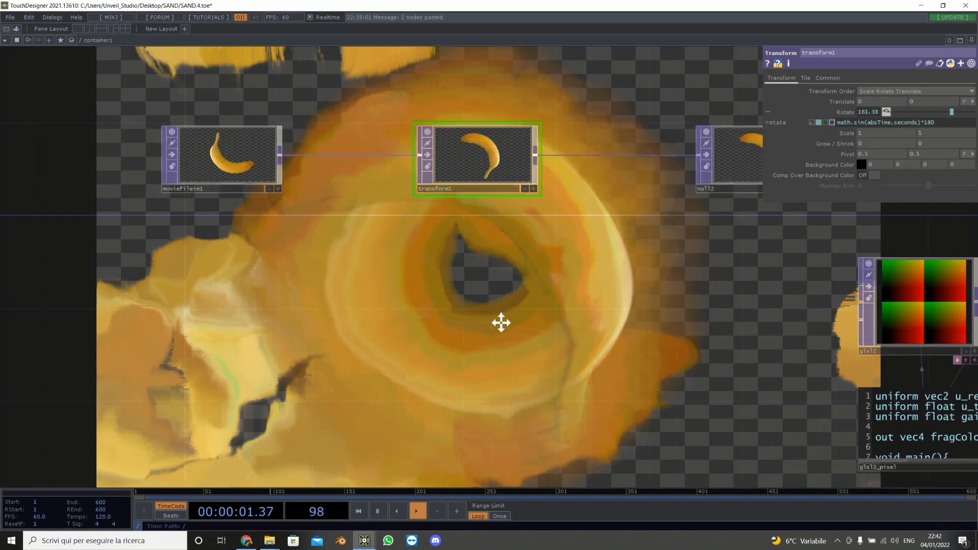
{"action": "left_click_drag", "start_coordinate": [465, 238], "coordinate": [177, 234]}
{"action": "scroll", "coordinate": [398, 348], "scroll_direction": "up", "scroll_amount": 5}
{"action": "scroll", "coordinate": [398, 348], "scroll_direction": "up", "scroll_amount": 3}
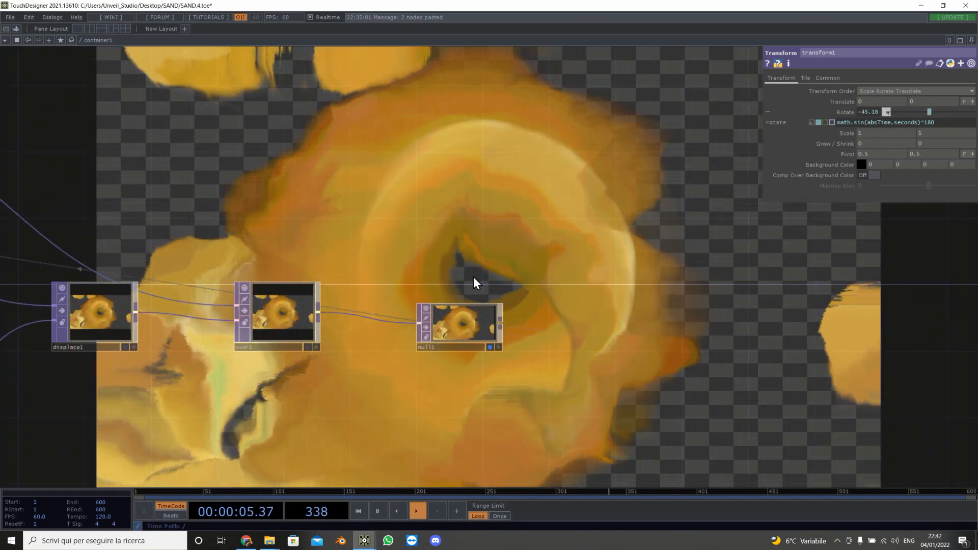
{"action": "left_click_drag", "start_coordinate": [502, 415], "coordinate": [398, 358]}
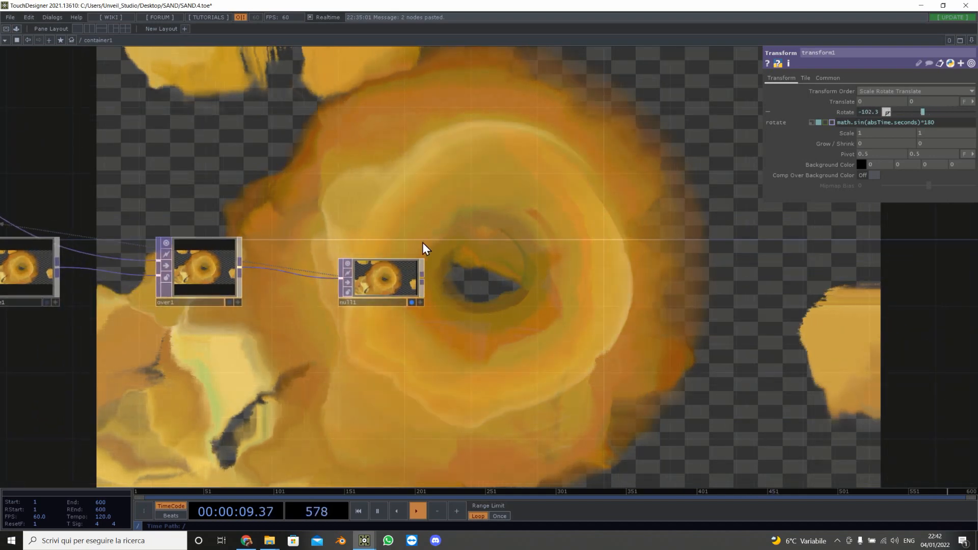
{"action": "scroll", "coordinate": [294, 283], "scroll_direction": "up", "scroll_amount": 4}
{"action": "left_click_drag", "start_coordinate": [587, 338], "coordinate": [439, 337]}
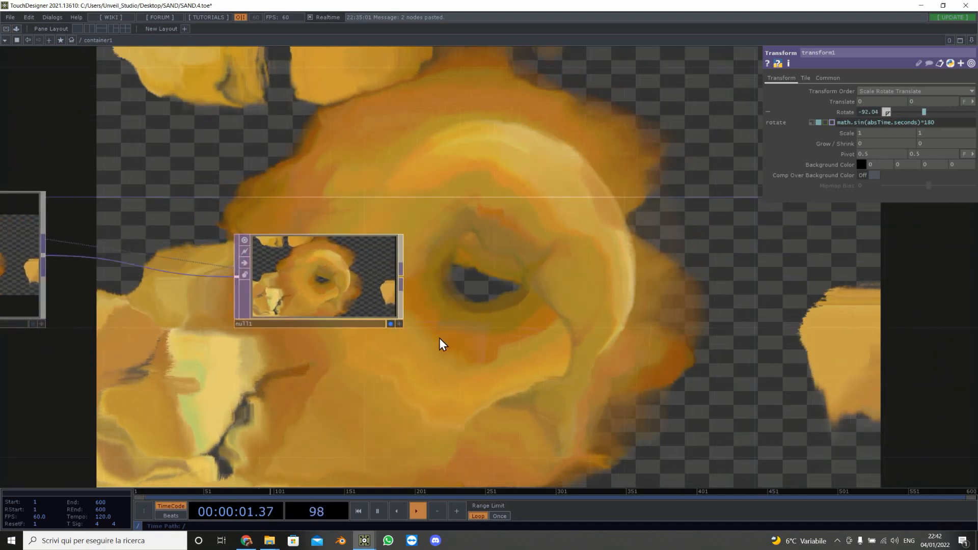
{"action": "left_click", "coordinate": [390, 322]}
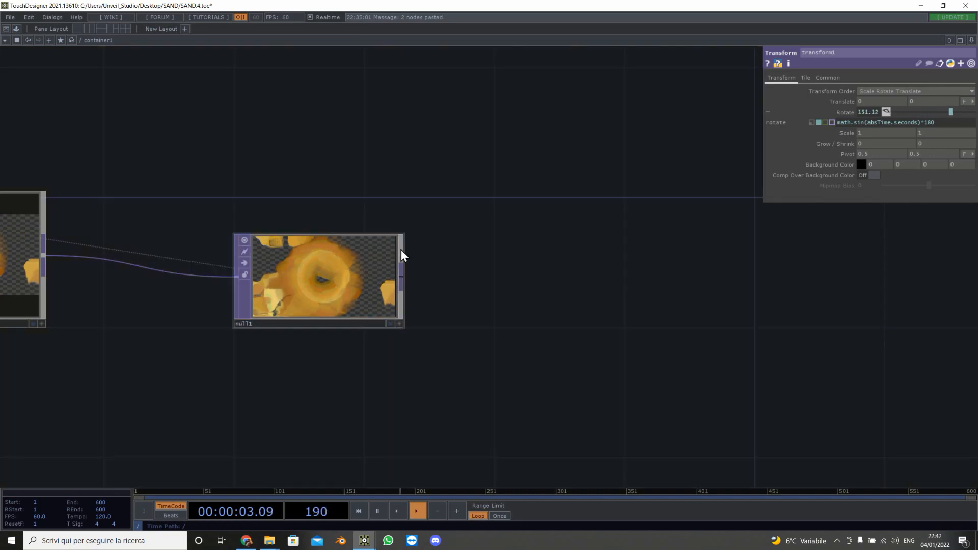
Step: Append a Normal Map TOP after null1
{"action": "right_click", "coordinate": [403, 278]}
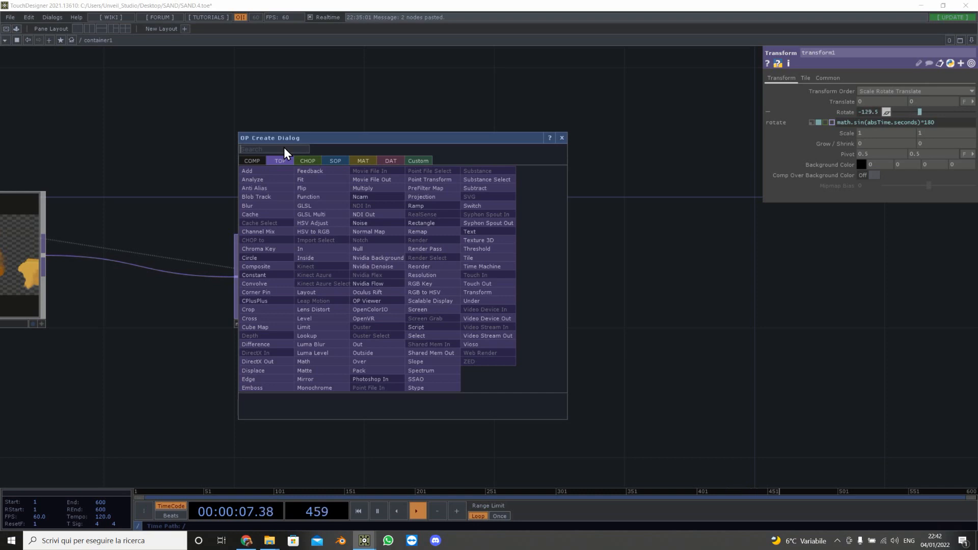
{"action": "type", "text": "no"}
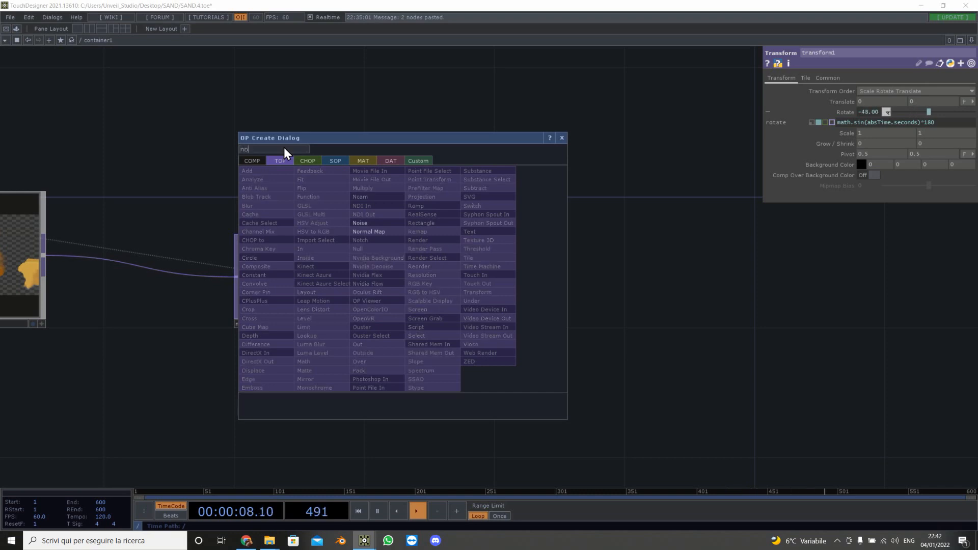
{"action": "left_click", "coordinate": [394, 231]}
{"action": "left_click", "coordinate": [573, 275]}
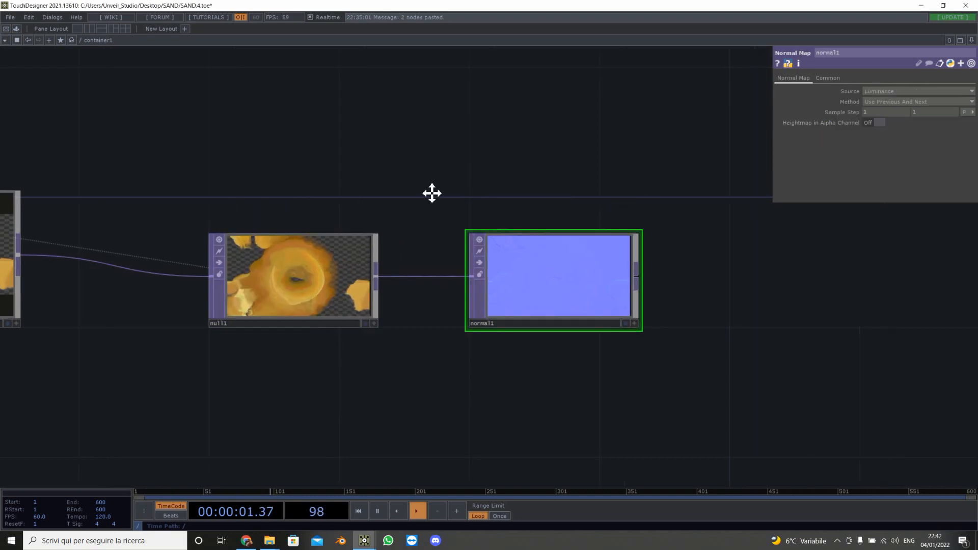
Step: Append a Level TOP after the normal map node
{"action": "left_click_drag", "start_coordinate": [432, 193], "coordinate": [255, 185]}
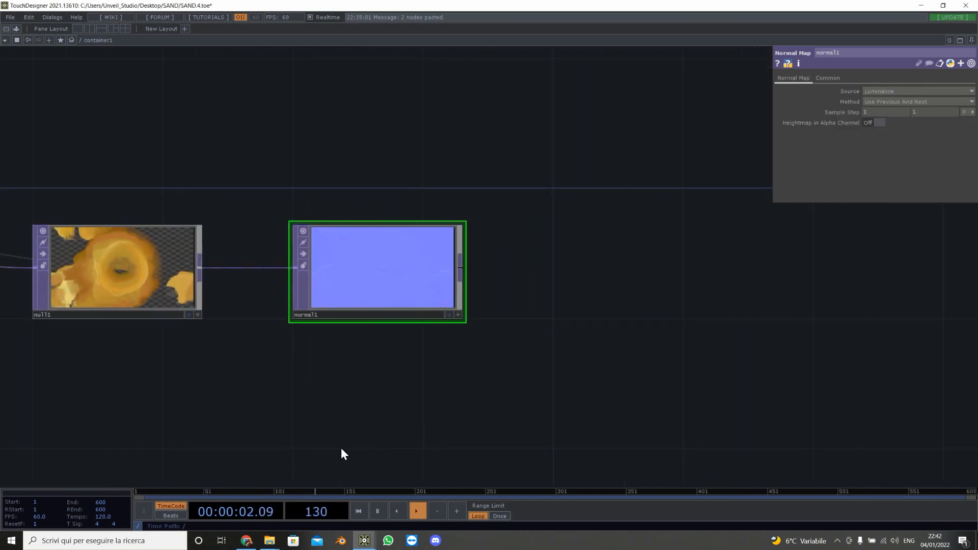
{"action": "right_click", "coordinate": [460, 267]}
{"action": "type", "text": "le"}
{"action": "left_click", "coordinate": [365, 310]}
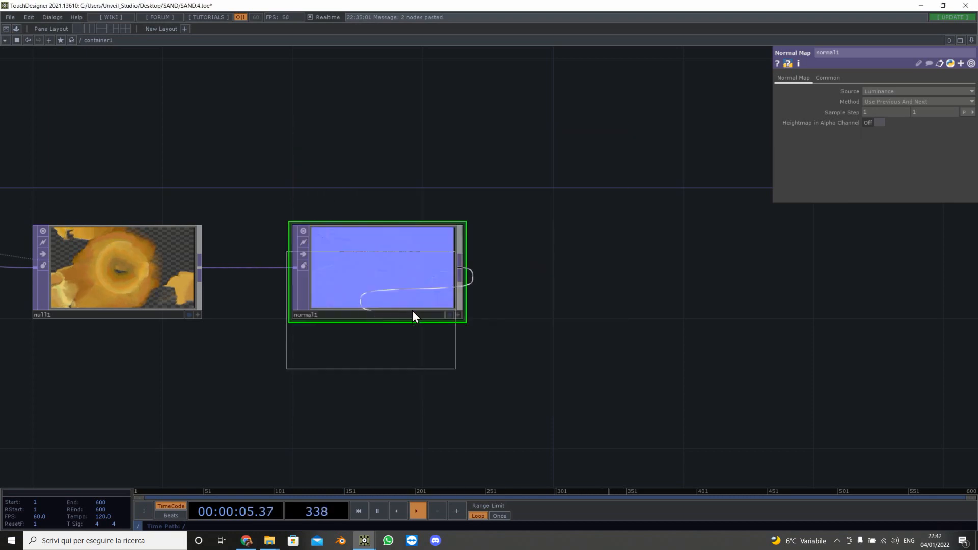
{"action": "left_click", "coordinate": [571, 278]}
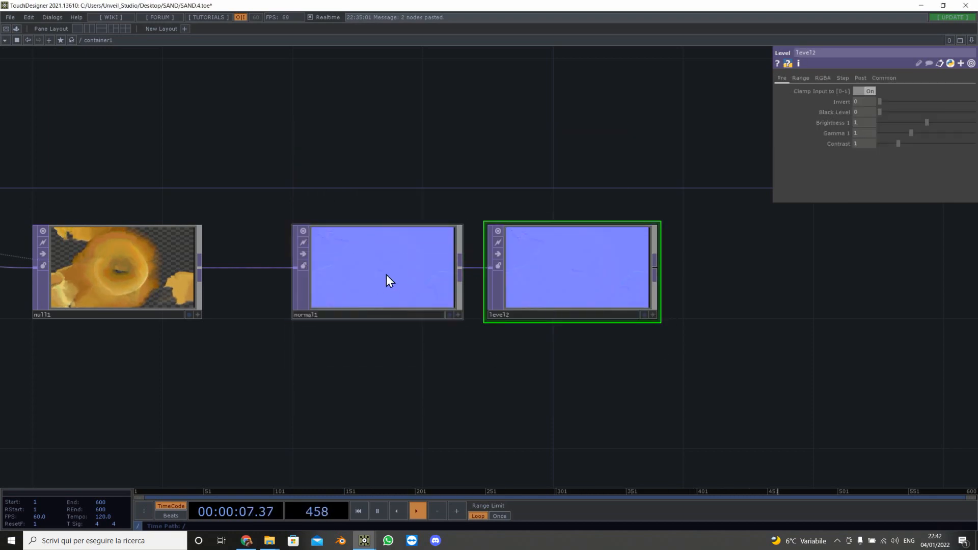
Step: Set the new level's Contrast to an expression referencing its input's width
{"action": "scroll", "coordinate": [386, 275], "scroll_direction": "up", "scroll_amount": 5}
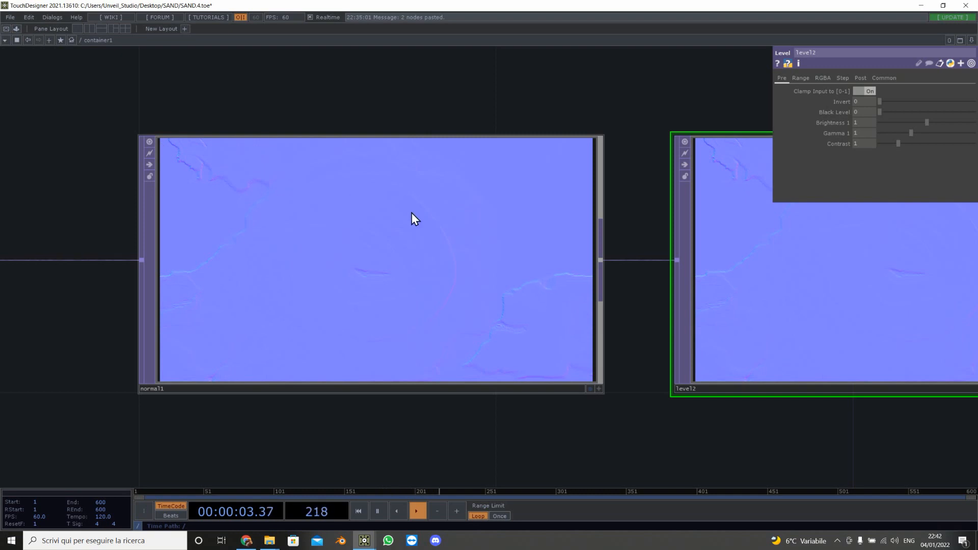
{"action": "left_click_drag", "start_coordinate": [316, 120], "coordinate": [57, 124]}
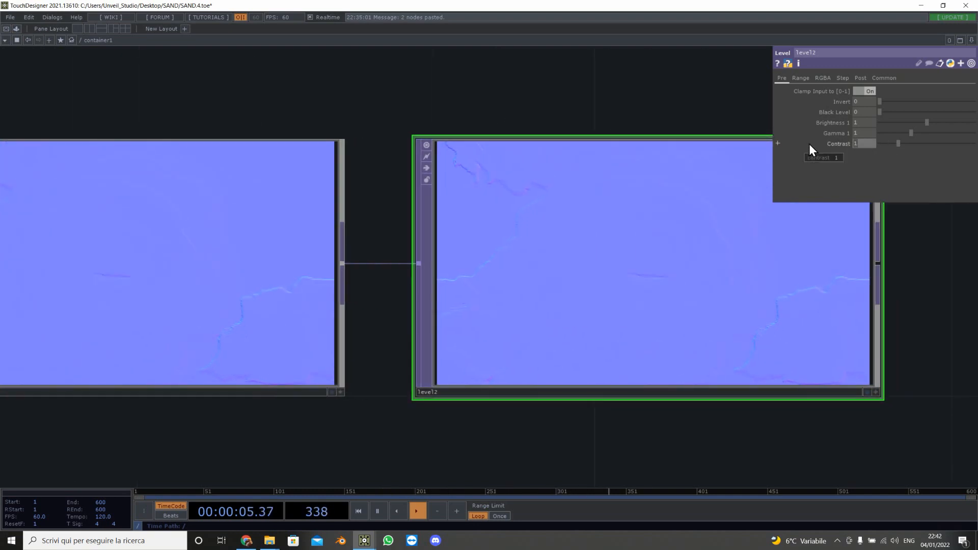
{"action": "type", "text": "me.inputs[]"}
{"action": "key", "text": "Right"}
{"action": "type", "text": ".with"}
{"action": "key", "text": "BackSpace"}
{"action": "key", "text": "BackSpace"}
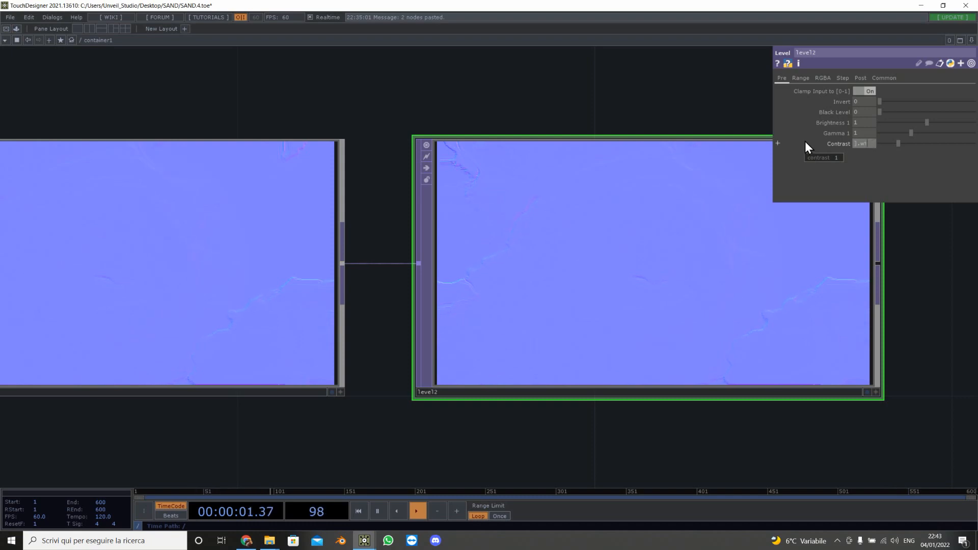
{"action": "type", "text": "dth"}
{"action": "key", "text": "Return"}
Step: Append a Math TOP after level2 and wire level2's output into it
{"action": "scroll", "coordinate": [615, 92], "scroll_direction": "down", "scroll_amount": 3}
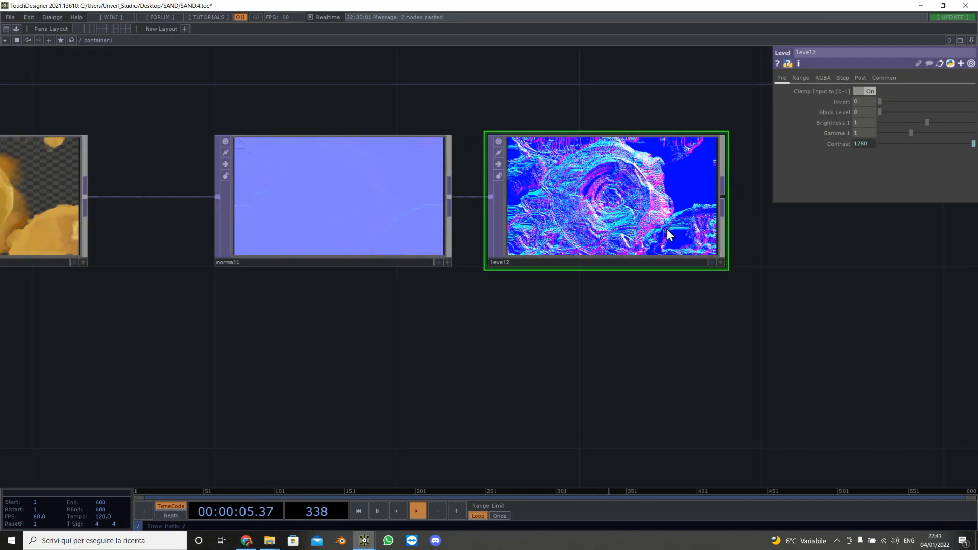
{"action": "left_click_drag", "start_coordinate": [724, 330], "coordinate": [475, 299]}
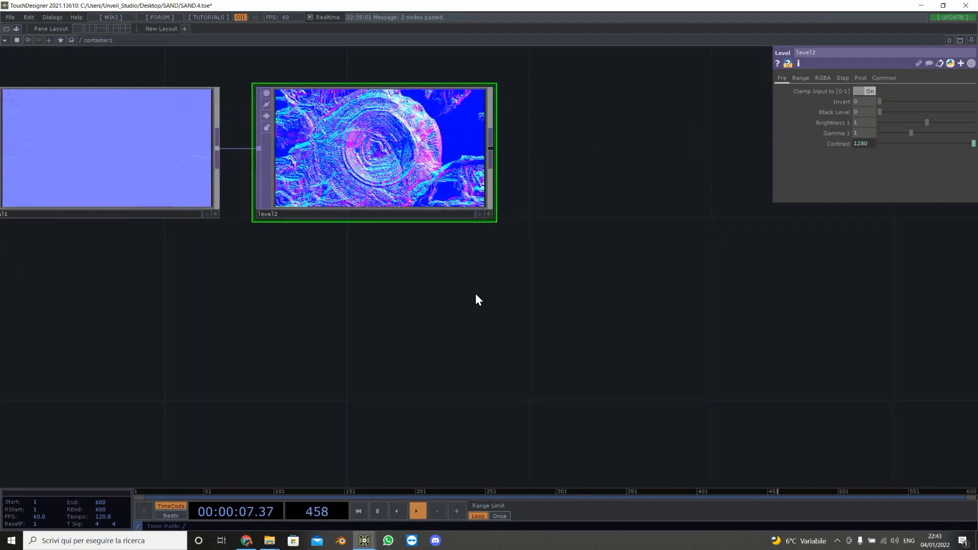
{"action": "key", "text": "Tab"}
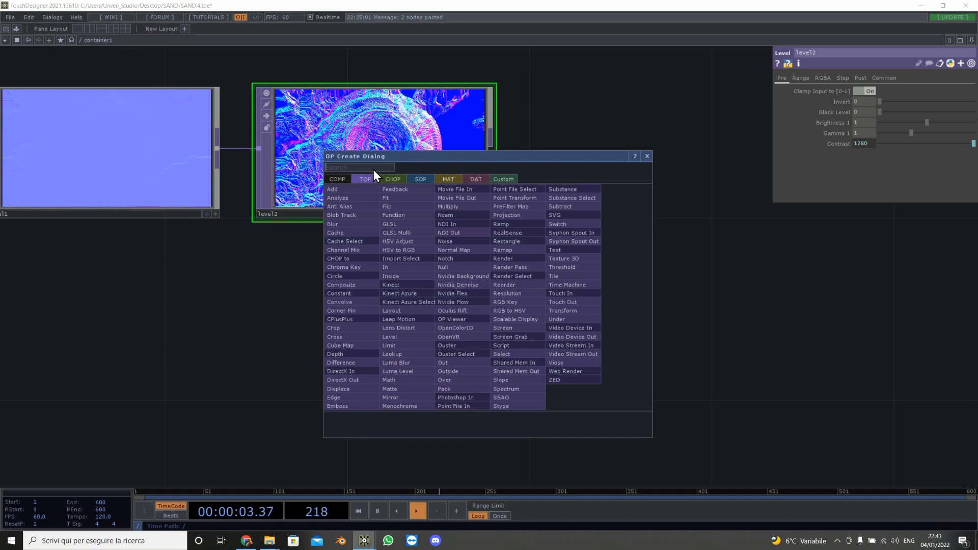
{"action": "left_click_drag", "start_coordinate": [403, 154], "coordinate": [680, 156]}
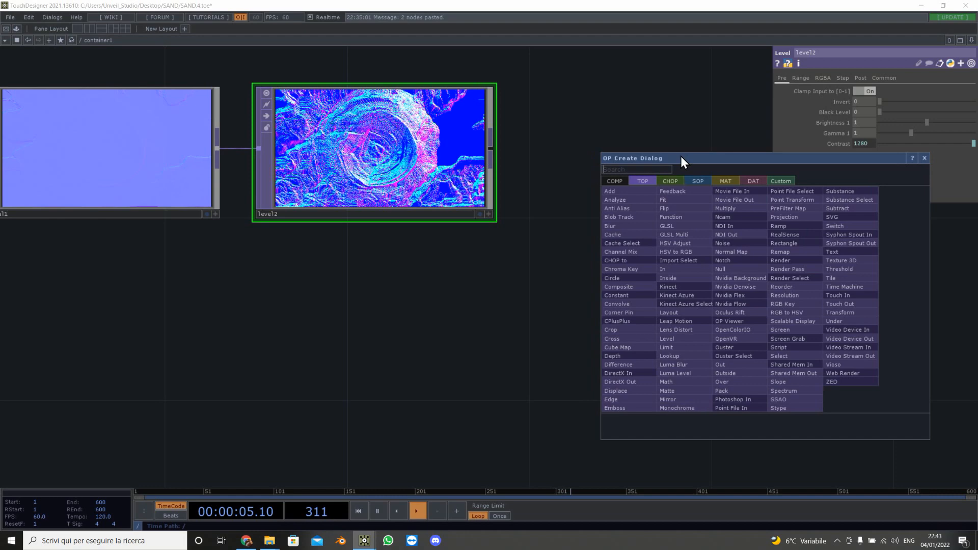
{"action": "left_click", "coordinate": [631, 169]}
{"action": "type", "text": "math"}
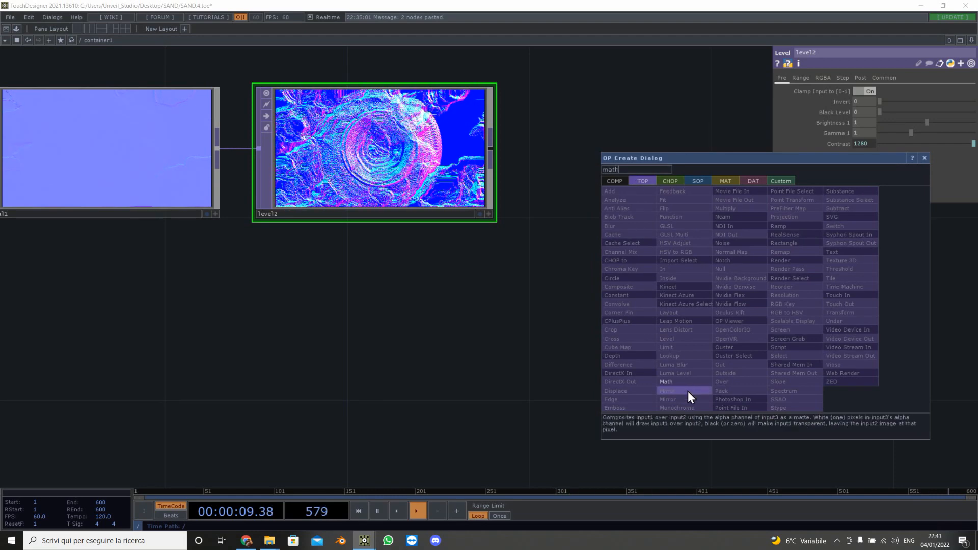
{"action": "left_click", "coordinate": [668, 382]}
{"action": "left_click", "coordinate": [512, 356]}
{"action": "left_click_drag", "start_coordinate": [491, 148], "coordinate": [383, 365]}
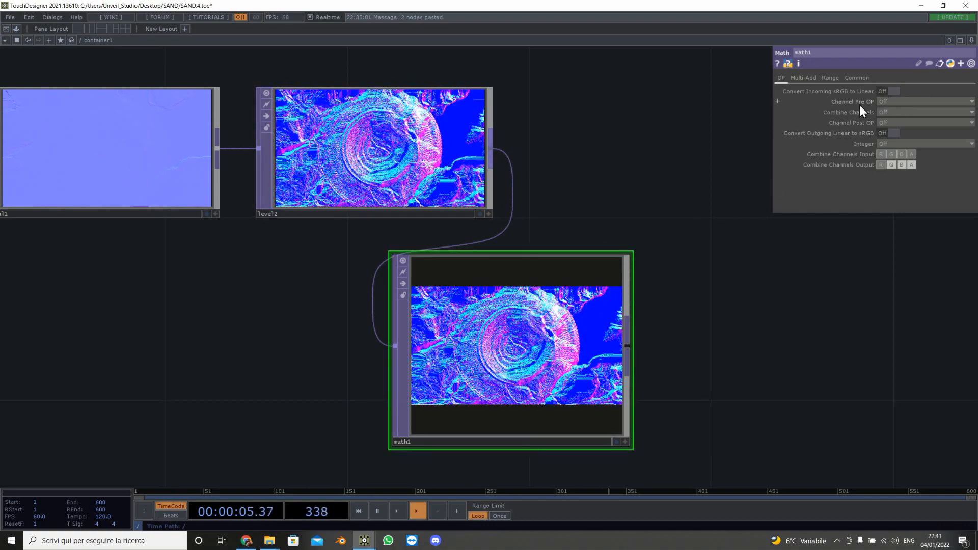
Step: Set math1's Combine Channels to Length and its Pixel Format to 32-bit float (Mono)
{"action": "left_click", "coordinate": [928, 121]}
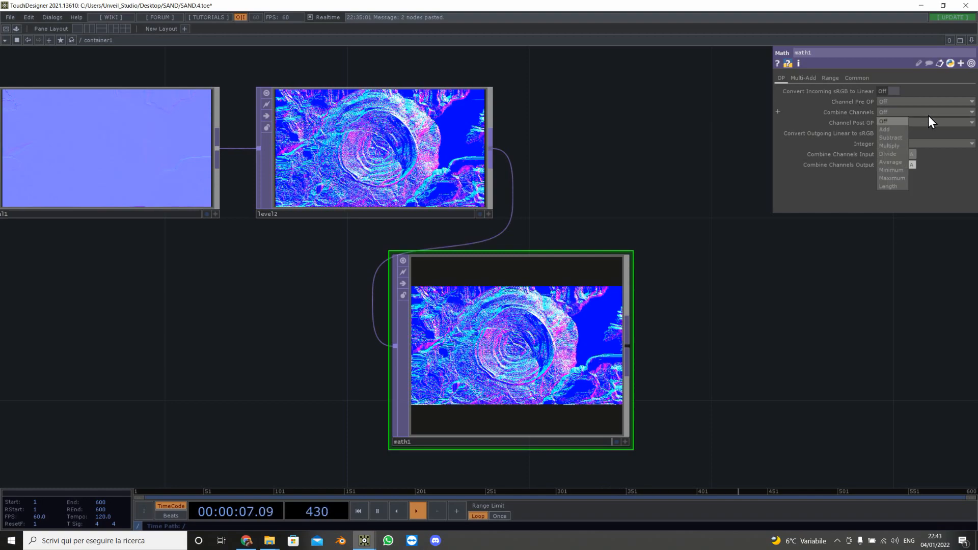
{"action": "left_click", "coordinate": [900, 187]}
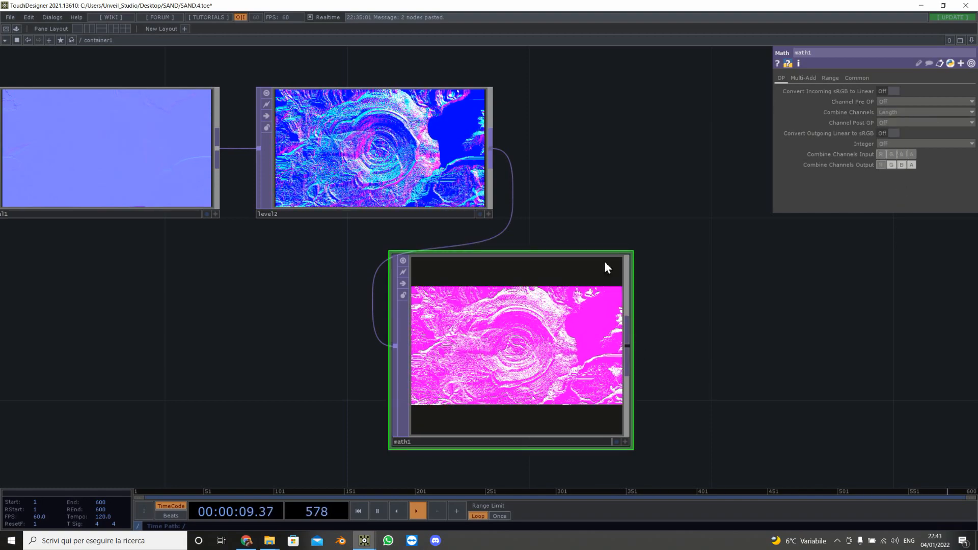
{"action": "left_click", "coordinate": [856, 78]}
{"action": "left_click", "coordinate": [896, 197]}
{"action": "left_click", "coordinate": [896, 196]}
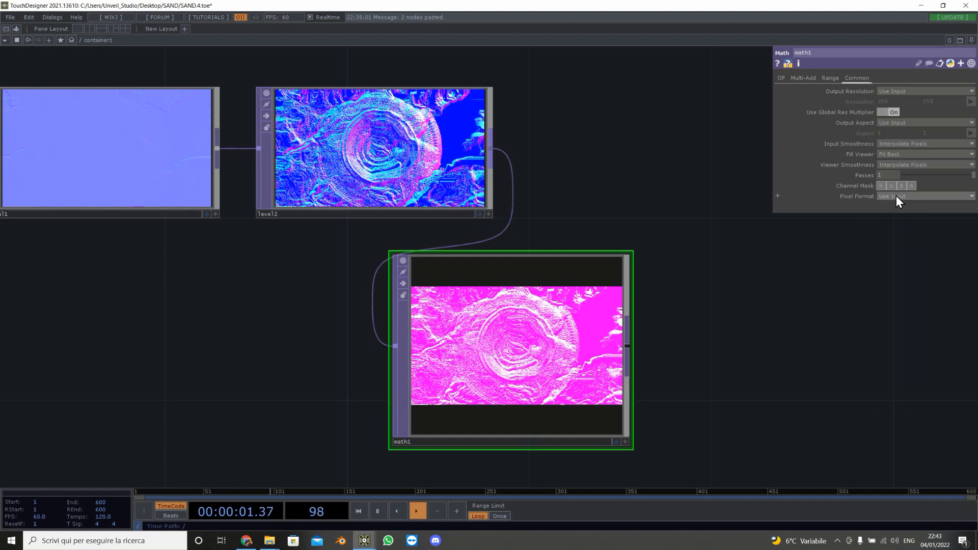
{"action": "left_click", "coordinate": [896, 196]}
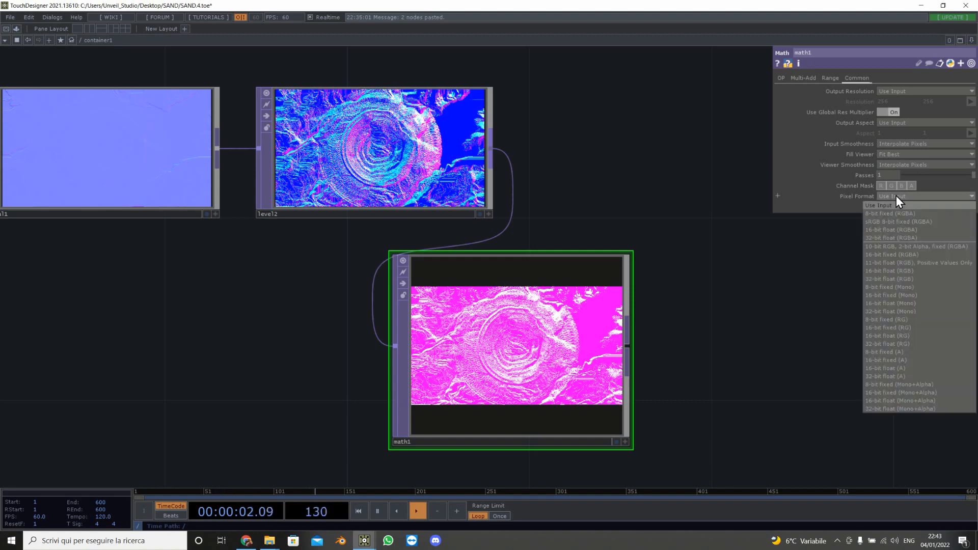
{"action": "left_click", "coordinate": [909, 312]}
Step: Add a Composite TOP and set its Operation to Divide
{"action": "left_click_drag", "start_coordinate": [731, 311], "coordinate": [521, 334]}
{"action": "key", "text": "Tab"}
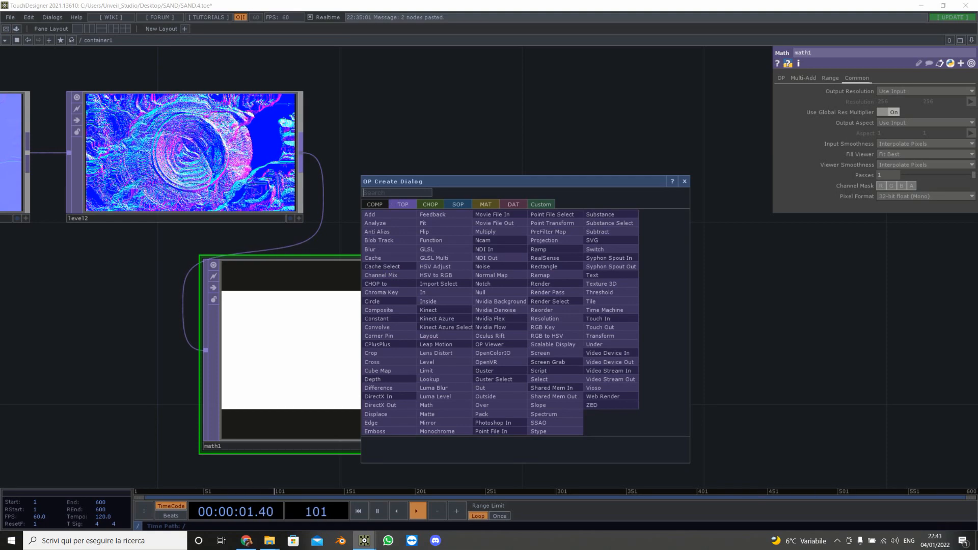
{"action": "type", "text": "co"}
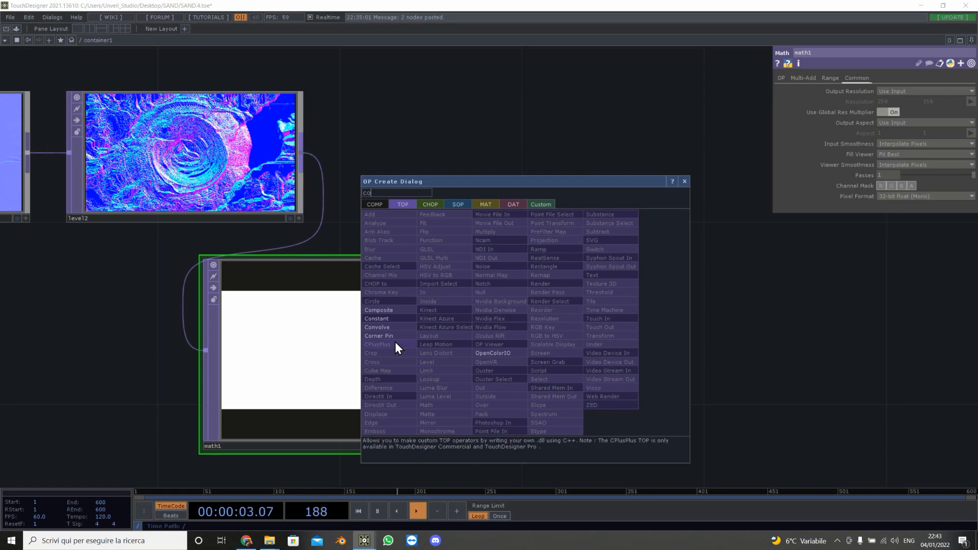
{"action": "left_click", "coordinate": [396, 311]}
{"action": "left_click", "coordinate": [709, 203]}
{"action": "left_click", "coordinate": [877, 133]}
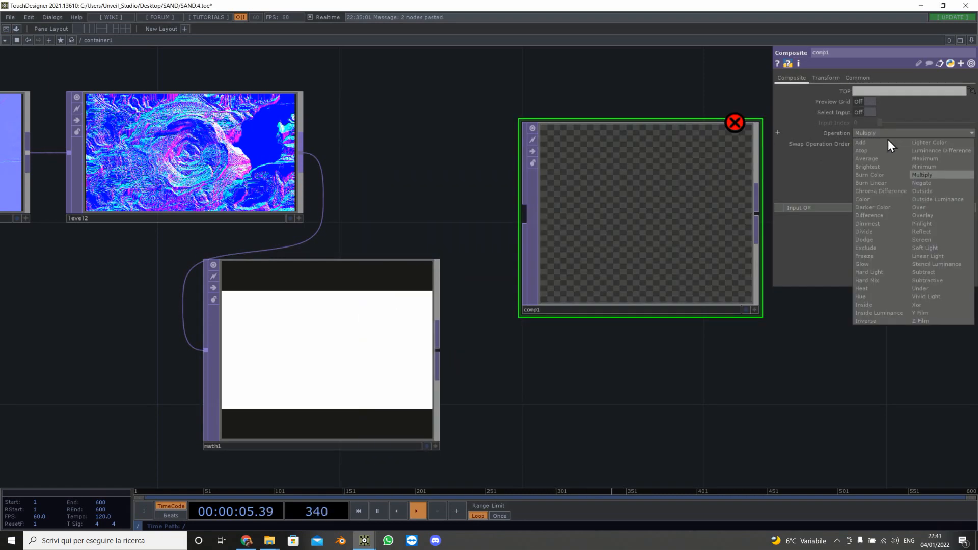
{"action": "left_click", "coordinate": [865, 232]}
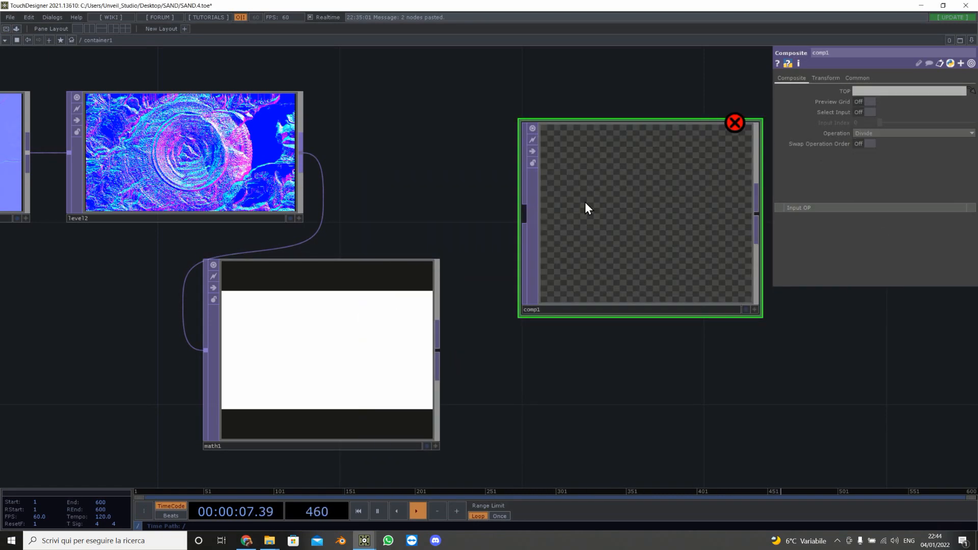
Step: Wire level2 and math1 into the composite node as its two inputs
{"action": "left_click_drag", "start_coordinate": [586, 207], "coordinate": [631, 163]}
{"action": "left_click_drag", "start_coordinate": [301, 153], "coordinate": [570, 169]}
{"action": "left_click_drag", "start_coordinate": [435, 359], "coordinate": [563, 202]}
{"action": "left_click_drag", "start_coordinate": [479, 301], "coordinate": [177, 304]}
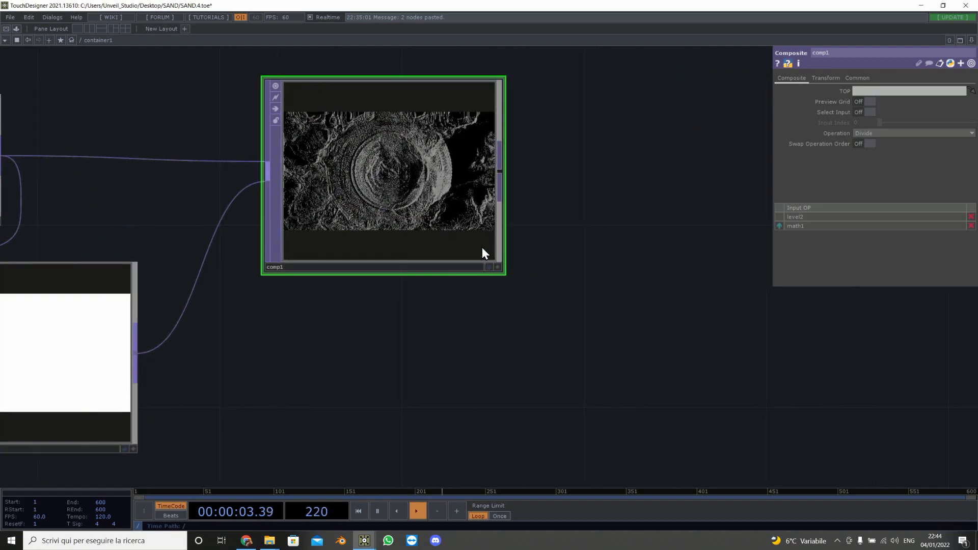
Step: Append a Null TOP after the composite node and display the null as the network background
{"action": "left_click", "coordinate": [489, 267]}
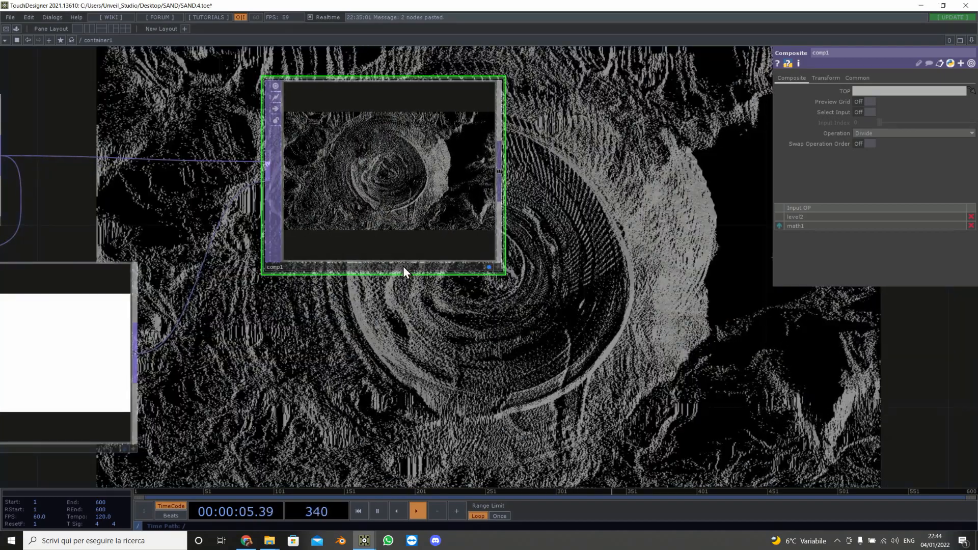
{"action": "scroll", "coordinate": [438, 272], "scroll_direction": "down", "scroll_amount": 5}
{"action": "right_click", "coordinate": [456, 237]}
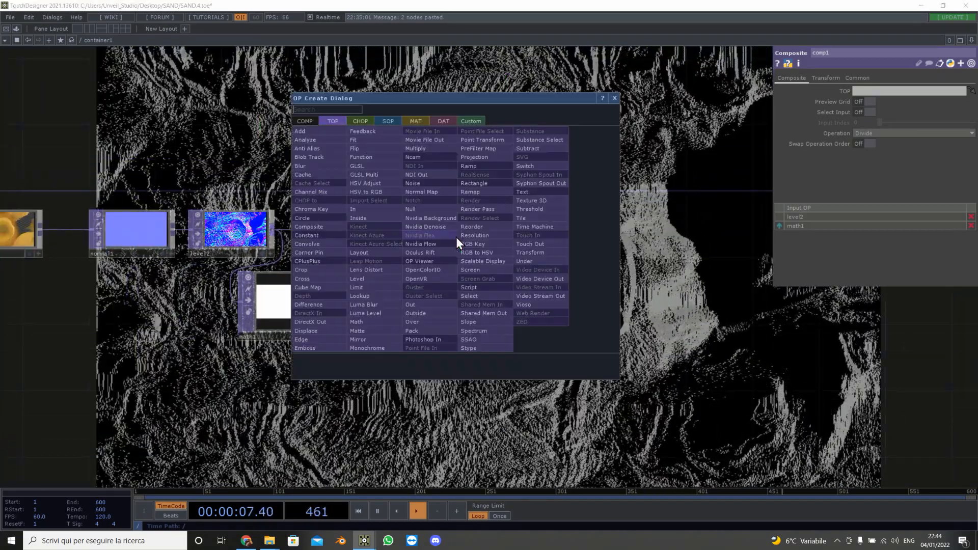
{"action": "left_click", "coordinate": [433, 209]}
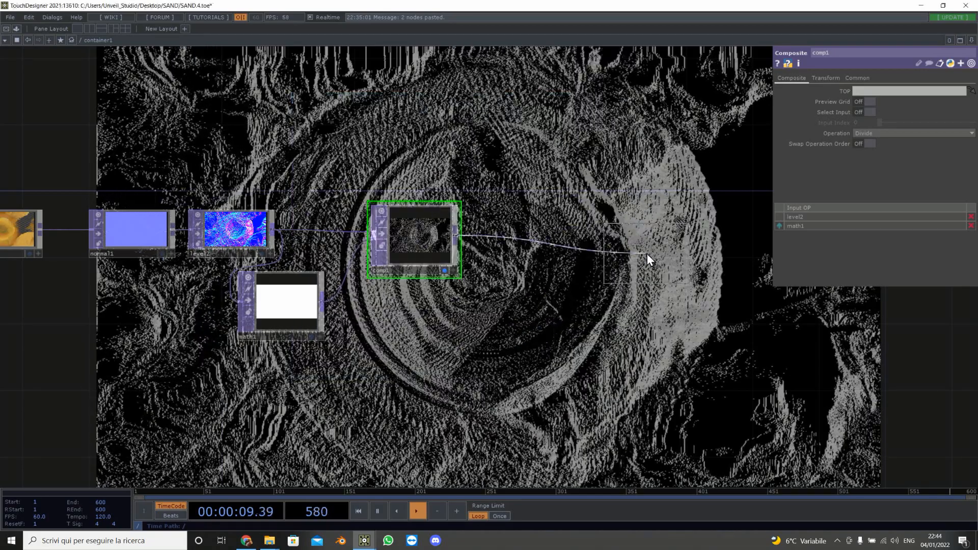
{"action": "left_click", "coordinate": [647, 251]}
{"action": "left_click", "coordinate": [444, 270]}
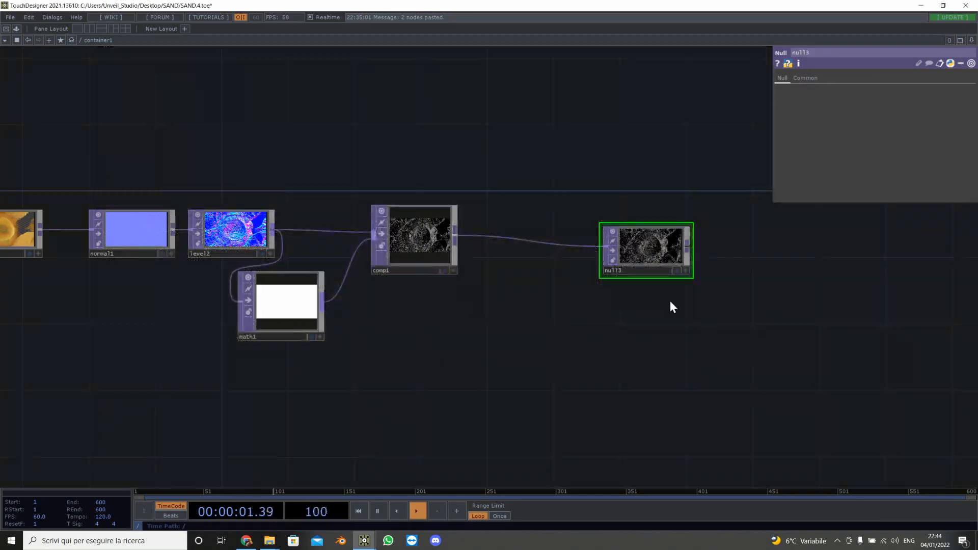
{"action": "left_click", "coordinate": [676, 272]}
Step: Rearrange the GLSL, movie file and transform nodes to make room at the start of the chain
{"action": "left_click_drag", "start_coordinate": [432, 368], "coordinate": [841, 380]}
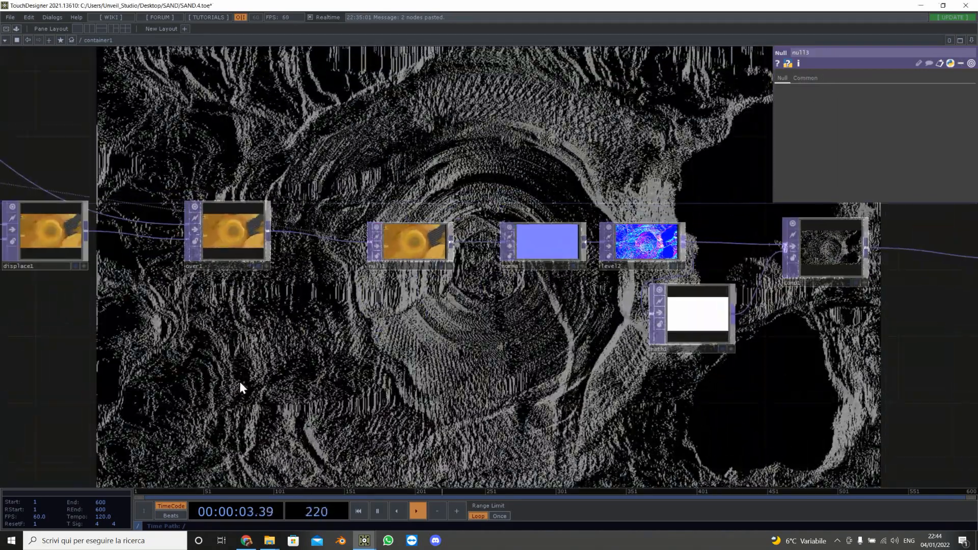
{"action": "left_click_drag", "start_coordinate": [239, 381], "coordinate": [840, 367]}
{"action": "scroll", "coordinate": [417, 376], "scroll_direction": "down", "scroll_amount": 6}
{"action": "left_click_drag", "start_coordinate": [592, 375], "coordinate": [779, 379]}
{"action": "left_click_drag", "start_coordinate": [604, 379], "coordinate": [731, 377]}
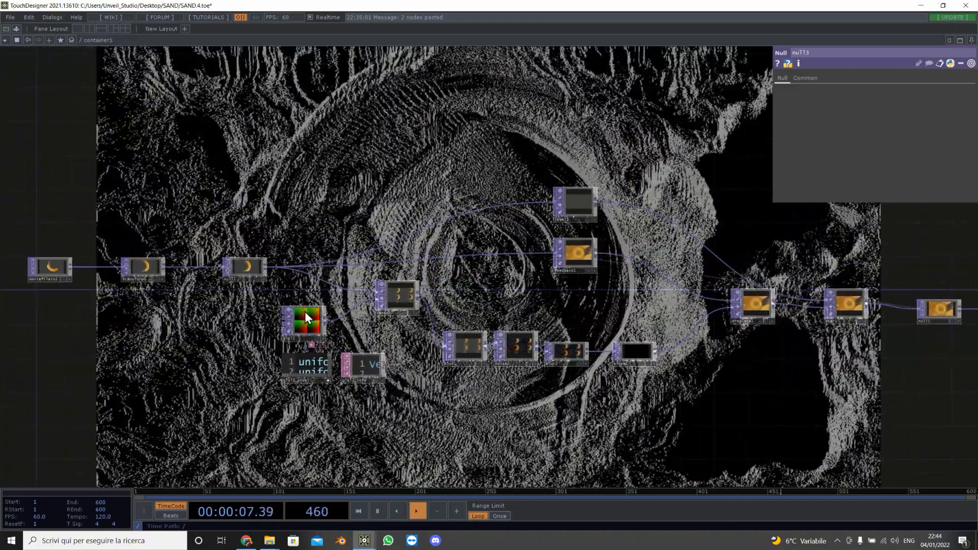
{"action": "left_click_drag", "start_coordinate": [308, 320], "coordinate": [95, 344]}
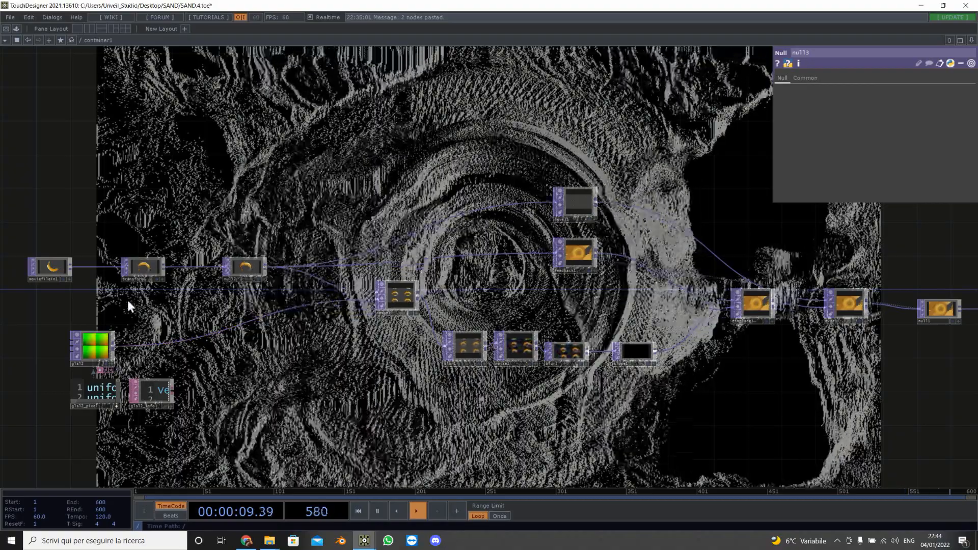
{"action": "left_click_drag", "start_coordinate": [127, 297], "coordinate": [638, 302]}
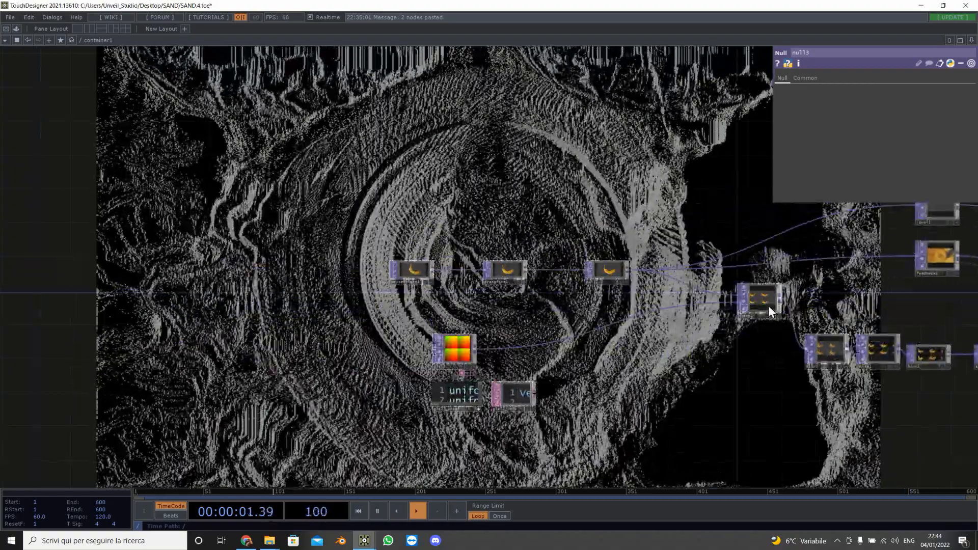
{"action": "left_click_drag", "start_coordinate": [765, 306], "coordinate": [699, 322]}
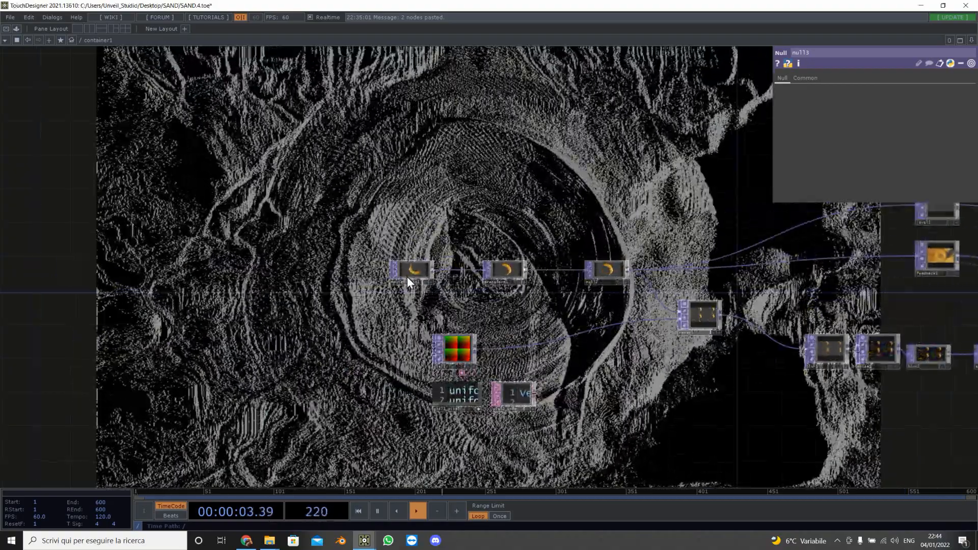
{"action": "left_click_drag", "start_coordinate": [393, 266], "coordinate": [333, 248]}
{"action": "key", "text": "Tab"}
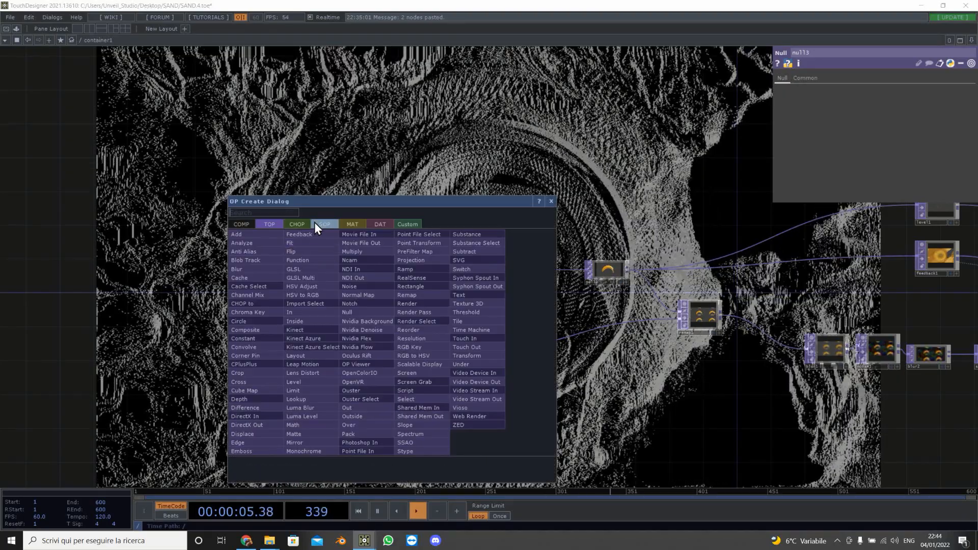
{"action": "type", "text": "Ci"}
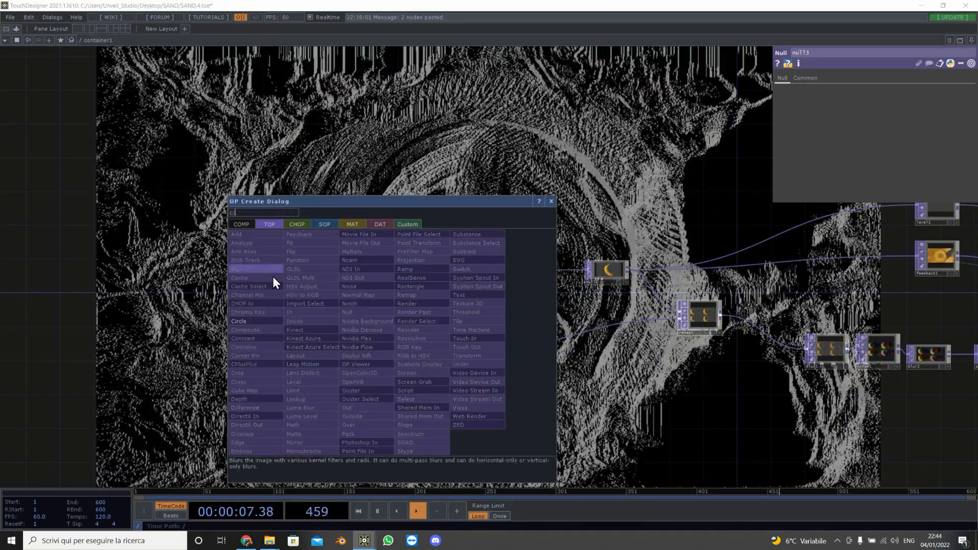
{"action": "left_click", "coordinate": [258, 330]}
{"action": "left_click", "coordinate": [286, 331]}
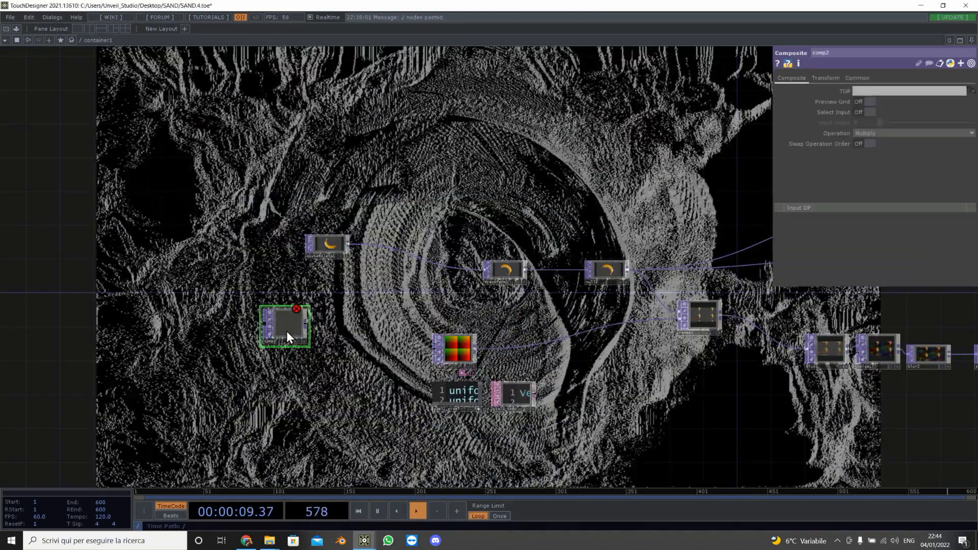
{"action": "key", "text": "Delete"}
Step: Add a Circle TOP near the start of the chain
{"action": "key", "text": "Tab"}
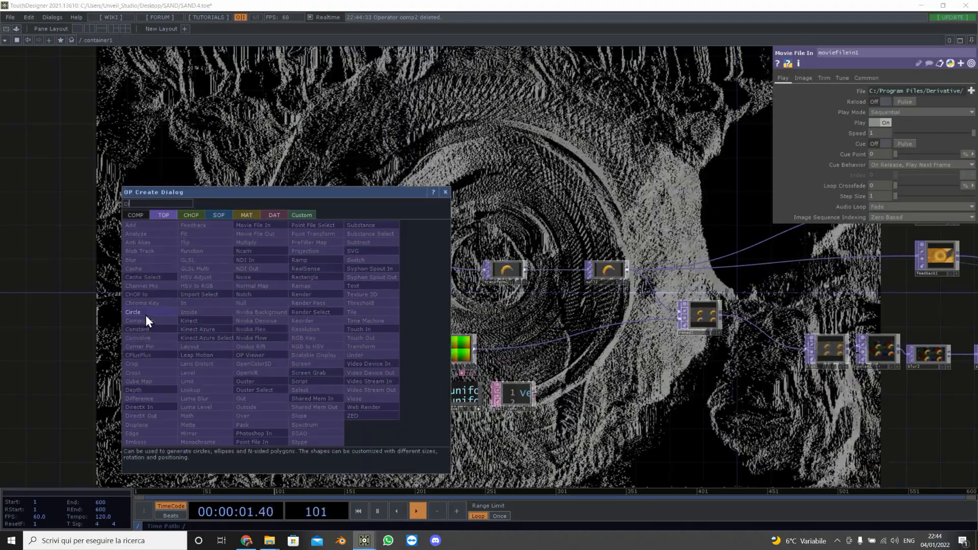
{"action": "left_click", "coordinate": [146, 317]}
{"action": "left_click", "coordinate": [283, 313]}
Step: Append a Fit TOP after the circle and set its resolution to 1280 x 720
{"action": "key", "text": "Tab"}
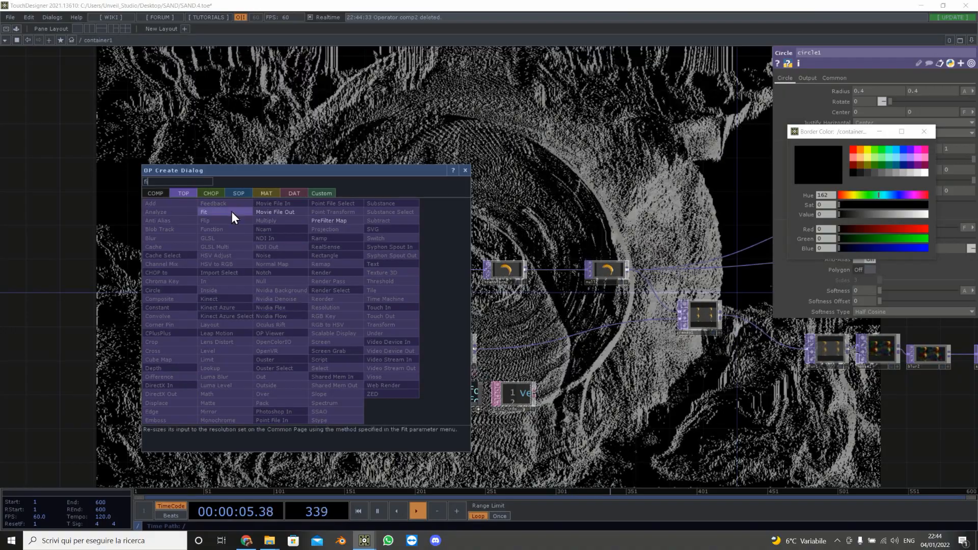
{"action": "left_click", "coordinate": [232, 212]}
{"action": "left_click", "coordinate": [353, 300]}
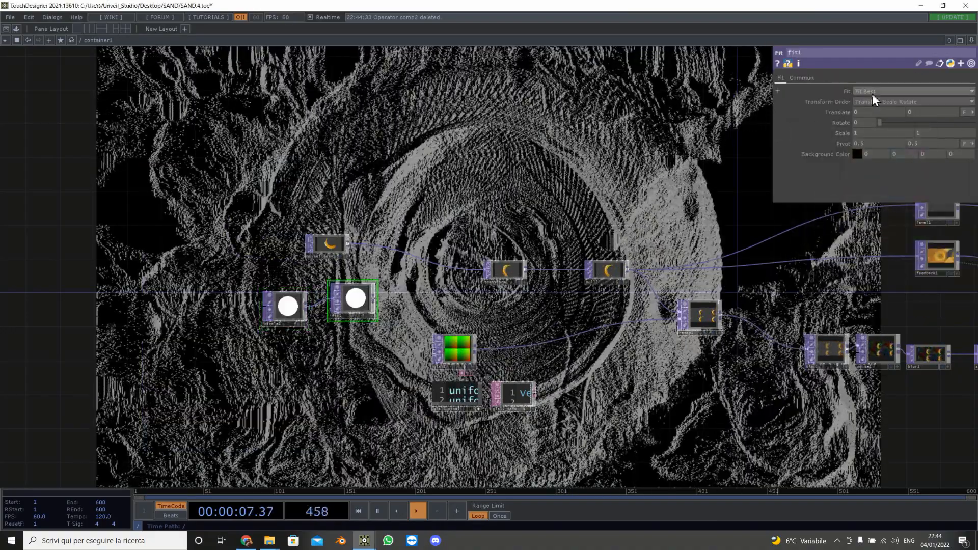
{"action": "left_click", "coordinate": [804, 77]}
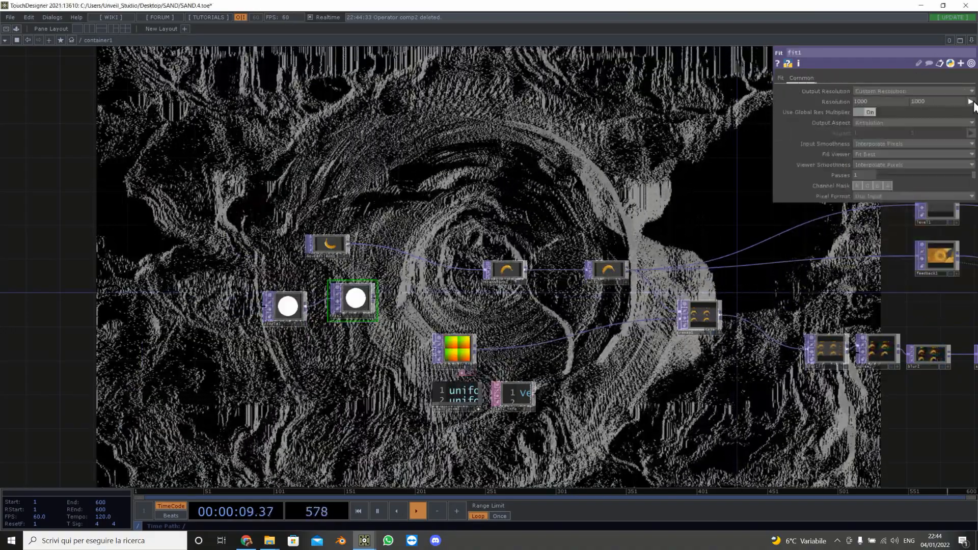
{"action": "left_click", "coordinate": [970, 101]}
{"action": "left_click", "coordinate": [921, 171]}
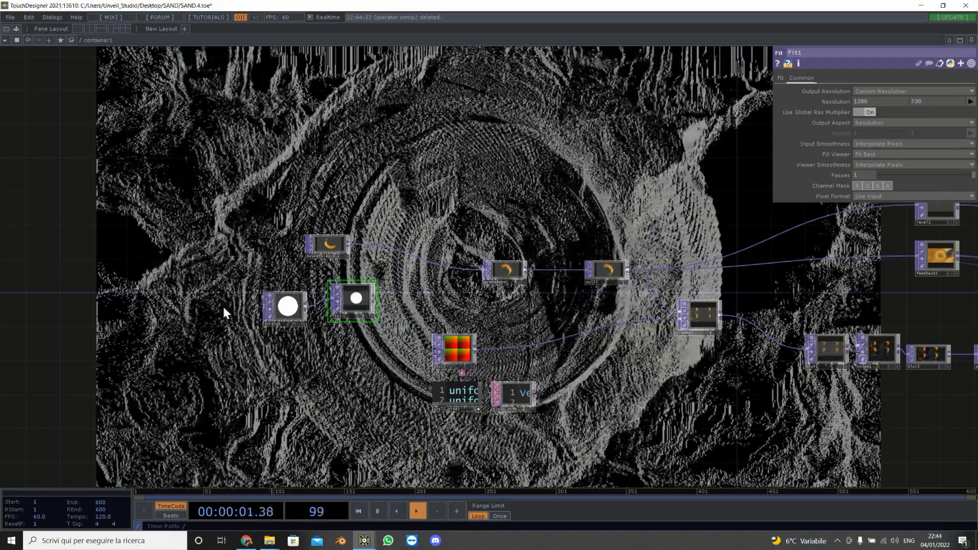
Step: Connect fit1 into transform1's input in place of the movie file
{"action": "scroll", "coordinate": [362, 299], "scroll_direction": "up", "scroll_amount": 5}
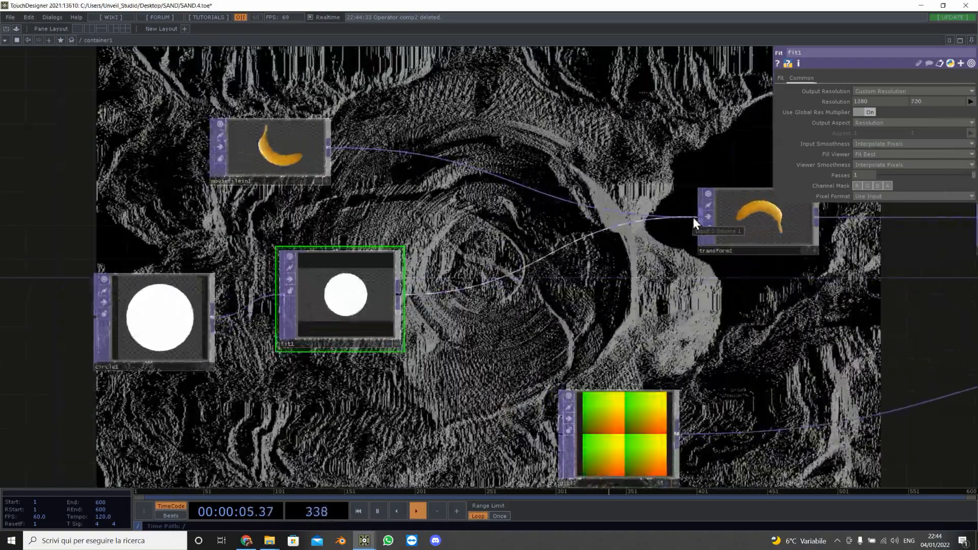
{"action": "left_click", "coordinate": [693, 217]}
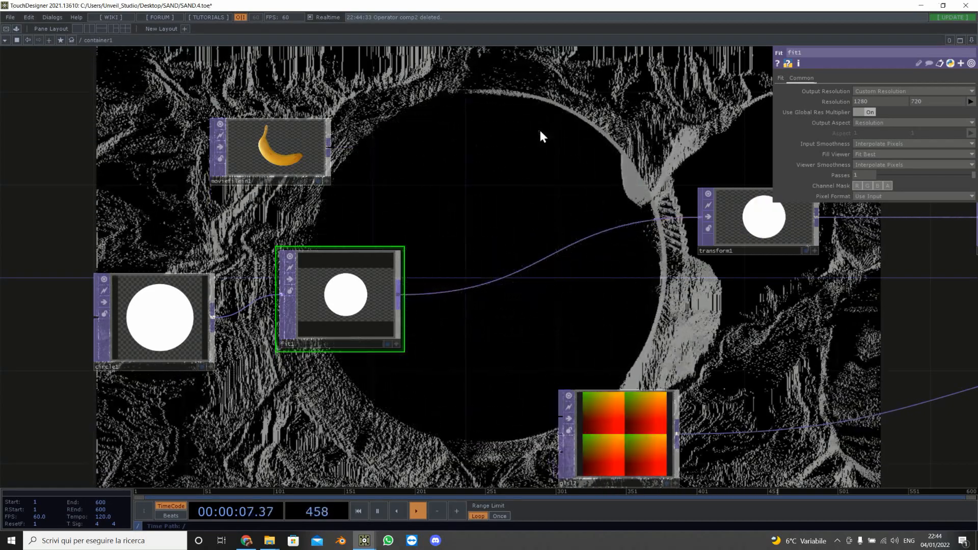
Step: Set the circle's softness to about 0.168
{"action": "scroll", "coordinate": [552, 165], "scroll_direction": "down", "scroll_amount": 4}
{"action": "left_click", "coordinate": [360, 245]}
{"action": "left_click", "coordinate": [787, 191]}
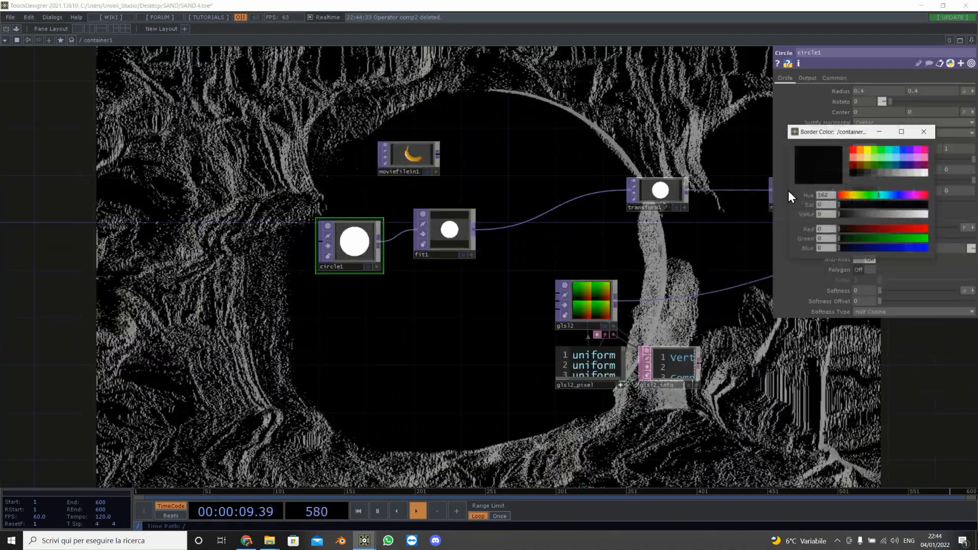
{"action": "left_click", "coordinate": [931, 132]}
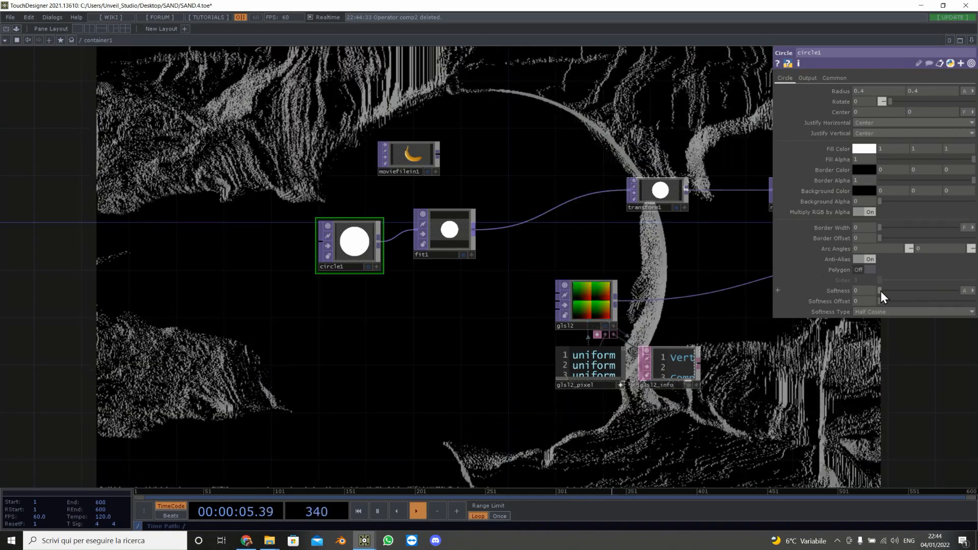
{"action": "left_click_drag", "start_coordinate": [881, 291], "coordinate": [937, 289]}
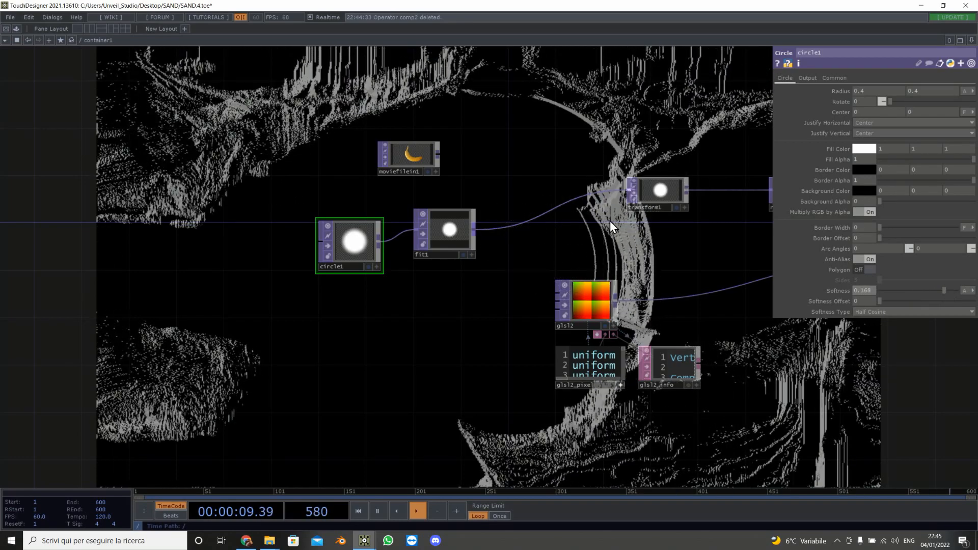
Step: Insert an Edge TOP on the link between fit1 and transform1
{"action": "right_click", "coordinate": [544, 215]}
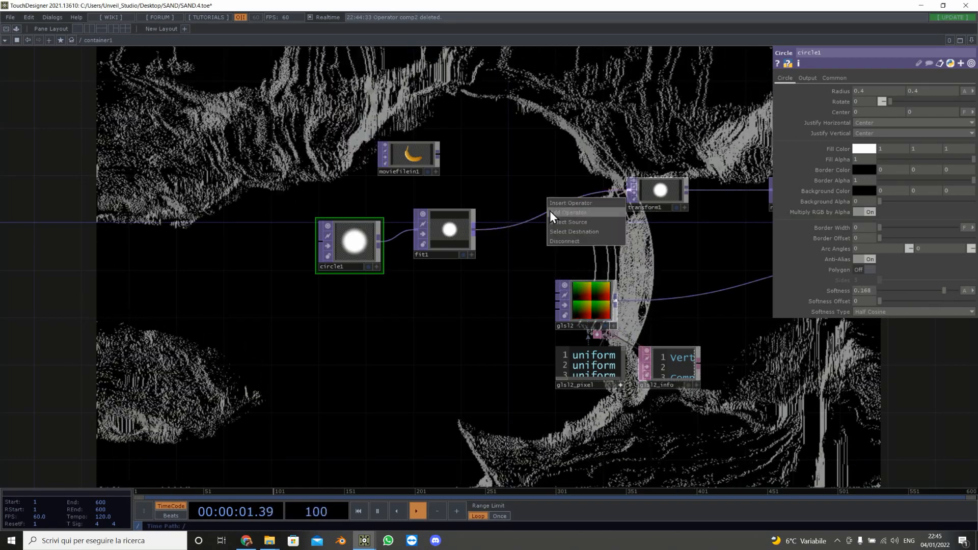
{"action": "left_click", "coordinate": [561, 203]}
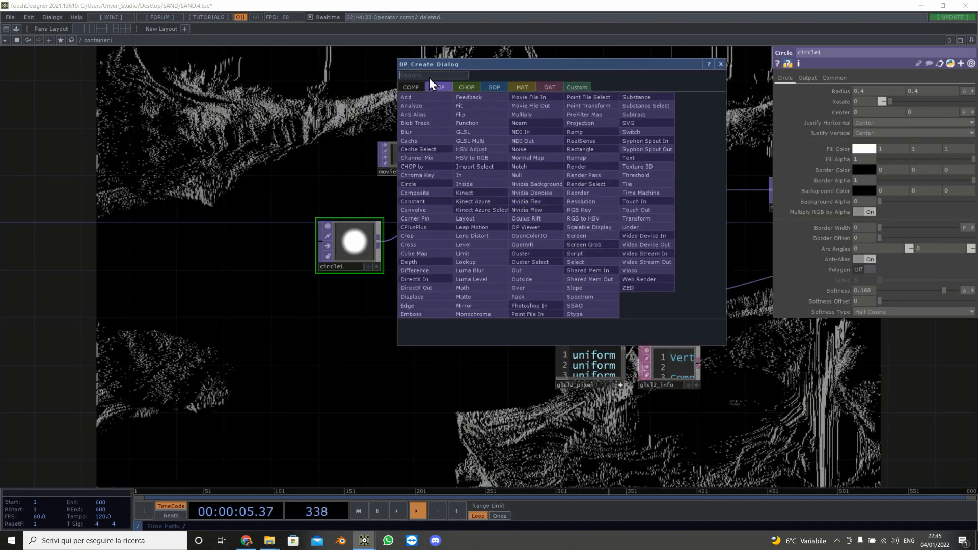
{"action": "type", "text": "ed"}
{"action": "left_click", "coordinate": [410, 307]}
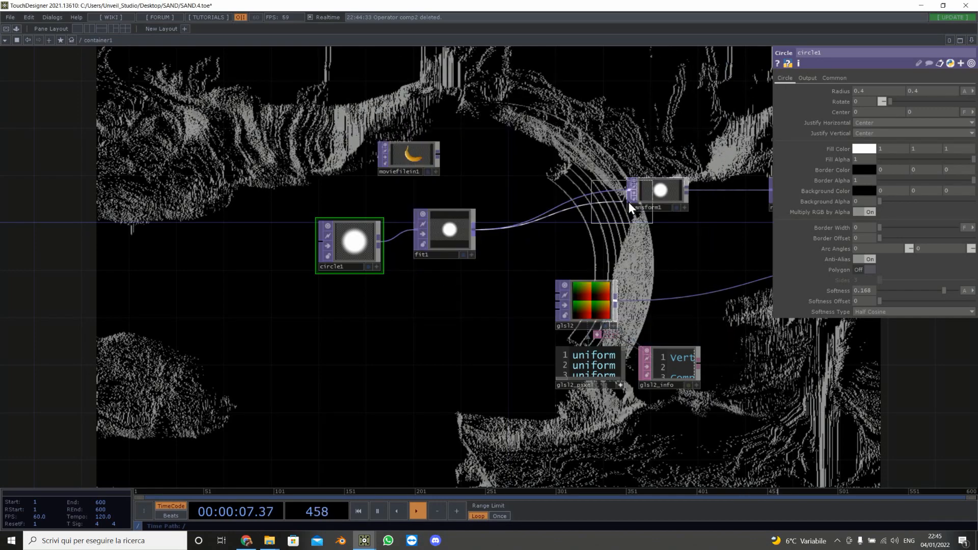
{"action": "left_click", "coordinate": [545, 219]}
Step: Set the edge color to red and turn on Comp Over Input for edge1
{"action": "scroll", "coordinate": [549, 222], "scroll_direction": "up", "scroll_amount": 5}
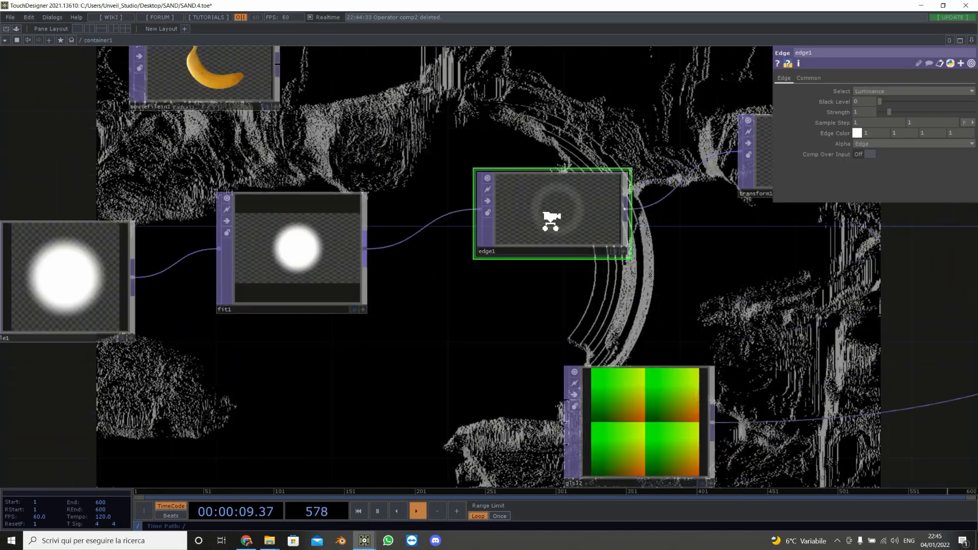
{"action": "left_click", "coordinate": [858, 133]}
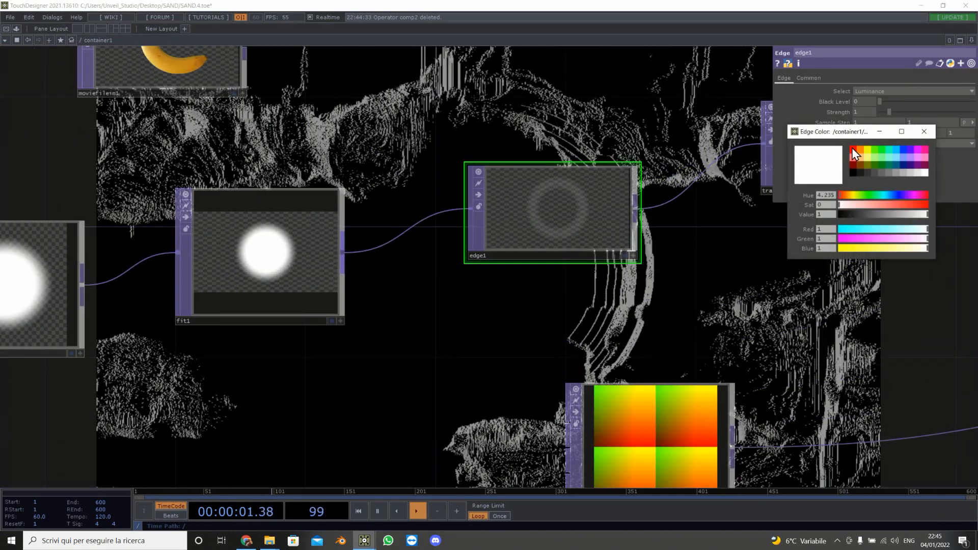
{"action": "left_click", "coordinate": [853, 149]}
{"action": "mouse_move", "coordinate": [843, 196]}
{"action": "left_mouse_down"}
{"action": "mouse_move", "coordinate": [929, 197]}
{"action": "mouse_move", "coordinate": [838, 198]}
{"action": "left_mouse_up"}
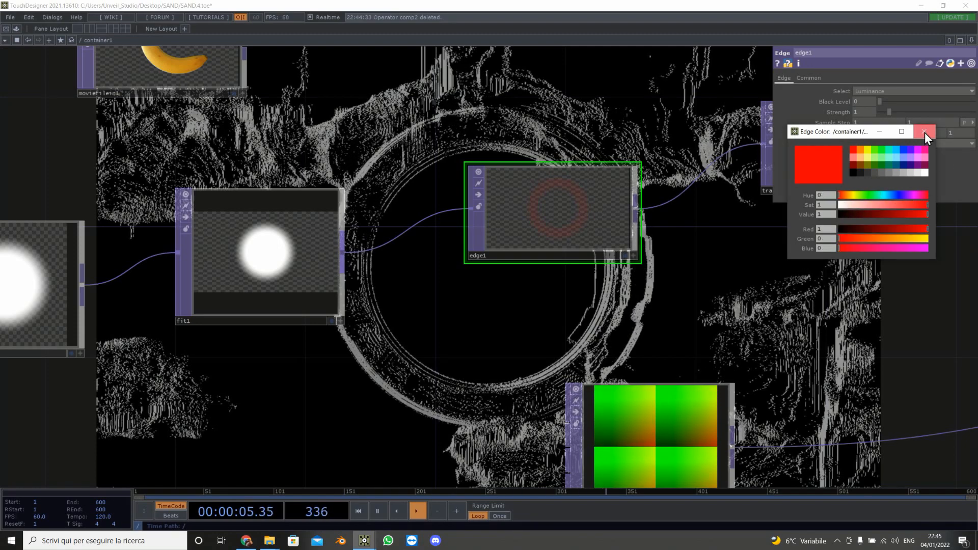
{"action": "left_click", "coordinate": [863, 154]}
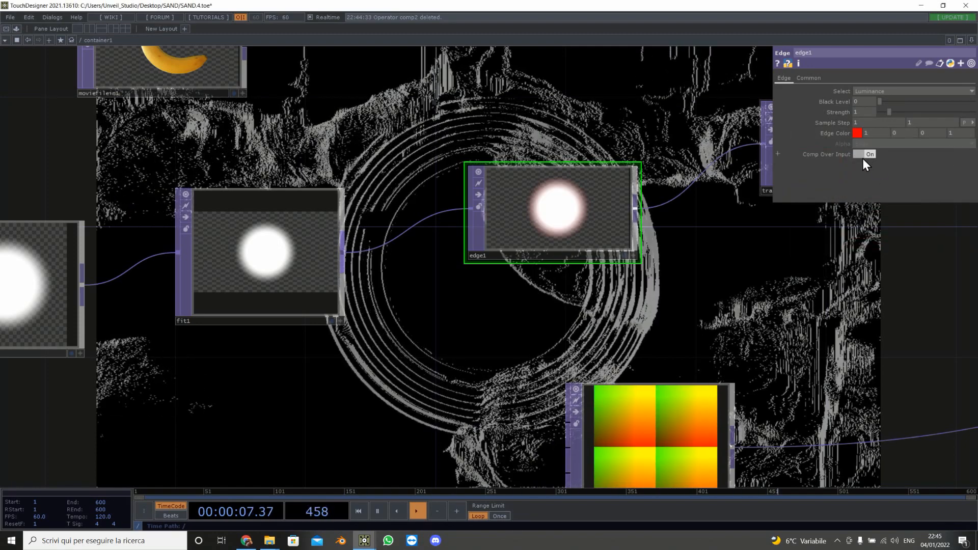
Step: Copy the rotate expression from transform1
{"action": "scroll", "coordinate": [358, 362], "scroll_direction": "down", "scroll_amount": 5}
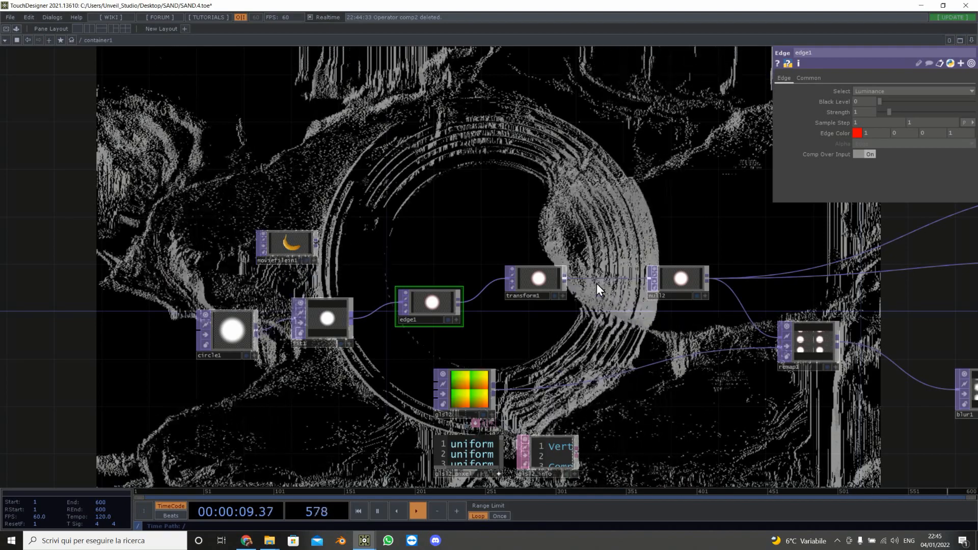
{"action": "left_click", "coordinate": [536, 280]}
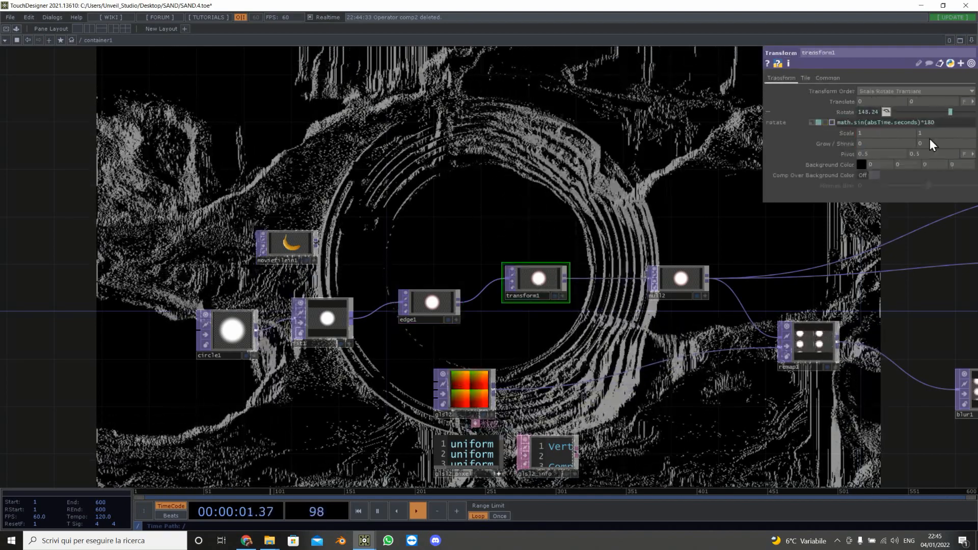
{"action": "left_click_drag", "start_coordinate": [919, 124], "coordinate": [795, 126]}
{"action": "key", "text": "ctrl+c"}
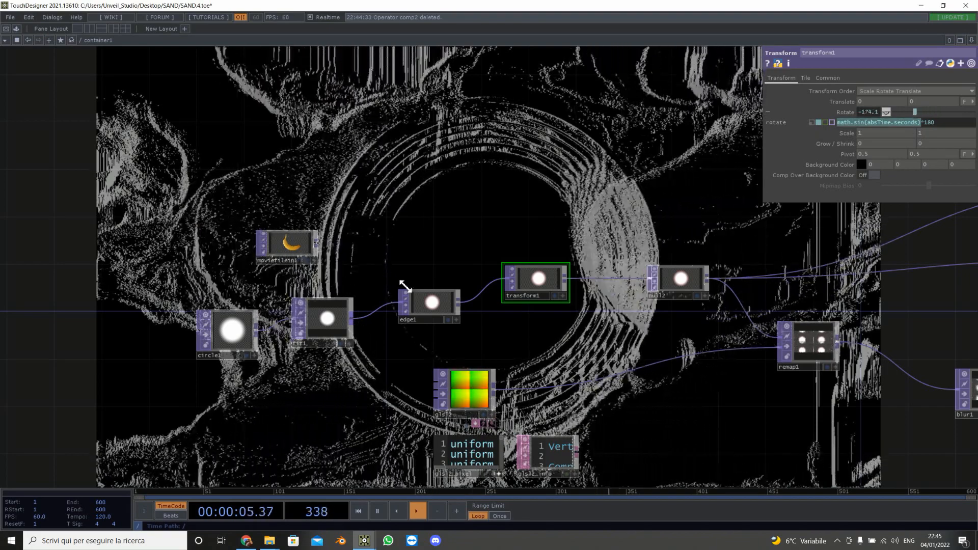
Step: Drive the circle's radius X and Y with the expression math.sin(absTime.seconds)*.4
{"action": "left_click", "coordinate": [230, 330]}
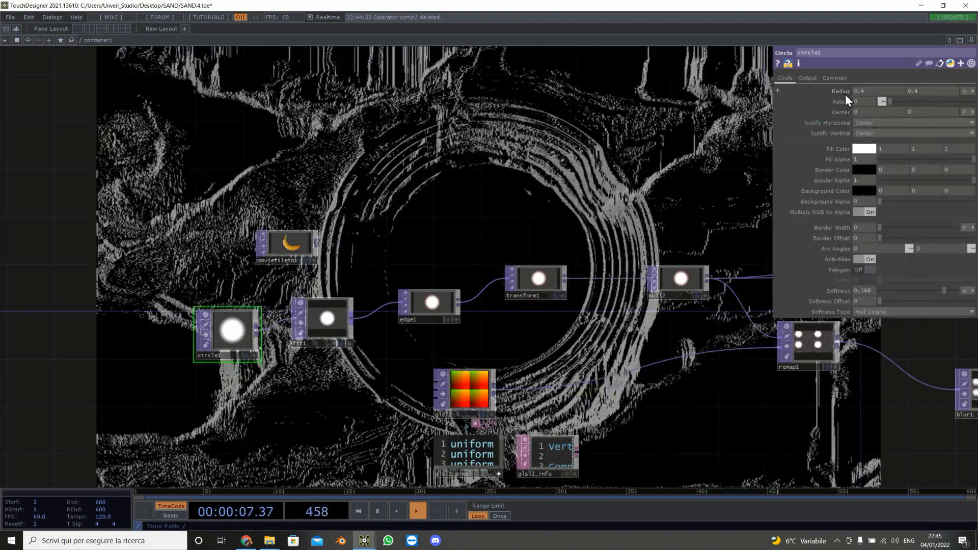
{"action": "left_click", "coordinate": [843, 92]}
{"action": "key", "text": "ctrl+v"}
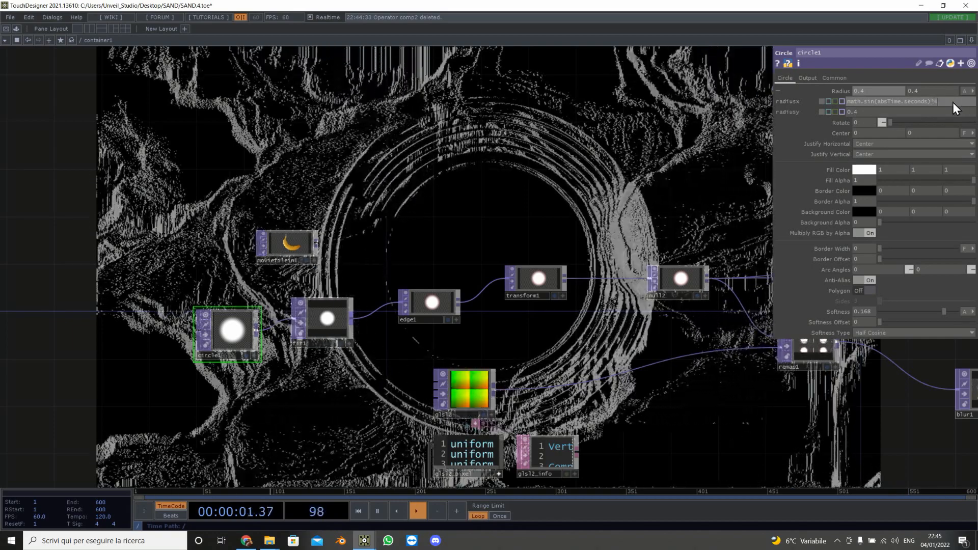
{"action": "left_click", "coordinate": [932, 102]}
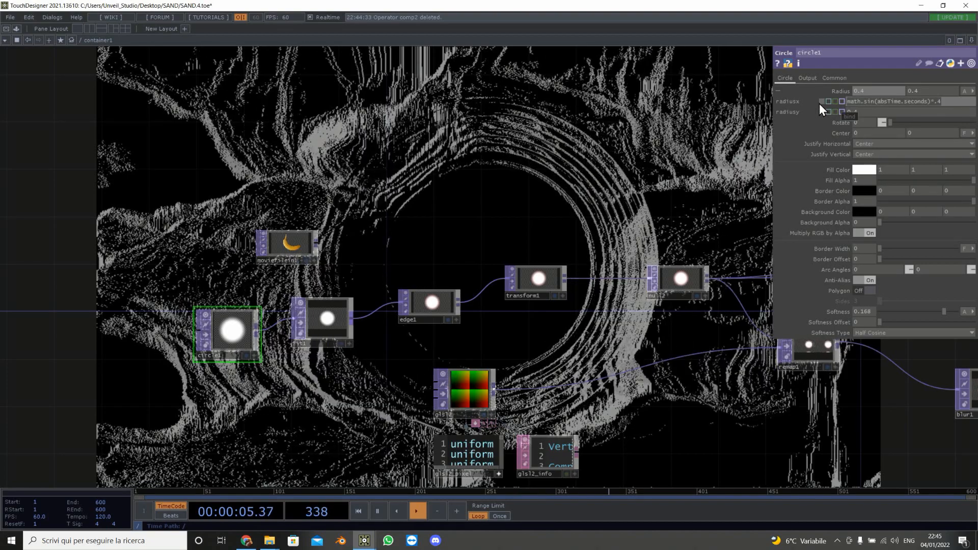
{"action": "left_click_drag", "start_coordinate": [875, 112], "coordinate": [804, 112]}
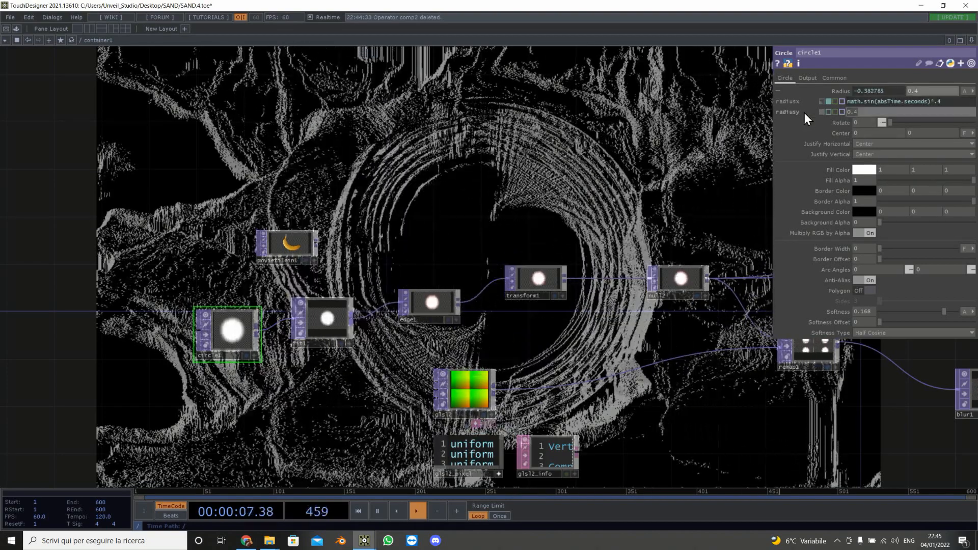
{"action": "type", "text": "math.sin(absTime.seconds)*.4"}
{"action": "left_click", "coordinate": [644, 128]}
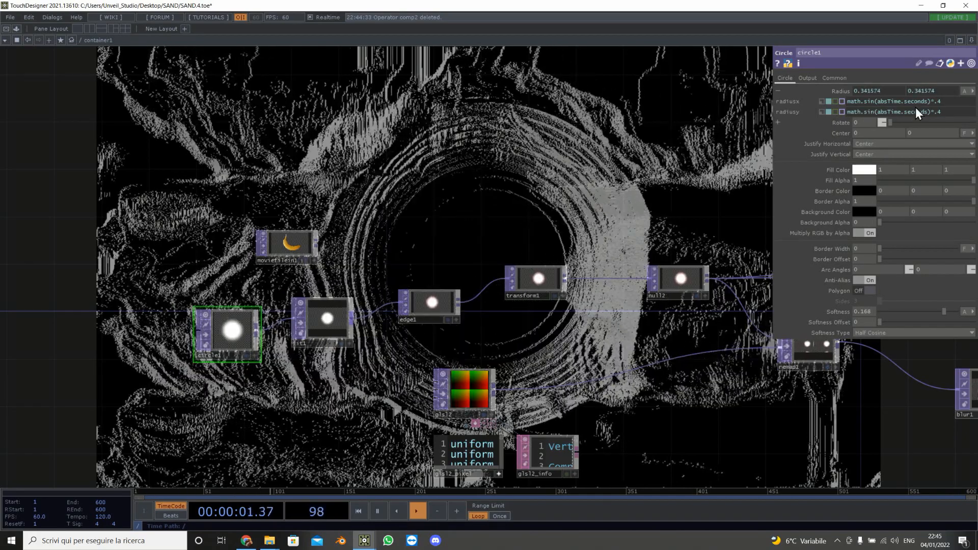
Step: Slow both radius expressions to math.sin(absTime.seconds/5)*.4
{"action": "left_click", "coordinate": [927, 103]}
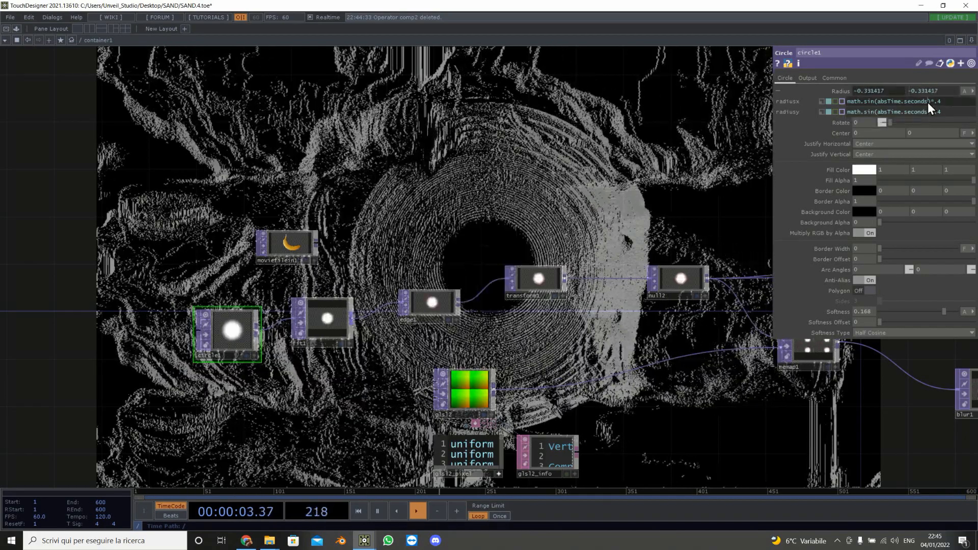
{"action": "type", "text": "/5"}
{"action": "key", "text": "Return"}
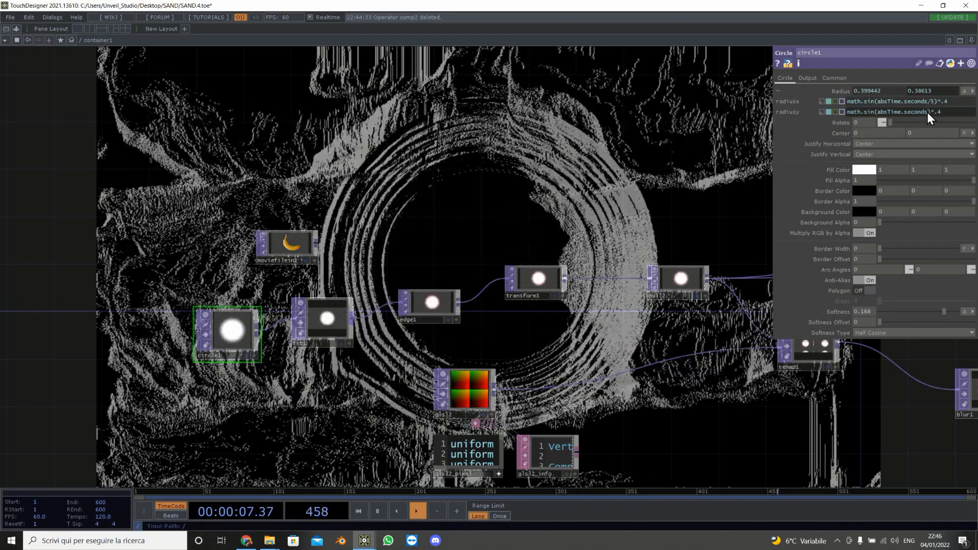
{"action": "left_click", "coordinate": [927, 112]}
{"action": "type", "text": "/5"}
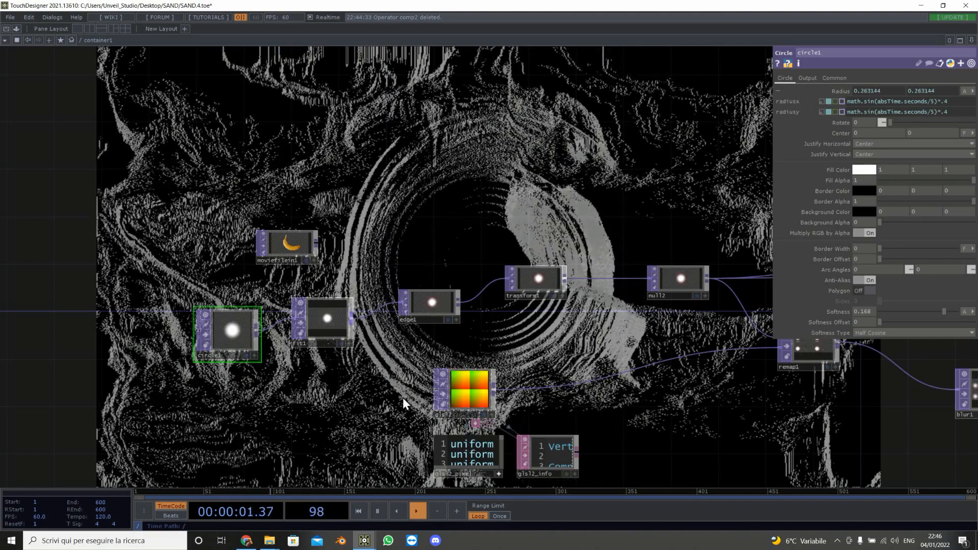
Step: Set displace1's displace weight to about 1.1
{"action": "left_click_drag", "start_coordinate": [387, 331], "coordinate": [97, 310]}
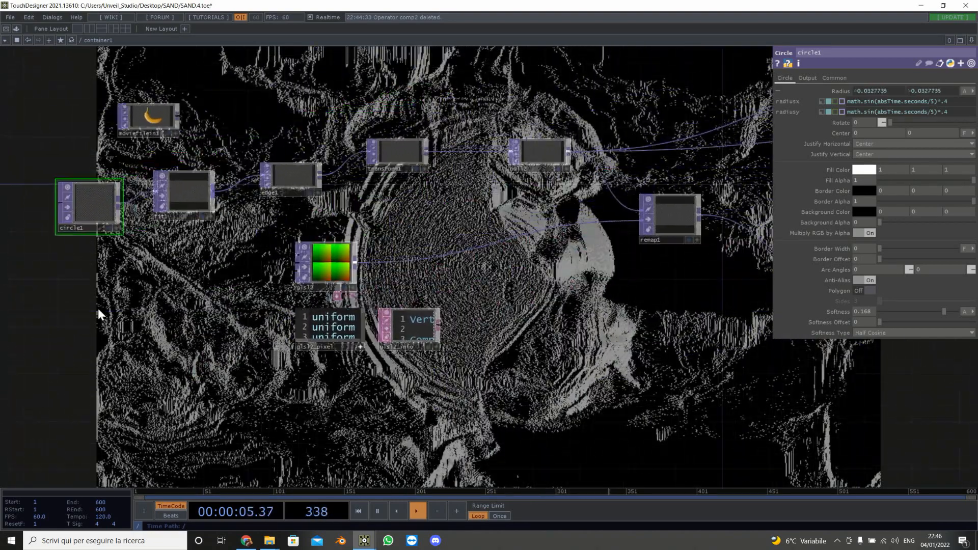
{"action": "left_click_drag", "start_coordinate": [503, 330], "coordinate": [259, 338]}
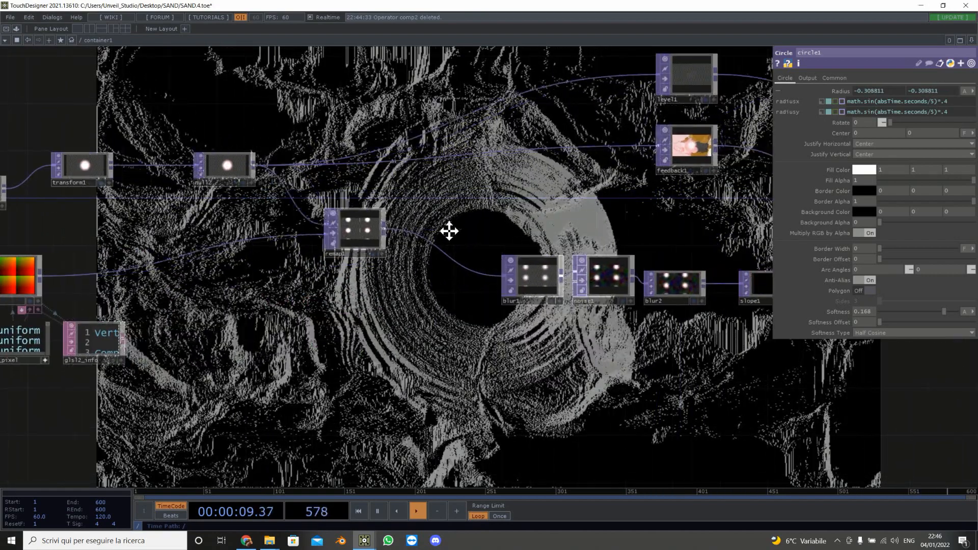
{"action": "left_click_drag", "start_coordinate": [448, 229], "coordinate": [183, 239]}
{"action": "left_click_drag", "start_coordinate": [636, 229], "coordinate": [371, 235]}
{"action": "left_click", "coordinate": [414, 228]}
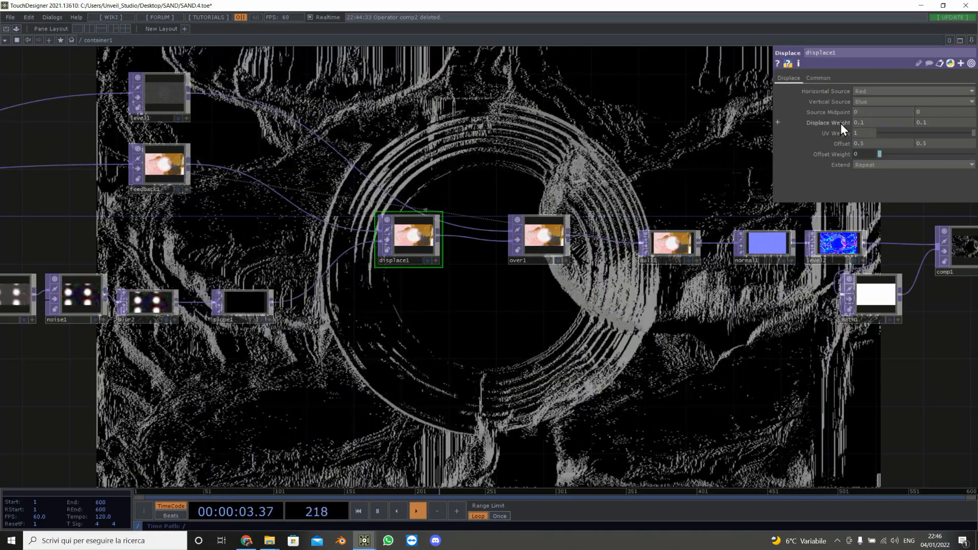
{"action": "left_click_drag", "start_coordinate": [841, 122], "coordinate": [843, 108]}
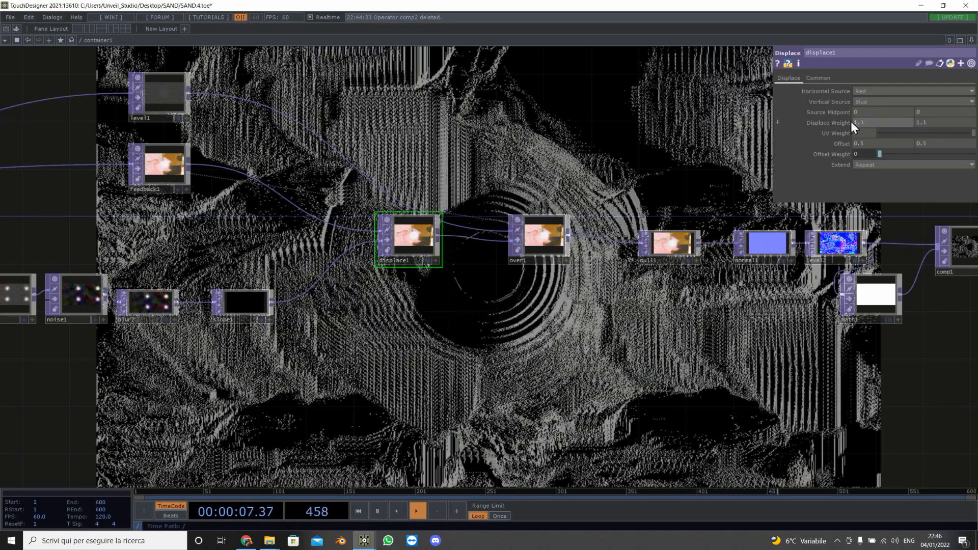
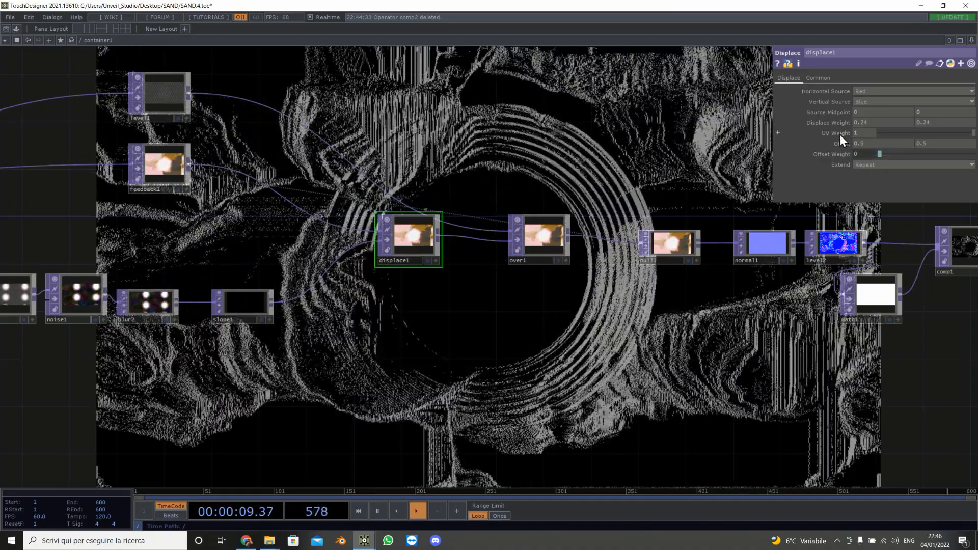
Step: Fine-tune displace1's UV weight to about 0.998 and offset weight to about 0.002
{"action": "middle_click_drag", "start_coordinate": [839, 134], "coordinate": [852, 155]}
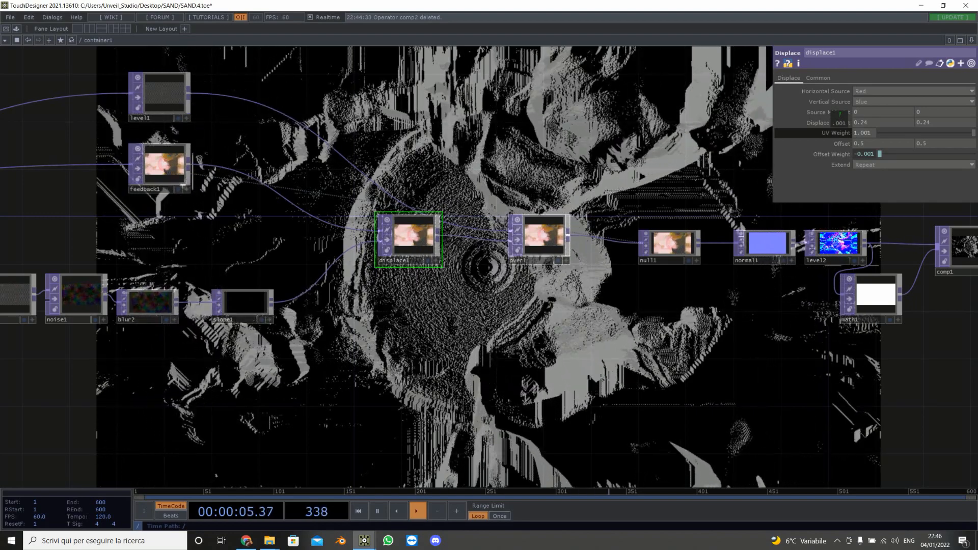
{"action": "middle_click_drag", "start_coordinate": [851, 154], "coordinate": [837, 154]}
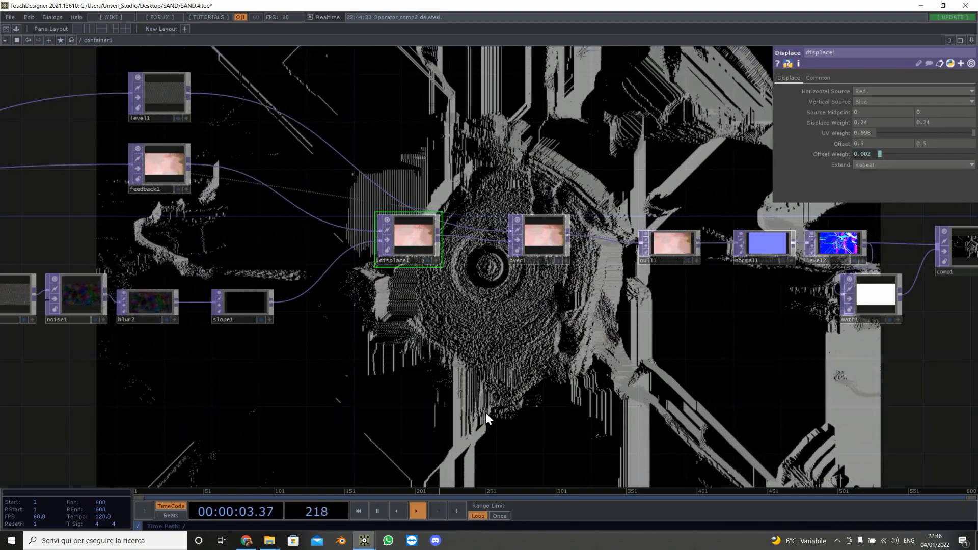
Step: Set circle1's pixel format to 32-bit float (RGBA)
{"action": "left_click_drag", "start_coordinate": [557, 366], "coordinate": [333, 363]}
{"action": "scroll", "coordinate": [341, 364], "scroll_direction": "down", "scroll_amount": 7}
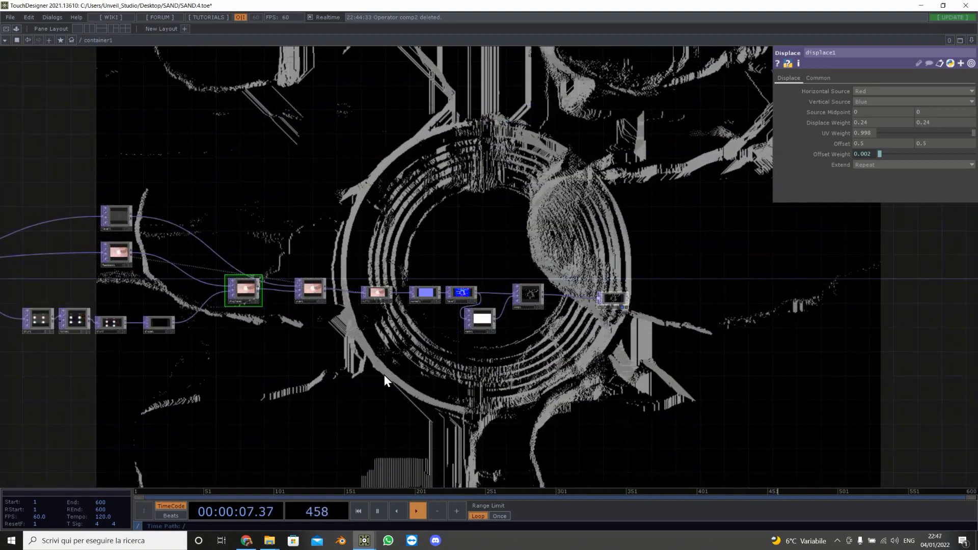
{"action": "left_click_drag", "start_coordinate": [409, 228], "coordinate": [627, 228]}
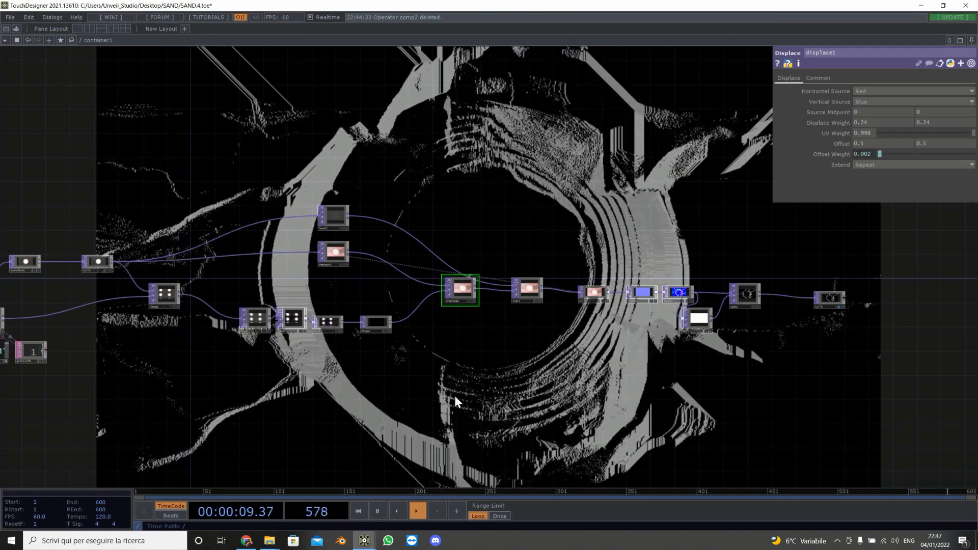
{"action": "left_click_drag", "start_coordinate": [576, 400], "coordinate": [975, 391]}
{"action": "scroll", "coordinate": [306, 281], "scroll_direction": "up", "scroll_amount": 7}
{"action": "left_click", "coordinate": [306, 281]}
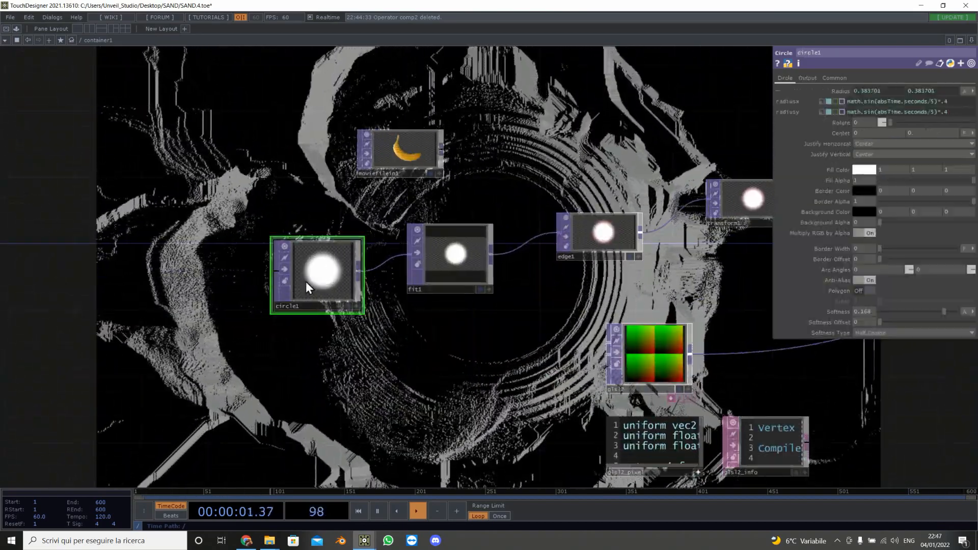
{"action": "left_click", "coordinate": [837, 78]}
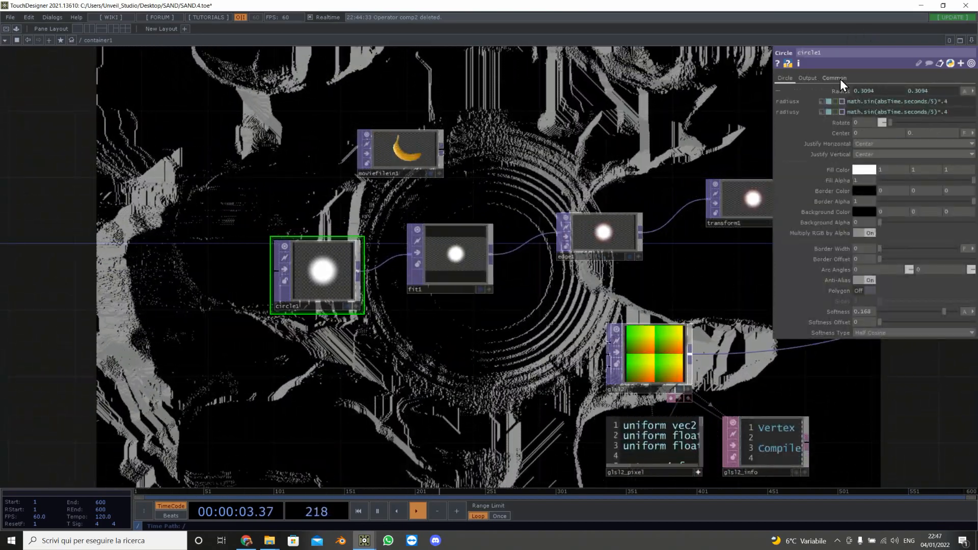
{"action": "left_click", "coordinate": [909, 196]}
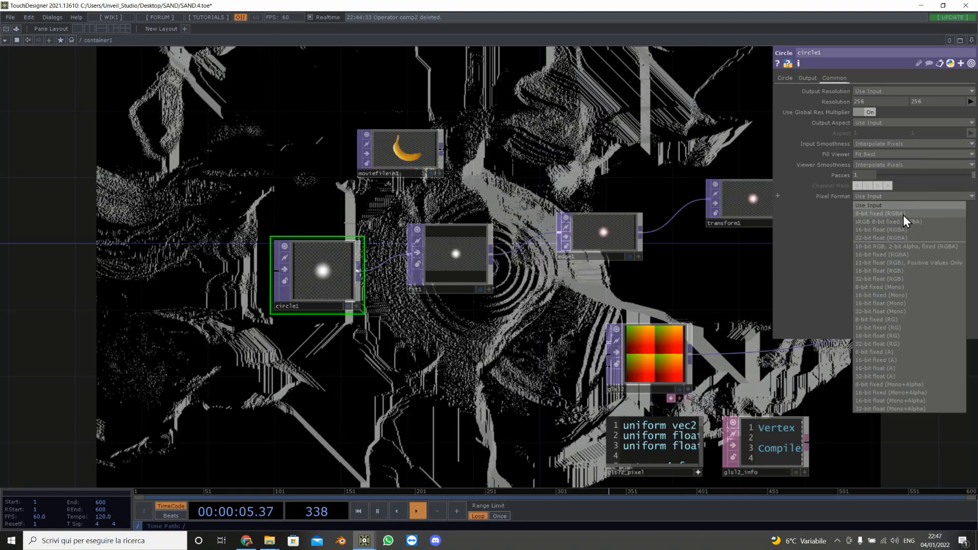
{"action": "left_click", "coordinate": [903, 215]}
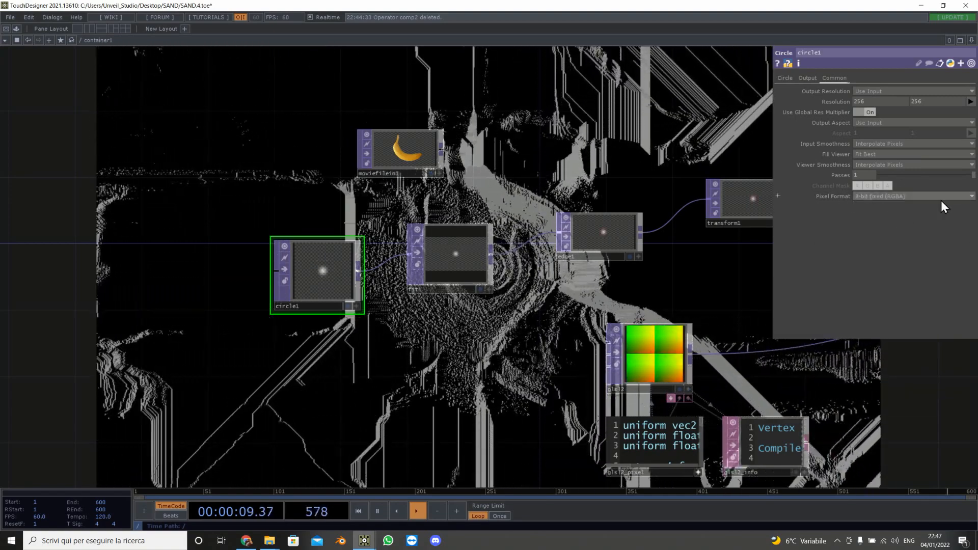
{"action": "left_click", "coordinate": [937, 198]}
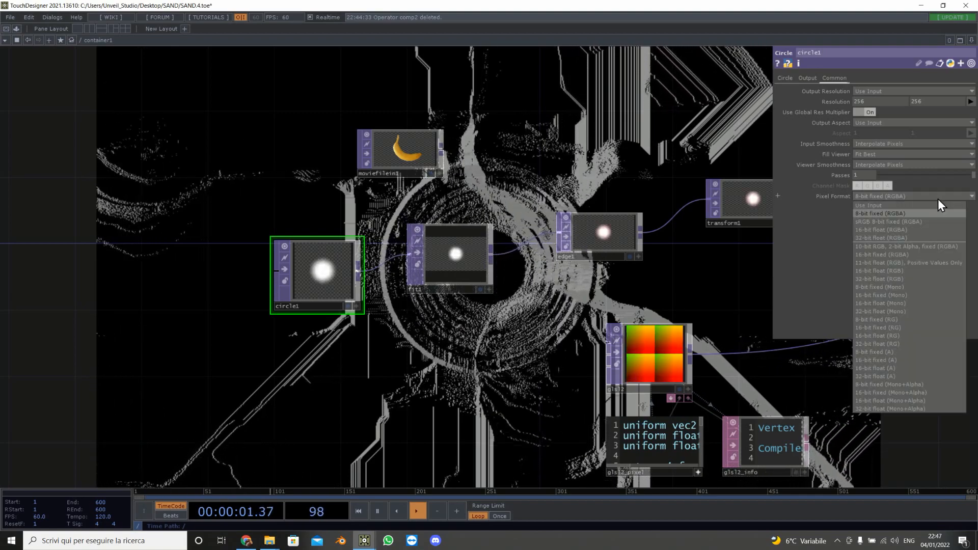
{"action": "left_click", "coordinate": [929, 238]}
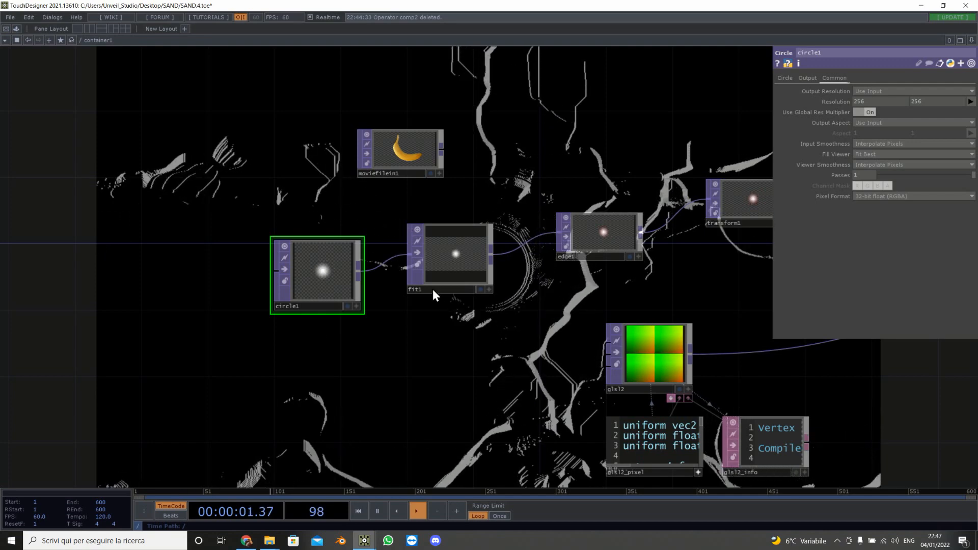
Step: Pan along the network to examine the chain from circle1 through feedback1 to null3
{"action": "left_click_drag", "start_coordinate": [425, 301], "coordinate": [118, 256]}
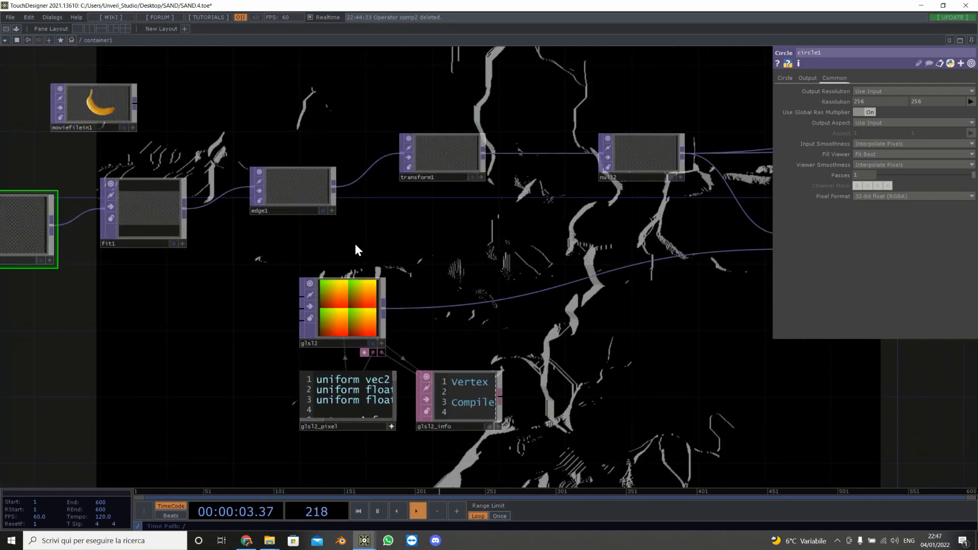
{"action": "left_click_drag", "start_coordinate": [82, 308], "coordinate": [223, 260]}
{"action": "middle_click_drag", "start_coordinate": [144, 180], "coordinate": [182, 189]}
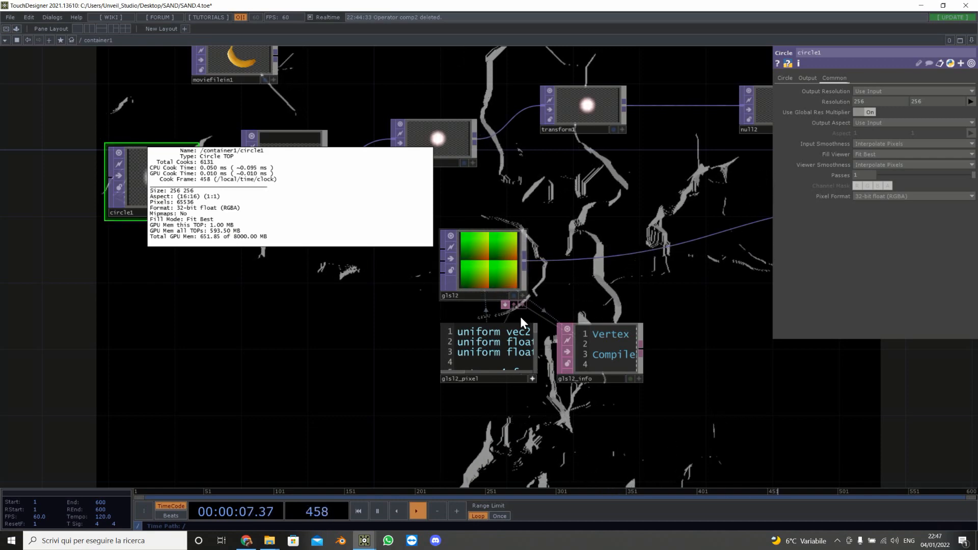
{"action": "left_click_drag", "start_coordinate": [682, 280], "coordinate": [46, 288]}
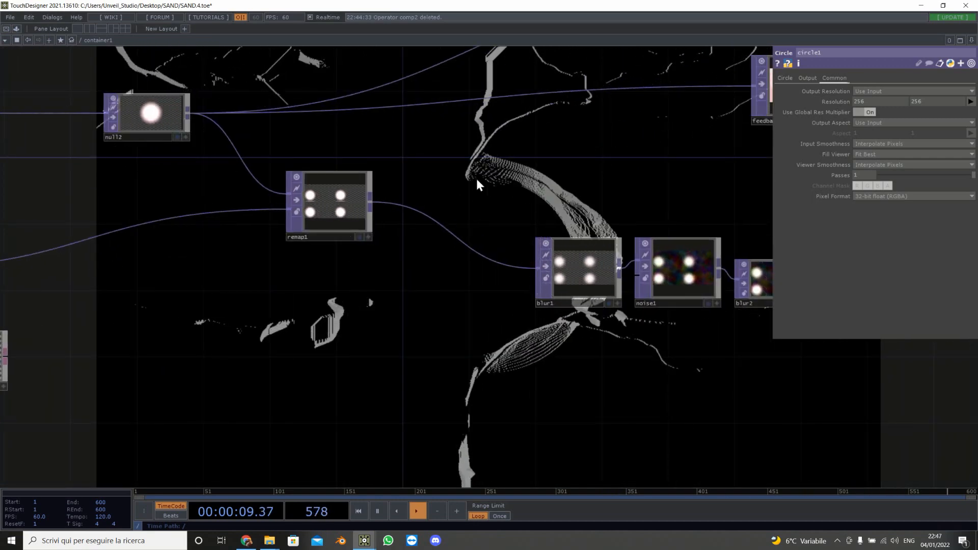
{"action": "left_click_drag", "start_coordinate": [477, 179], "coordinate": [180, 379]}
{"action": "mouse_move", "coordinate": [508, 286]}
{"action": "middle_mouse_down"}
{"action": "mouse_move", "coordinate": [567, 319]}
{"action": "mouse_move", "coordinate": [494, 296]}
{"action": "middle_mouse_up"}
{"action": "left_click", "coordinate": [494, 296]}
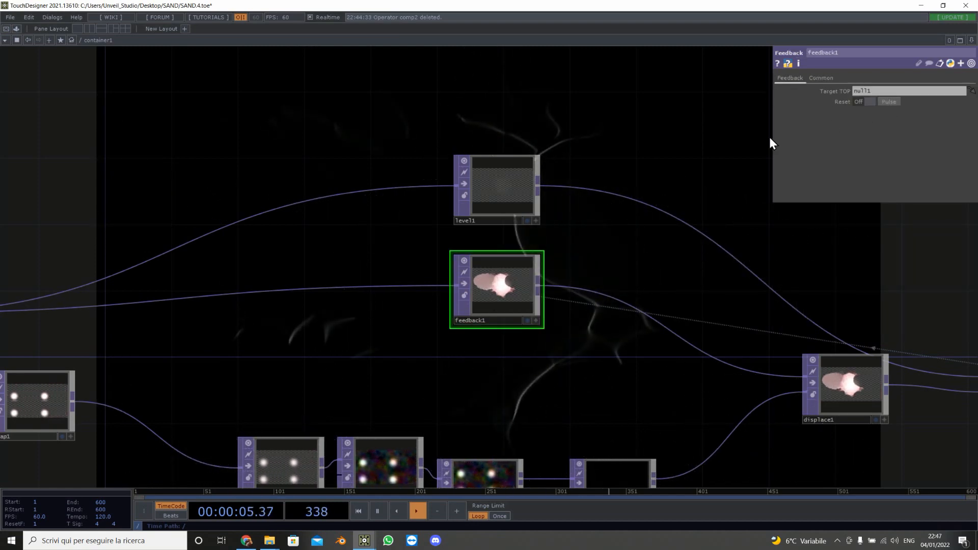
{"action": "left_click_drag", "start_coordinate": [664, 263], "coordinate": [302, 224]}
{"action": "scroll", "coordinate": [316, 225], "scroll_direction": "down", "scroll_amount": 5}
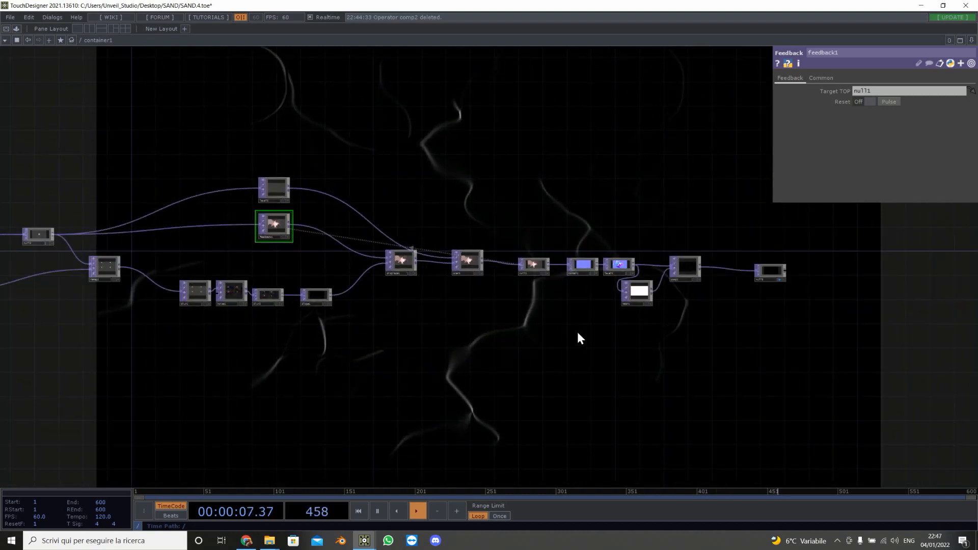
{"action": "left_click_drag", "start_coordinate": [576, 332], "coordinate": [366, 352]}
{"action": "scroll", "coordinate": [324, 297], "scroll_direction": "up", "scroll_amount": 5}
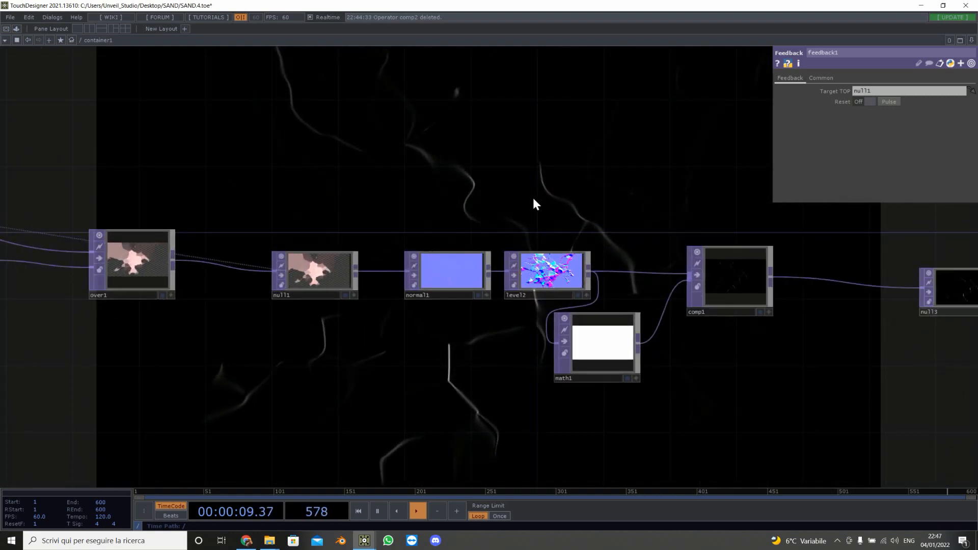
{"action": "scroll", "coordinate": [558, 282], "scroll_direction": "up", "scroll_amount": 6}
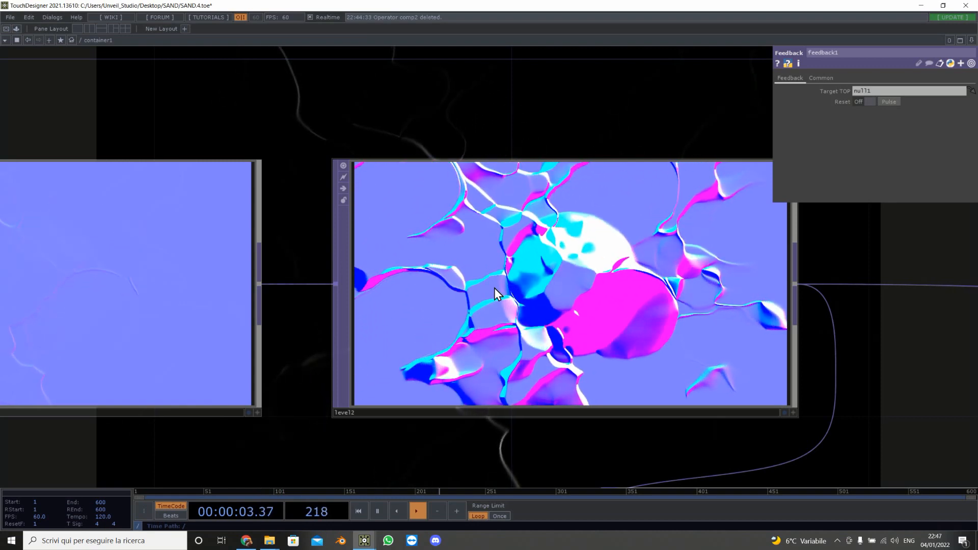
{"action": "scroll", "coordinate": [494, 289], "scroll_direction": "down", "scroll_amount": 5}
{"action": "left_click_drag", "start_coordinate": [575, 135], "coordinate": [330, 134]}
Step: Add an Edge TOP and wire level2 into it
{"action": "key", "text": "Tab"}
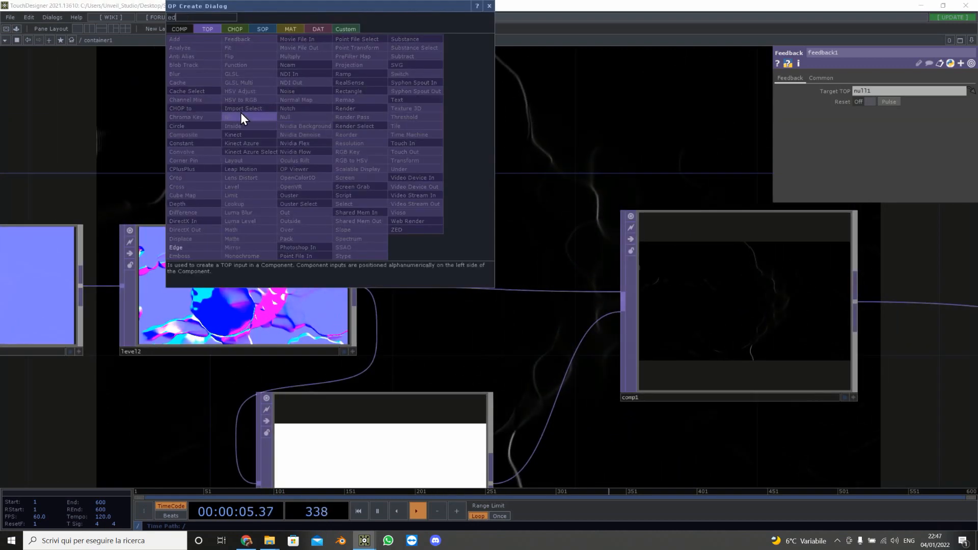
{"action": "type", "text": "ed"}
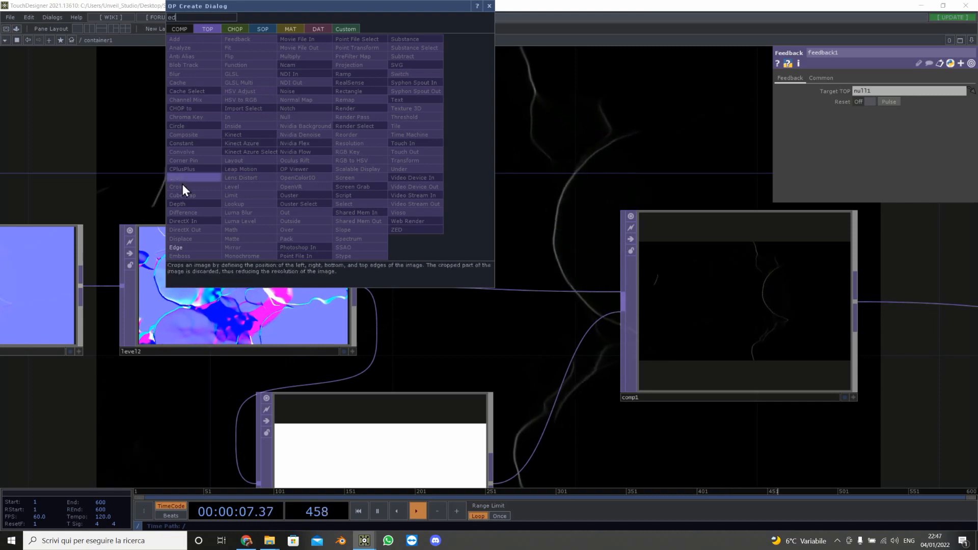
{"action": "left_click", "coordinate": [178, 247]}
{"action": "left_click", "coordinate": [560, 140]}
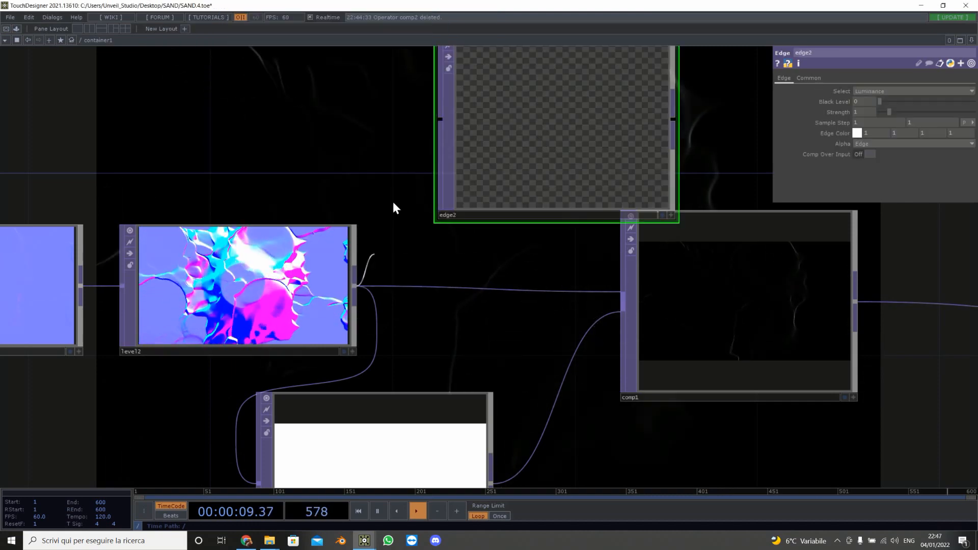
{"action": "left_click_drag", "start_coordinate": [392, 206], "coordinate": [434, 129]}
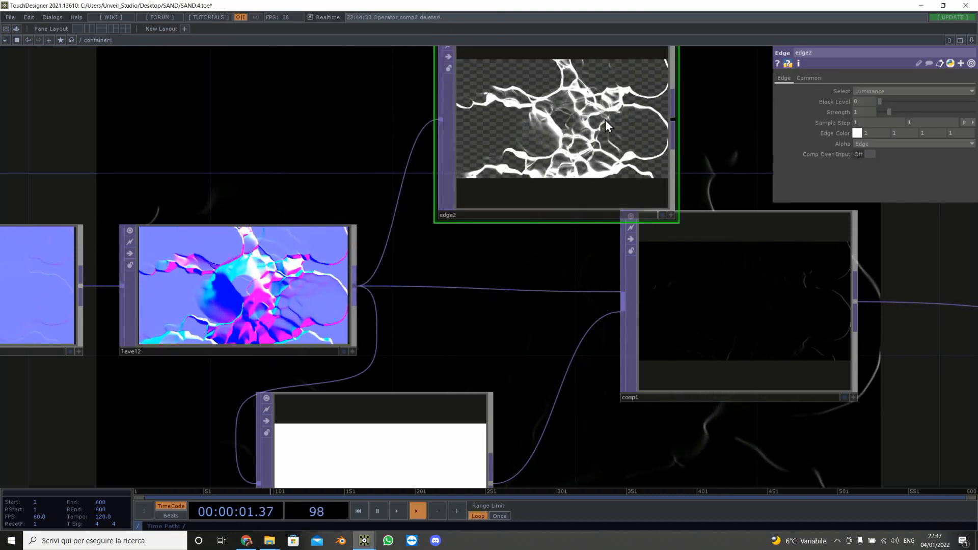
Step: Open edge2 in a viewer window and set its strength to about 0.19
{"action": "left_click", "coordinate": [583, 118]}
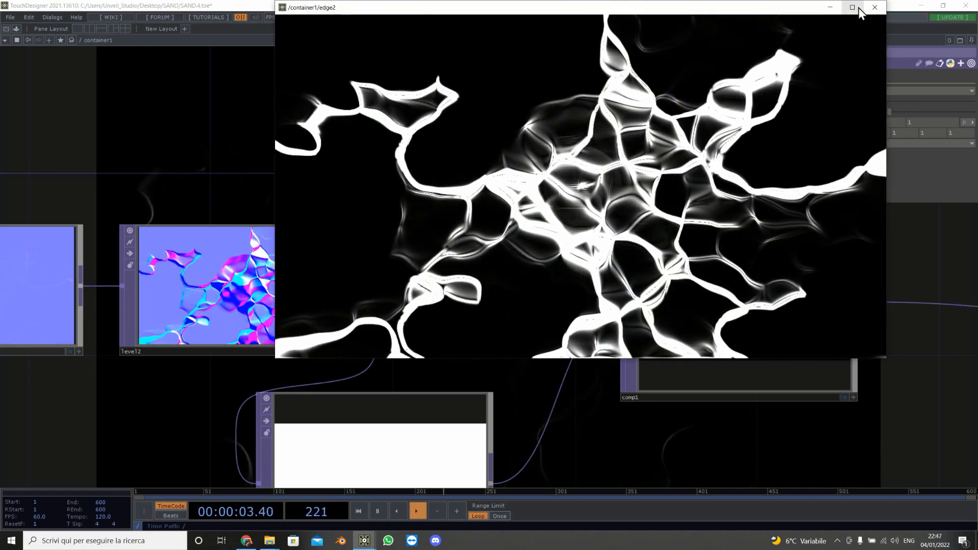
{"action": "left_click", "coordinate": [857, 8]}
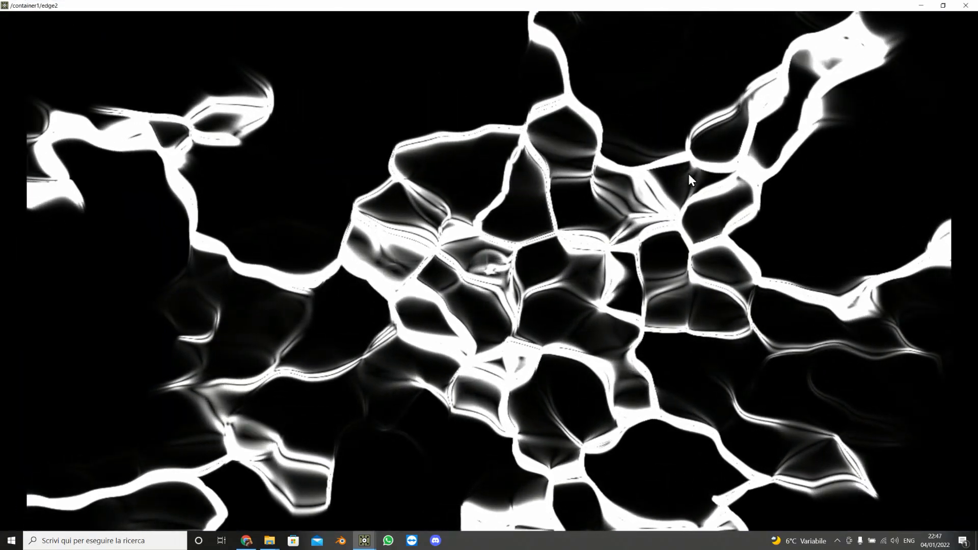
{"action": "left_click_drag", "start_coordinate": [691, 2], "coordinate": [340, 85]}
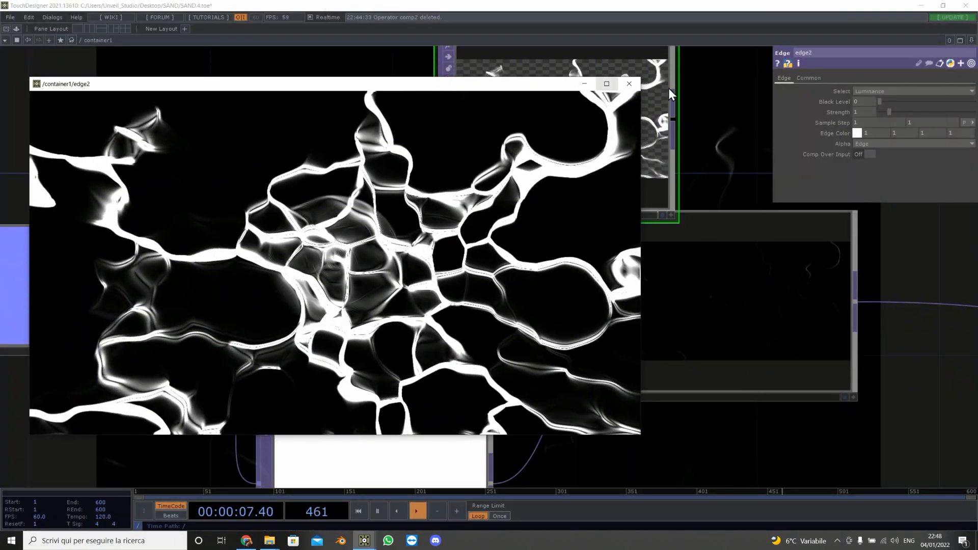
{"action": "middle_click_drag", "start_coordinate": [864, 114], "coordinate": [861, 133]}
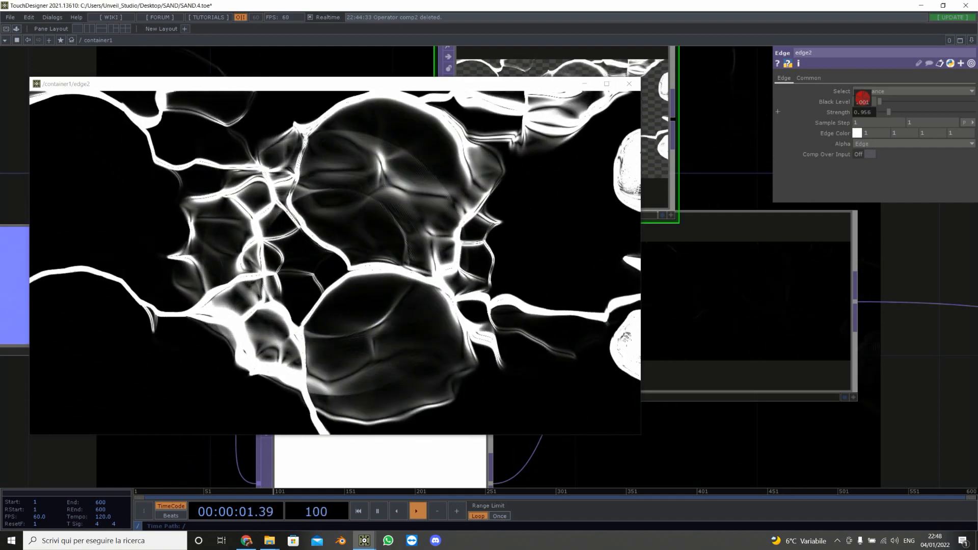
{"action": "middle_click_drag", "start_coordinate": [862, 114], "coordinate": [860, 123]}
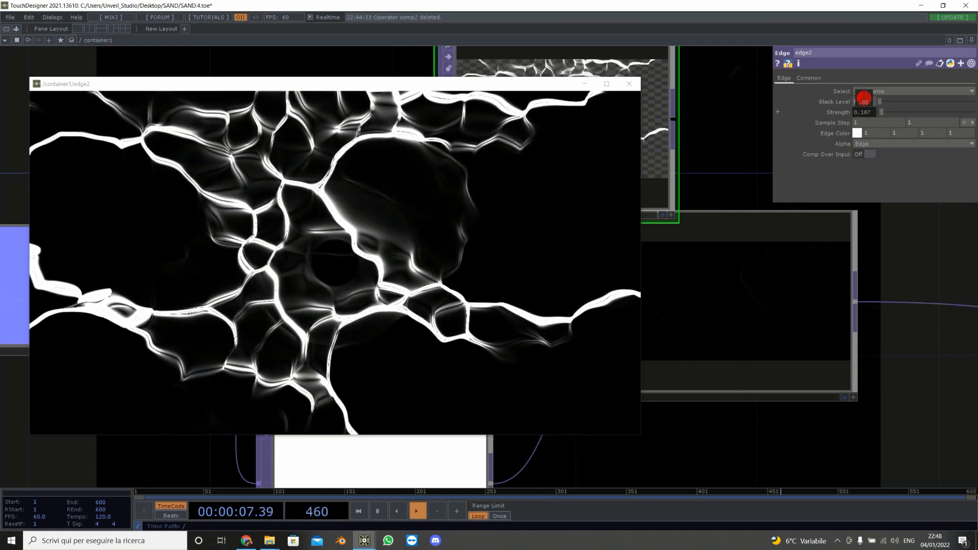
{"action": "left_click", "coordinate": [602, 83]}
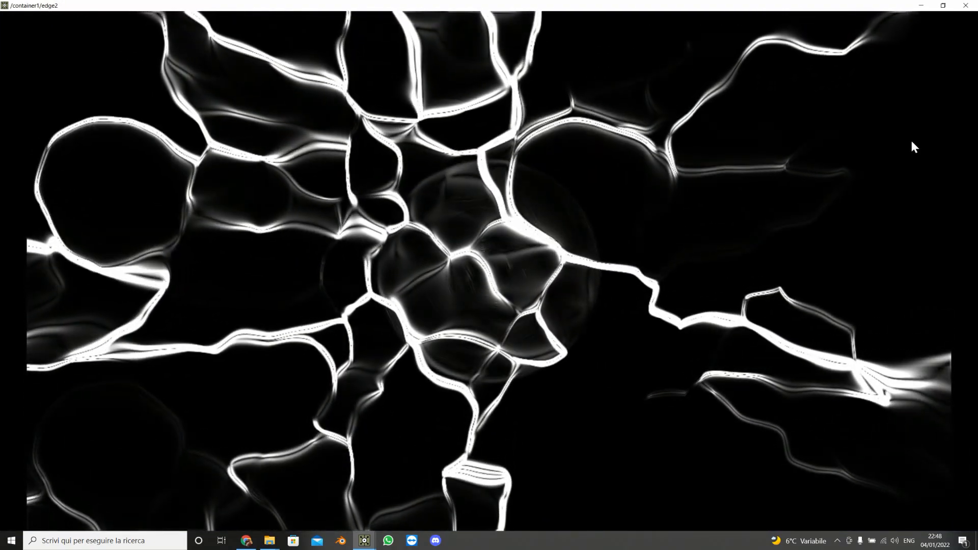
{"action": "left_click", "coordinate": [972, 5]}
Step: Delete the edge2 operator
{"action": "scroll", "coordinate": [544, 242], "scroll_direction": "down", "scroll_amount": 5}
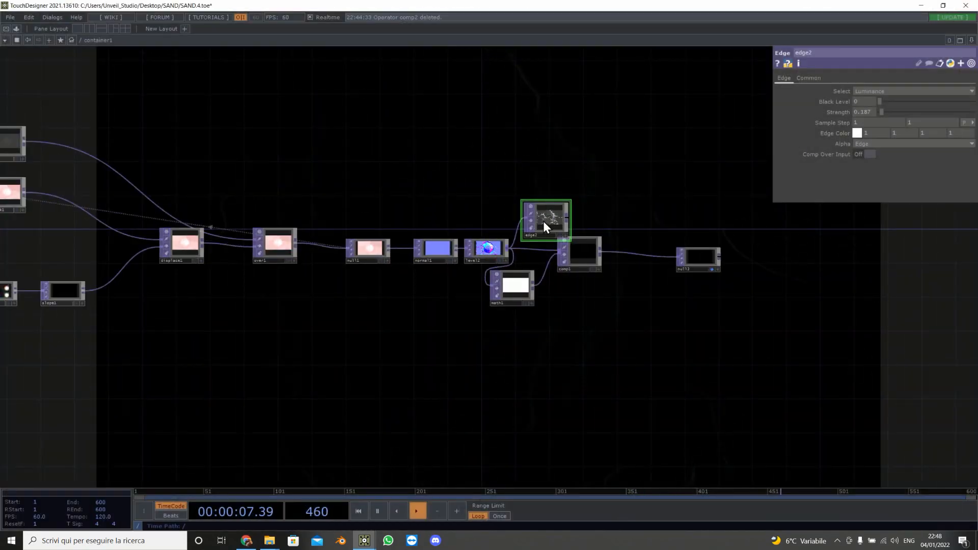
{"action": "key", "text": "Delete"}
Step: Insert a Math TOP on the wire between comp1 and null3
{"action": "scroll", "coordinate": [641, 247], "scroll_direction": "up", "scroll_amount": 3}
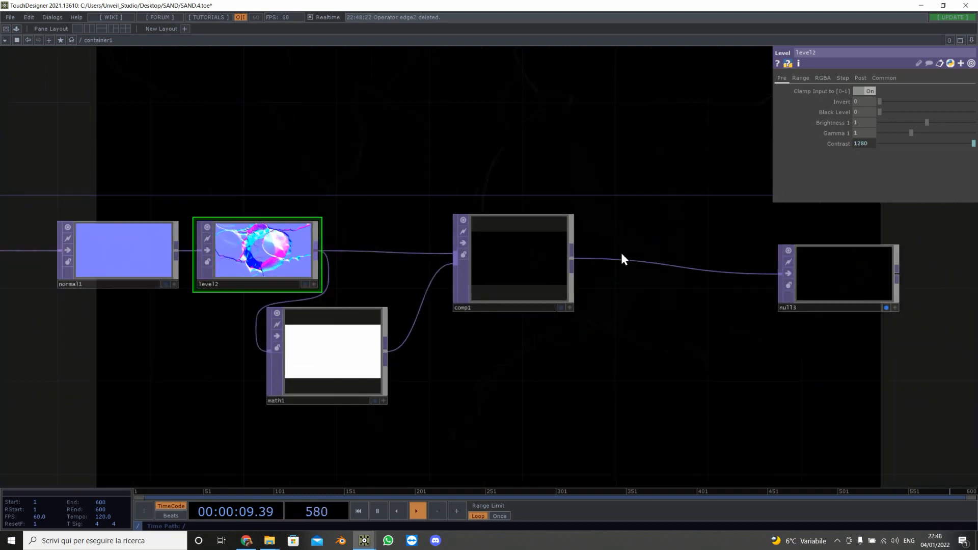
{"action": "right_click", "coordinate": [662, 264]}
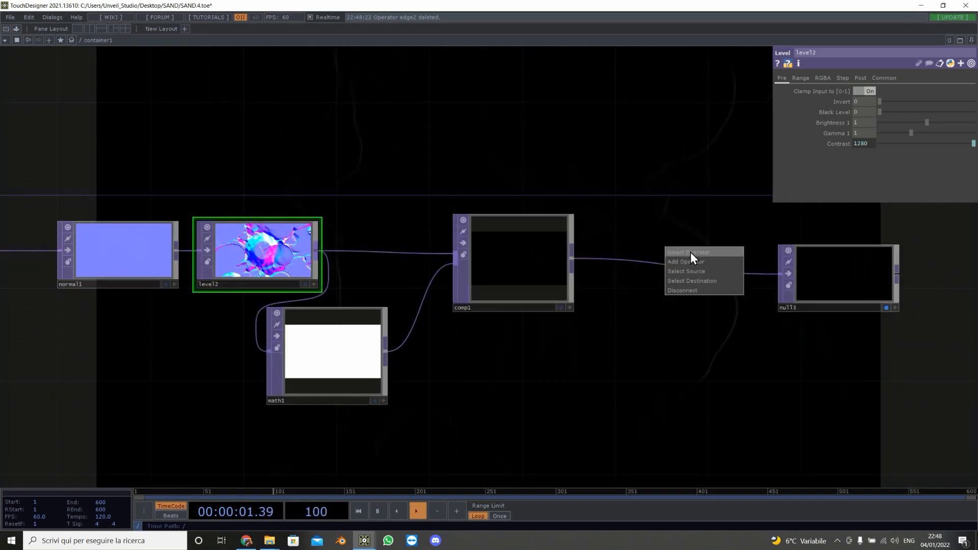
{"action": "left_click", "coordinate": [689, 252]}
{"action": "type", "text": "math"}
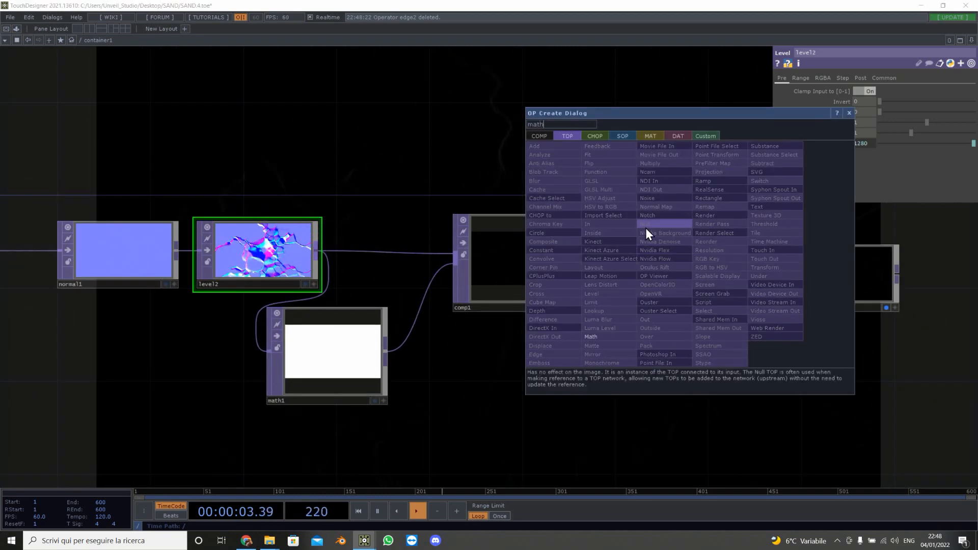
{"action": "left_click", "coordinate": [610, 337]}
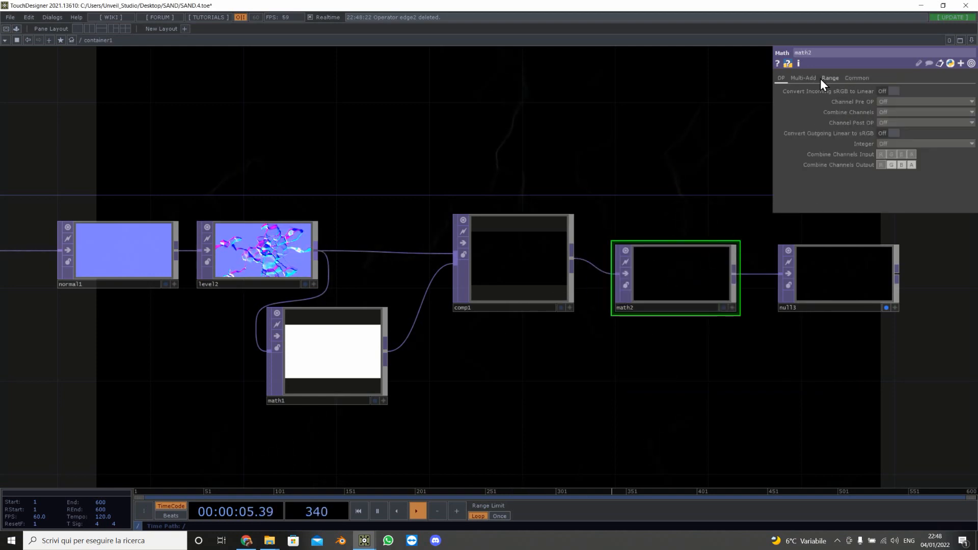
Step: Set math2's multiply to 147
{"action": "left_click", "coordinate": [811, 78]}
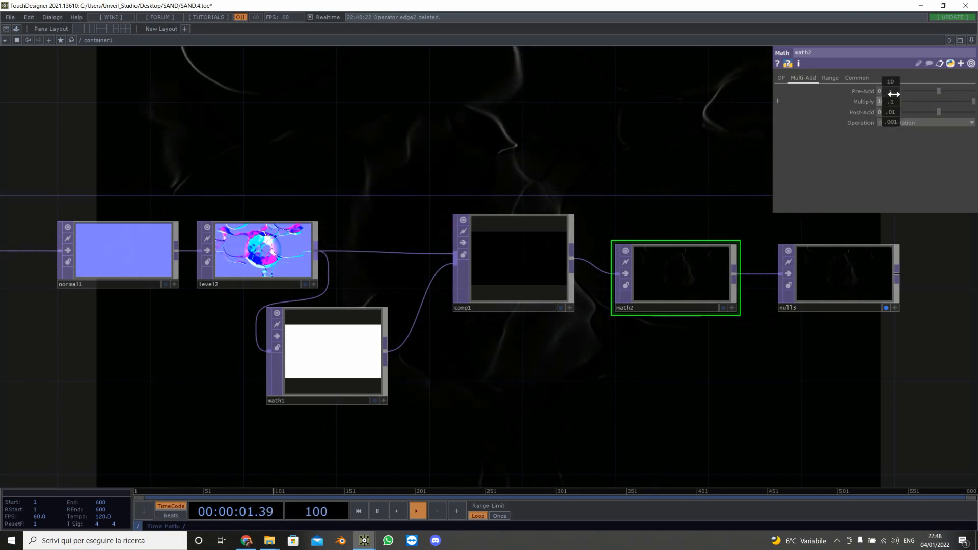
{"action": "left_click_drag", "start_coordinate": [890, 89], "coordinate": [890, 89]}
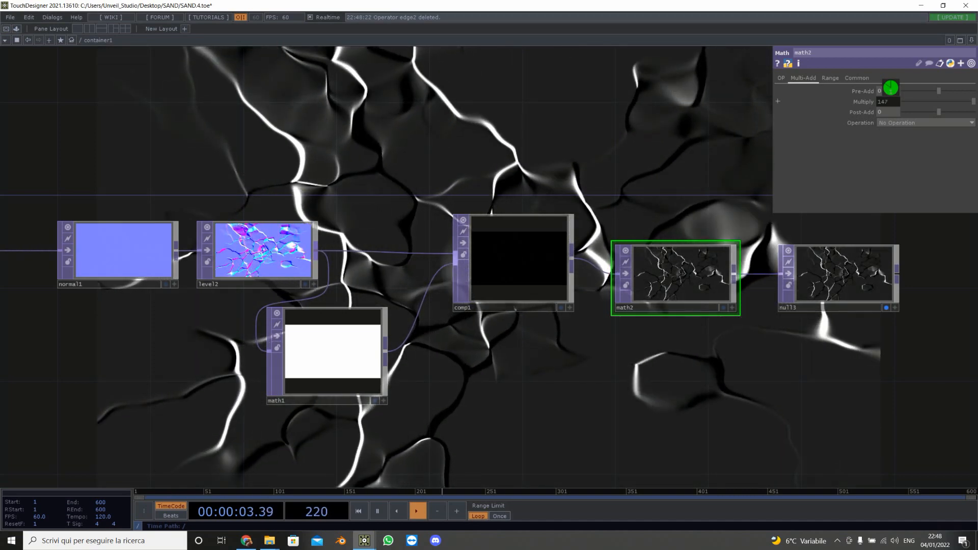
{"action": "scroll", "coordinate": [606, 287], "scroll_direction": "down", "scroll_amount": 5}
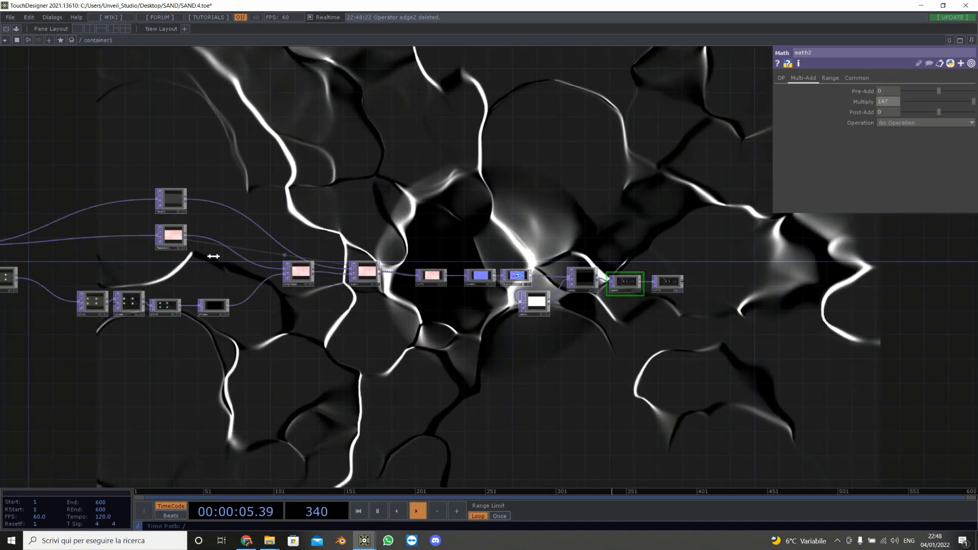
Step: Set the circle1 operator's pixel format to 8-bit fixed (RGBA)
{"action": "left_click_drag", "start_coordinate": [374, 221], "coordinate": [880, 249]}
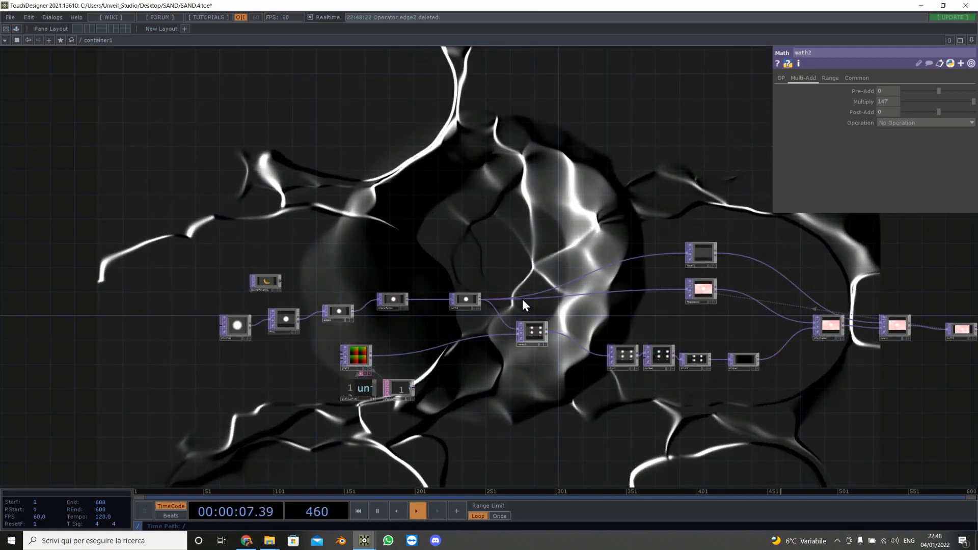
{"action": "scroll", "coordinate": [288, 321], "scroll_direction": "up", "scroll_amount": 5}
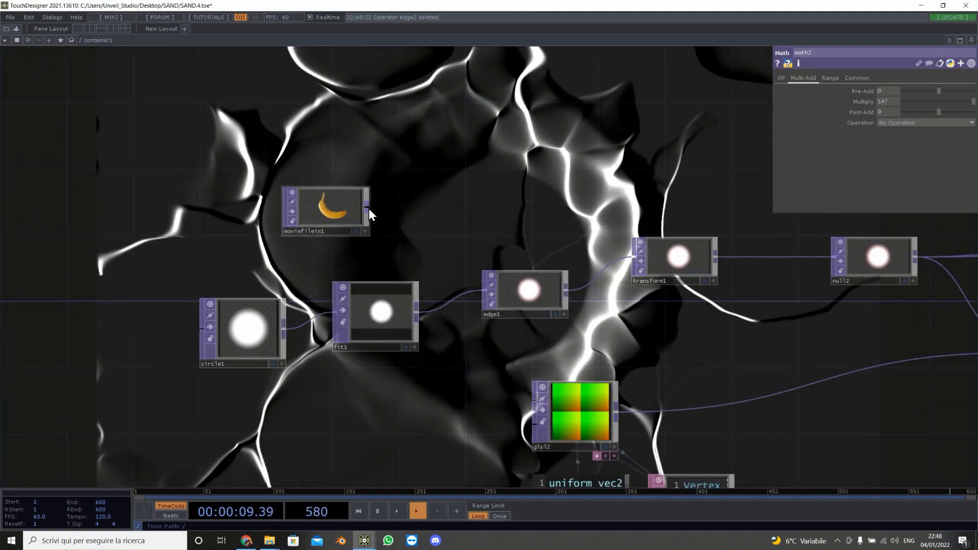
{"action": "mouse_move", "coordinate": [369, 209]}
{"action": "left_mouse_down"}
{"action": "mouse_move", "coordinate": [494, 226]}
{"action": "mouse_move", "coordinate": [490, 288]}
{"action": "left_mouse_up"}
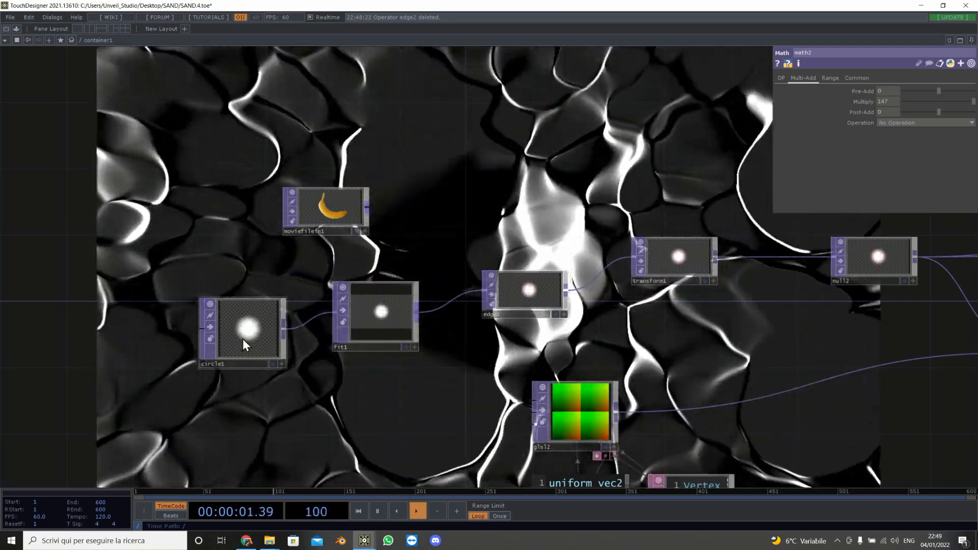
{"action": "left_click", "coordinate": [242, 338]}
{"action": "left_click", "coordinate": [903, 196]}
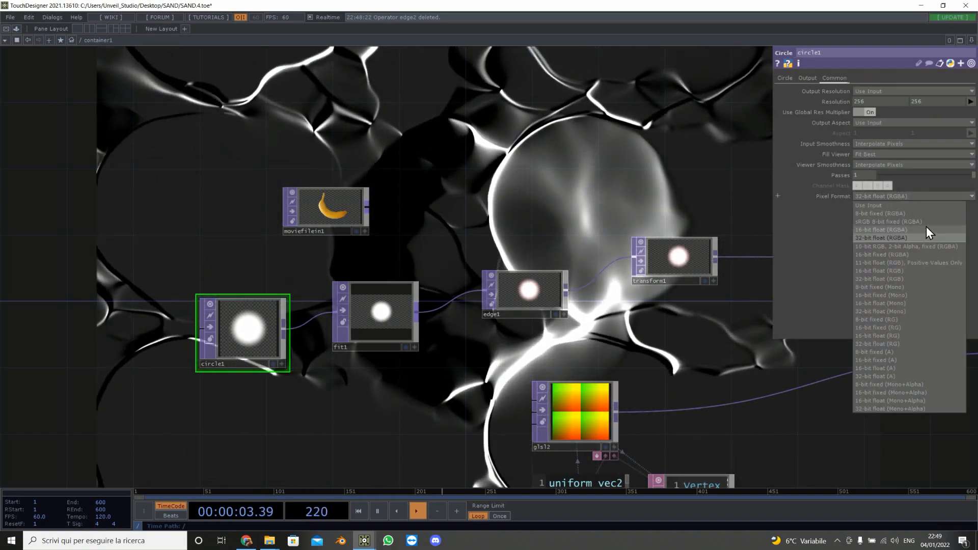
{"action": "left_click", "coordinate": [927, 214]}
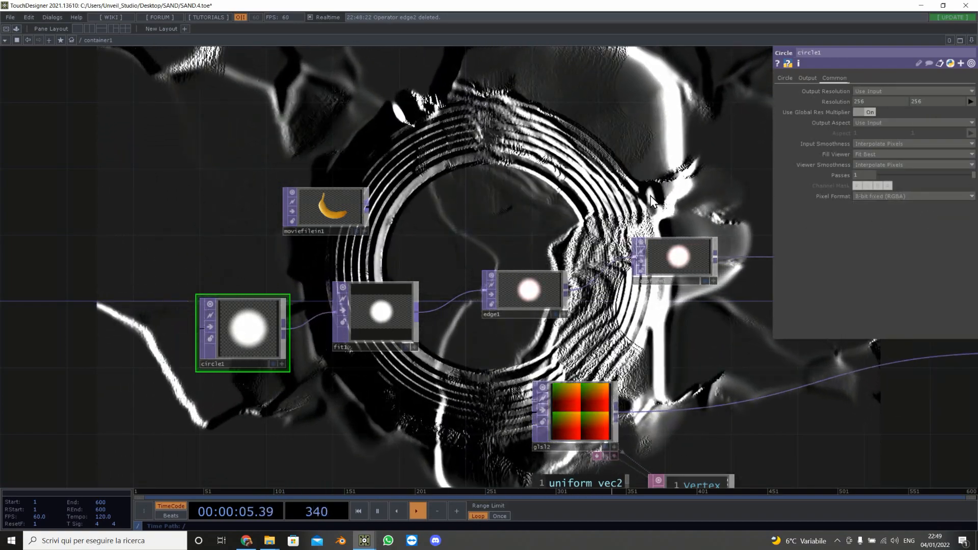
Step: Pulse the reset on the feedback1 operator to clear the feedback buffer
{"action": "left_click_drag", "start_coordinate": [650, 196], "coordinate": [713, 174]}
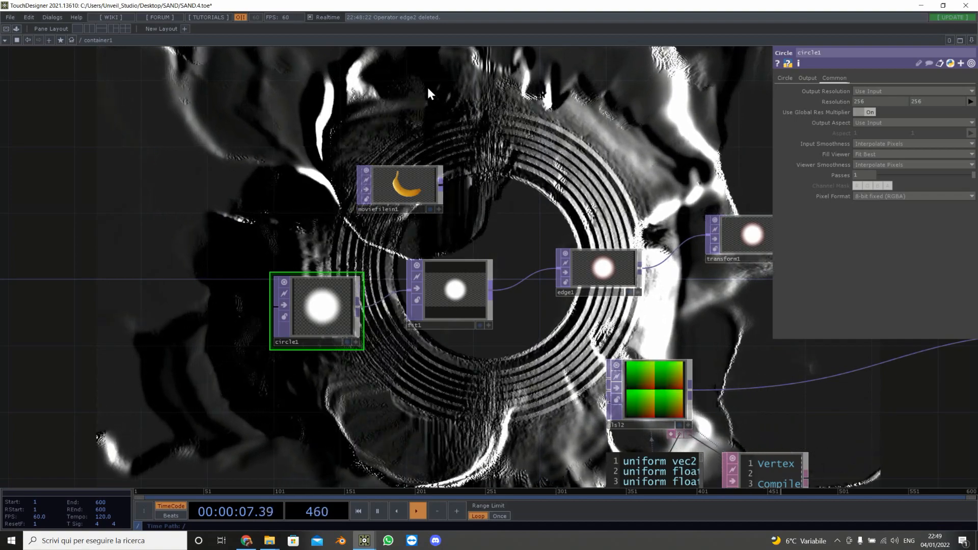
{"action": "left_click_drag", "start_coordinate": [487, 176], "coordinate": [90, 180]}
{"action": "left_click_drag", "start_coordinate": [655, 363], "coordinate": [345, 364]}
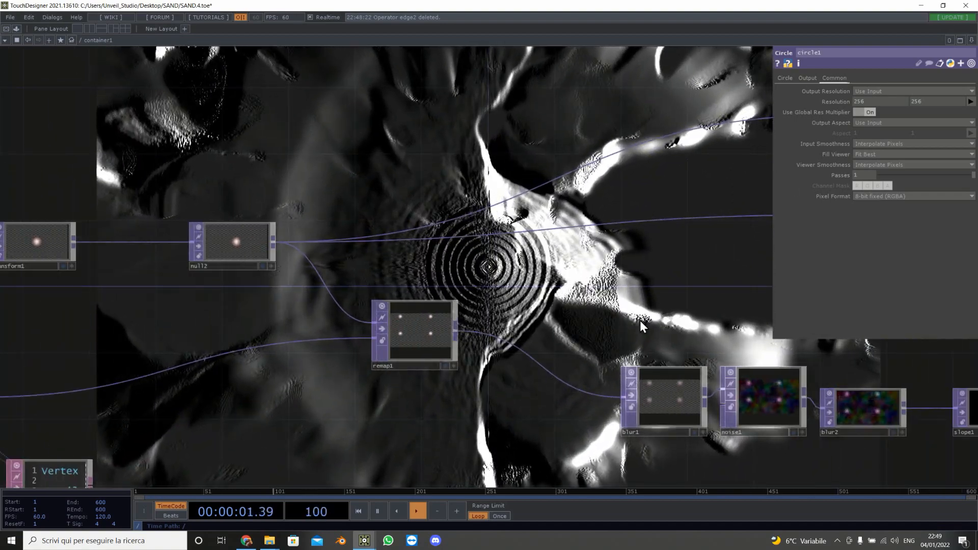
{"action": "left_click_drag", "start_coordinate": [640, 320], "coordinate": [320, 321]}
{"action": "left_click_drag", "start_coordinate": [444, 326], "coordinate": [280, 327]}
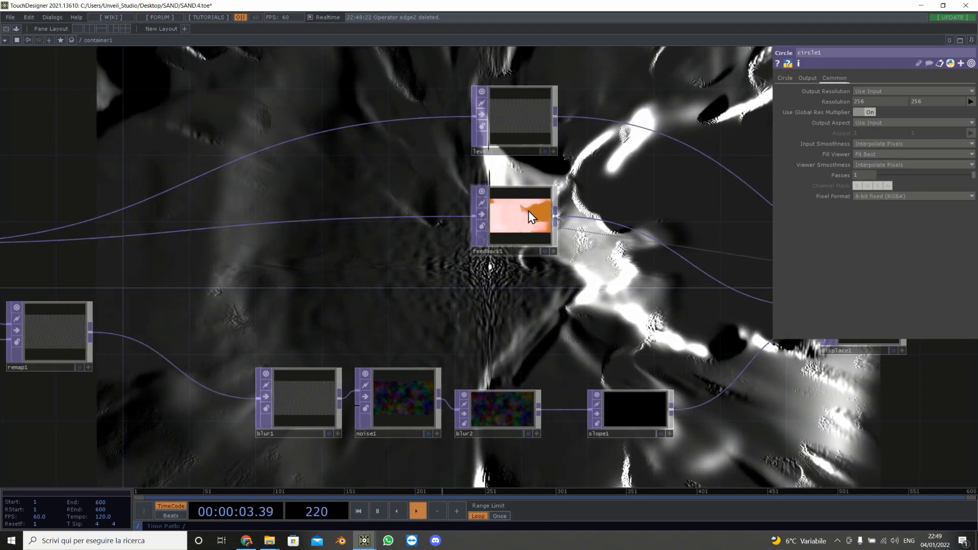
{"action": "left_click", "coordinate": [528, 209]}
{"action": "left_click", "coordinate": [891, 103]}
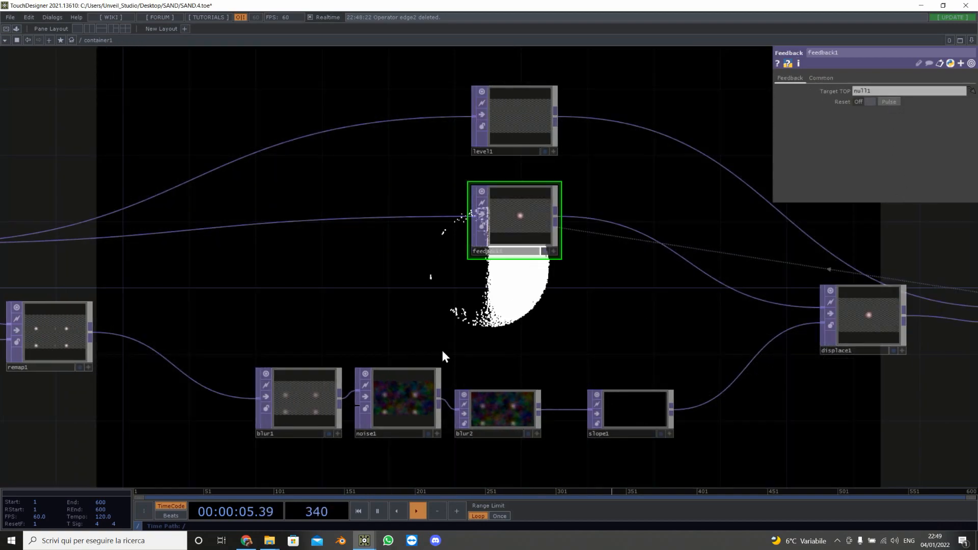
Step: Survey the network from the circle source to the final Math output to examine the reset effect
{"action": "scroll", "coordinate": [448, 318], "scroll_direction": "down", "scroll_amount": 5}
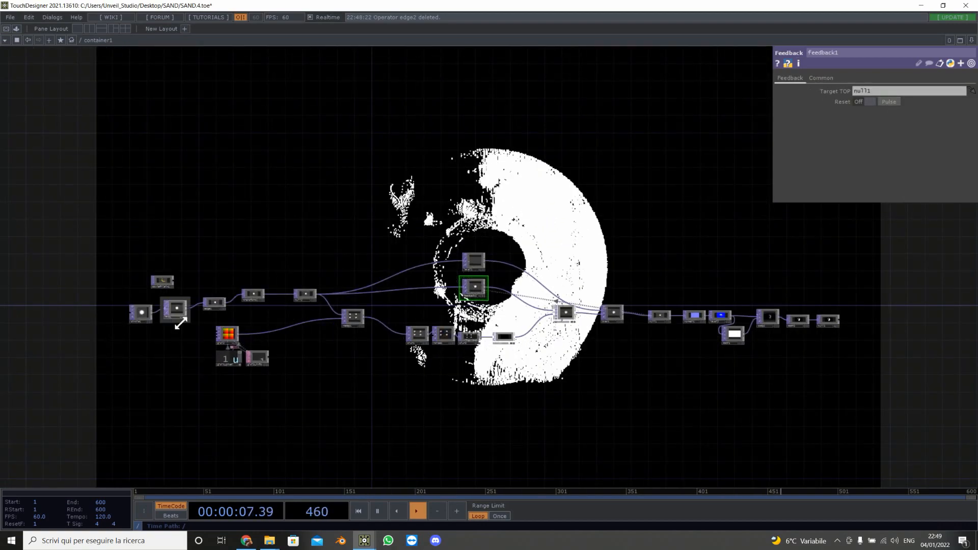
{"action": "scroll", "coordinate": [150, 317], "scroll_direction": "up", "scroll_amount": 5}
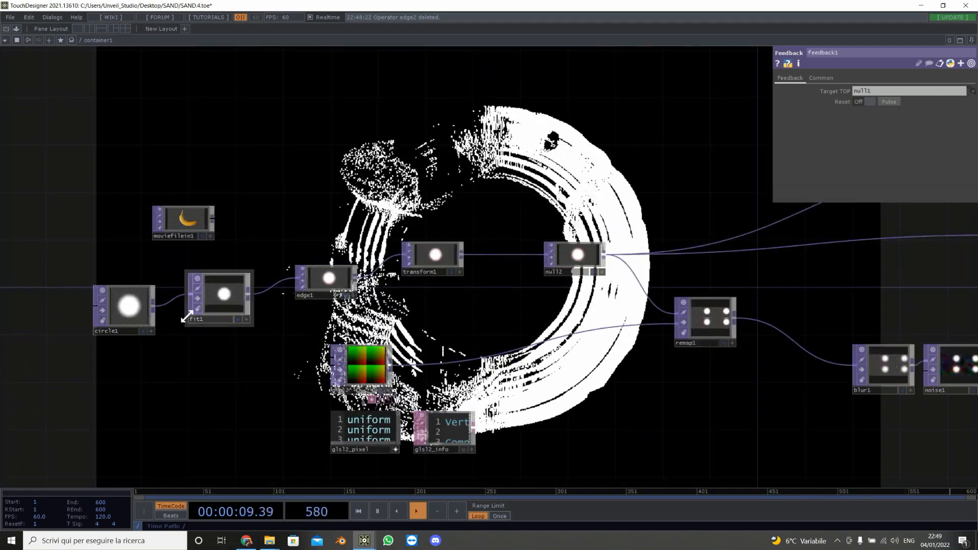
{"action": "scroll", "coordinate": [193, 316], "scroll_direction": "up", "scroll_amount": 4}
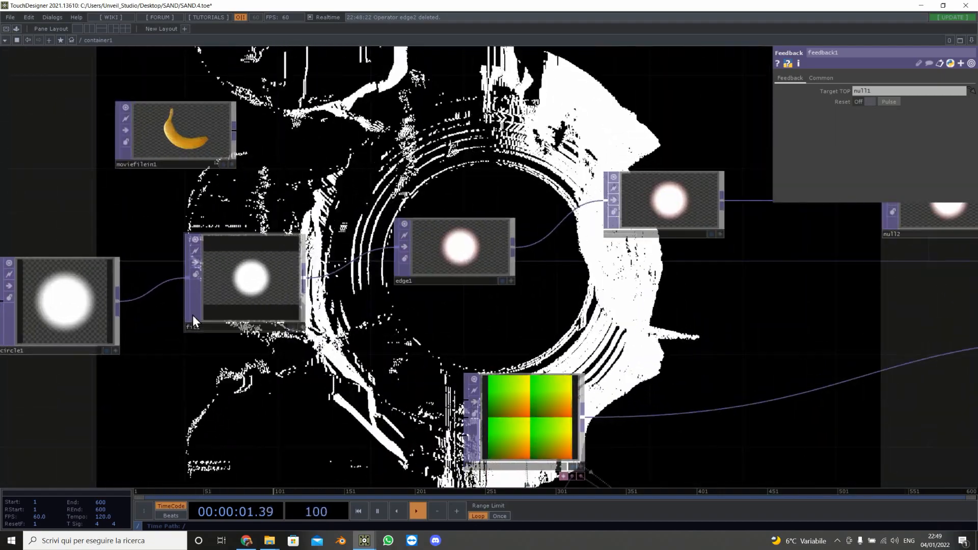
{"action": "scroll", "coordinate": [220, 309], "scroll_direction": "down", "scroll_amount": 6}
{"action": "left_click_drag", "start_coordinate": [645, 338], "coordinate": [444, 327]}
{"action": "scroll", "coordinate": [444, 327], "scroll_direction": "up", "scroll_amount": 6}
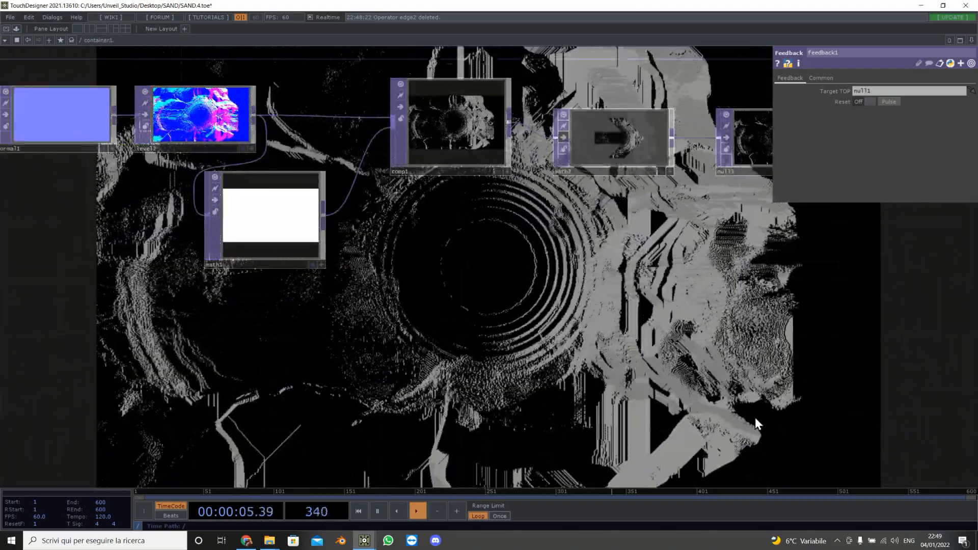
{"action": "scroll", "coordinate": [416, 308], "scroll_direction": "down", "scroll_amount": 5}
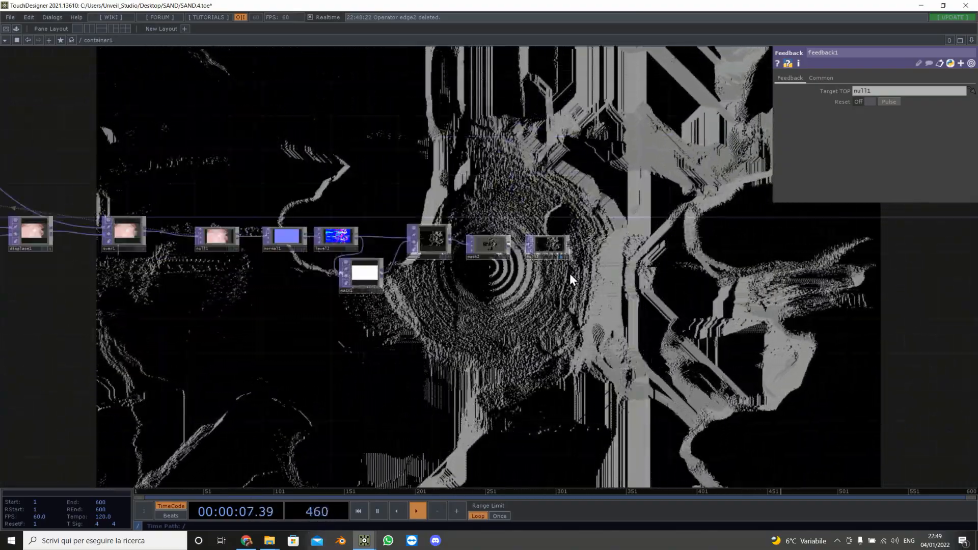
{"action": "left_click_drag", "start_coordinate": [242, 366], "coordinate": [635, 360]}
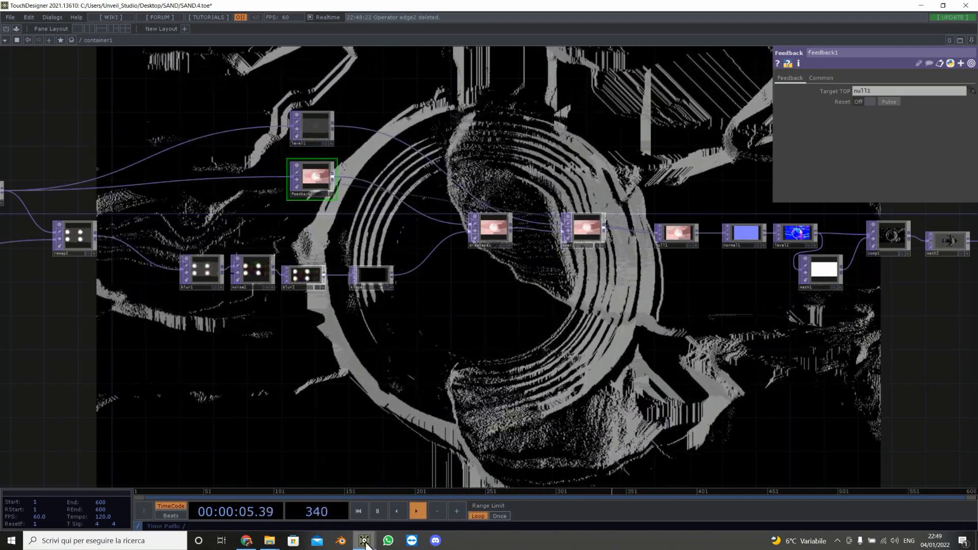
Step: Switch to the other TouchDesigner window holding the Recorder project
{"action": "mouse_move", "coordinate": [366, 544]}
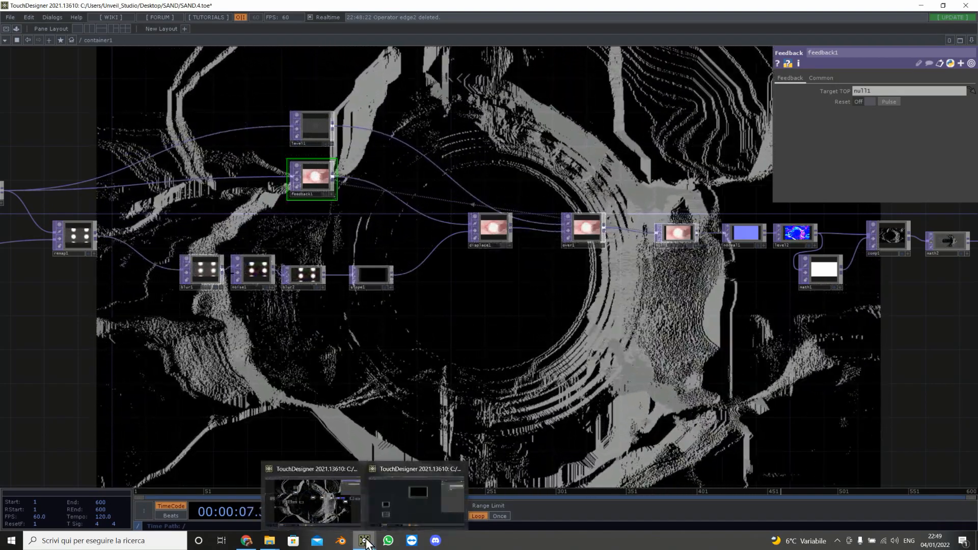
{"action": "left_click", "coordinate": [390, 512]}
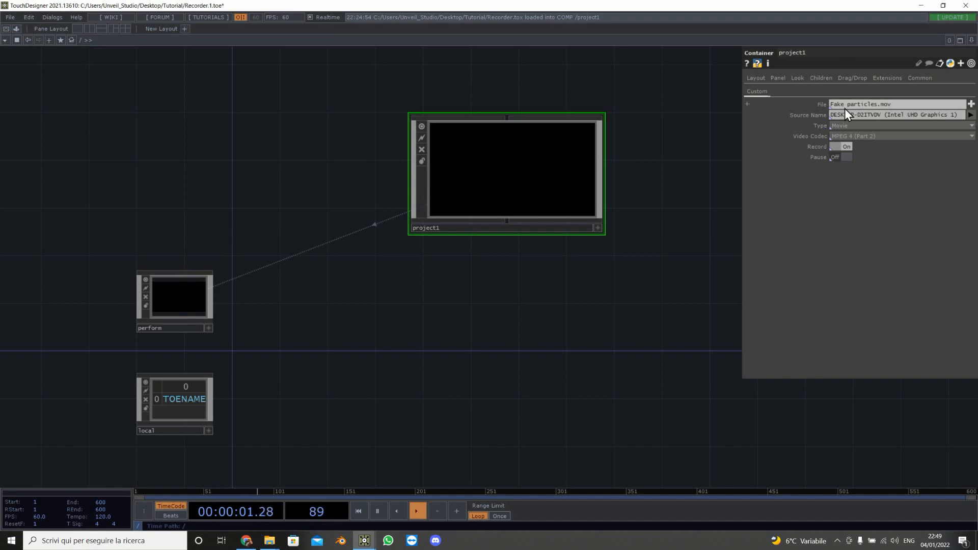